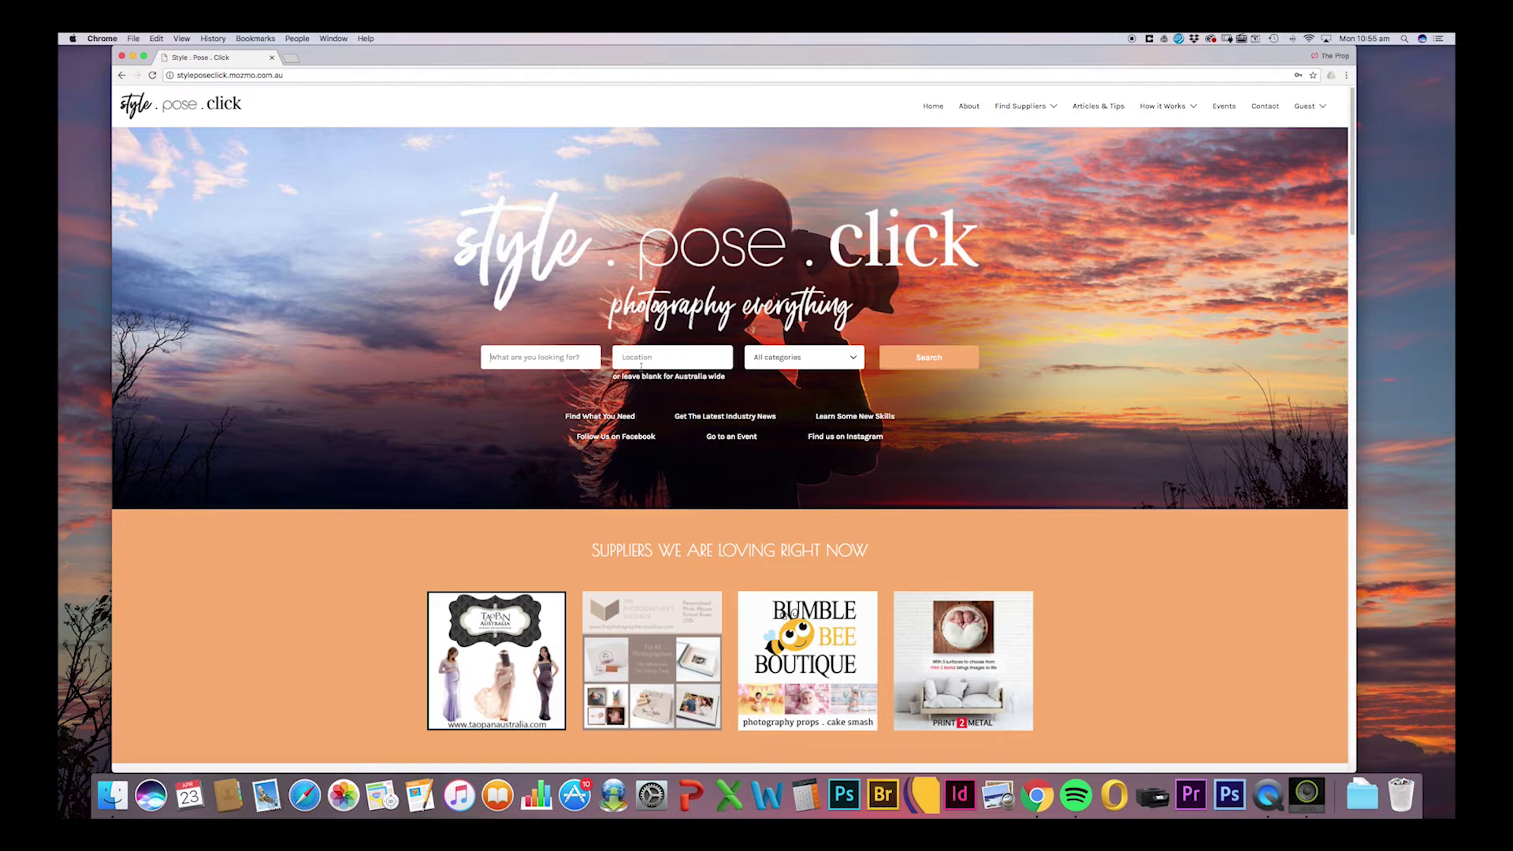
Search suppliers for the keyword 'cameras', leaving location and category at their defaults.
left_click(853, 360)
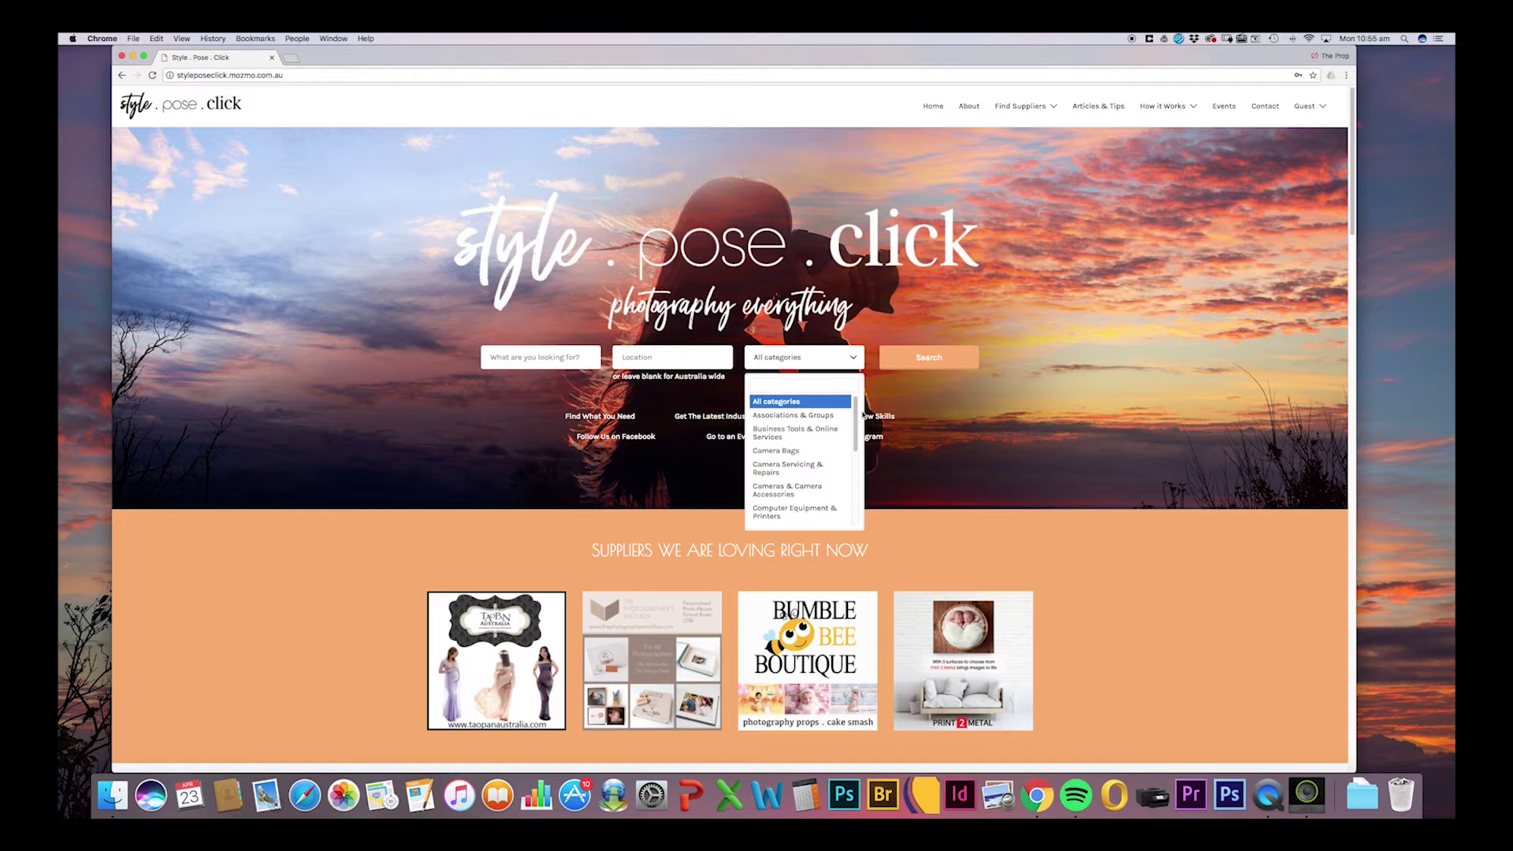
scroll(857, 424, "down", 5)
scroll(857, 424, "up", 5)
left_click(550, 354)
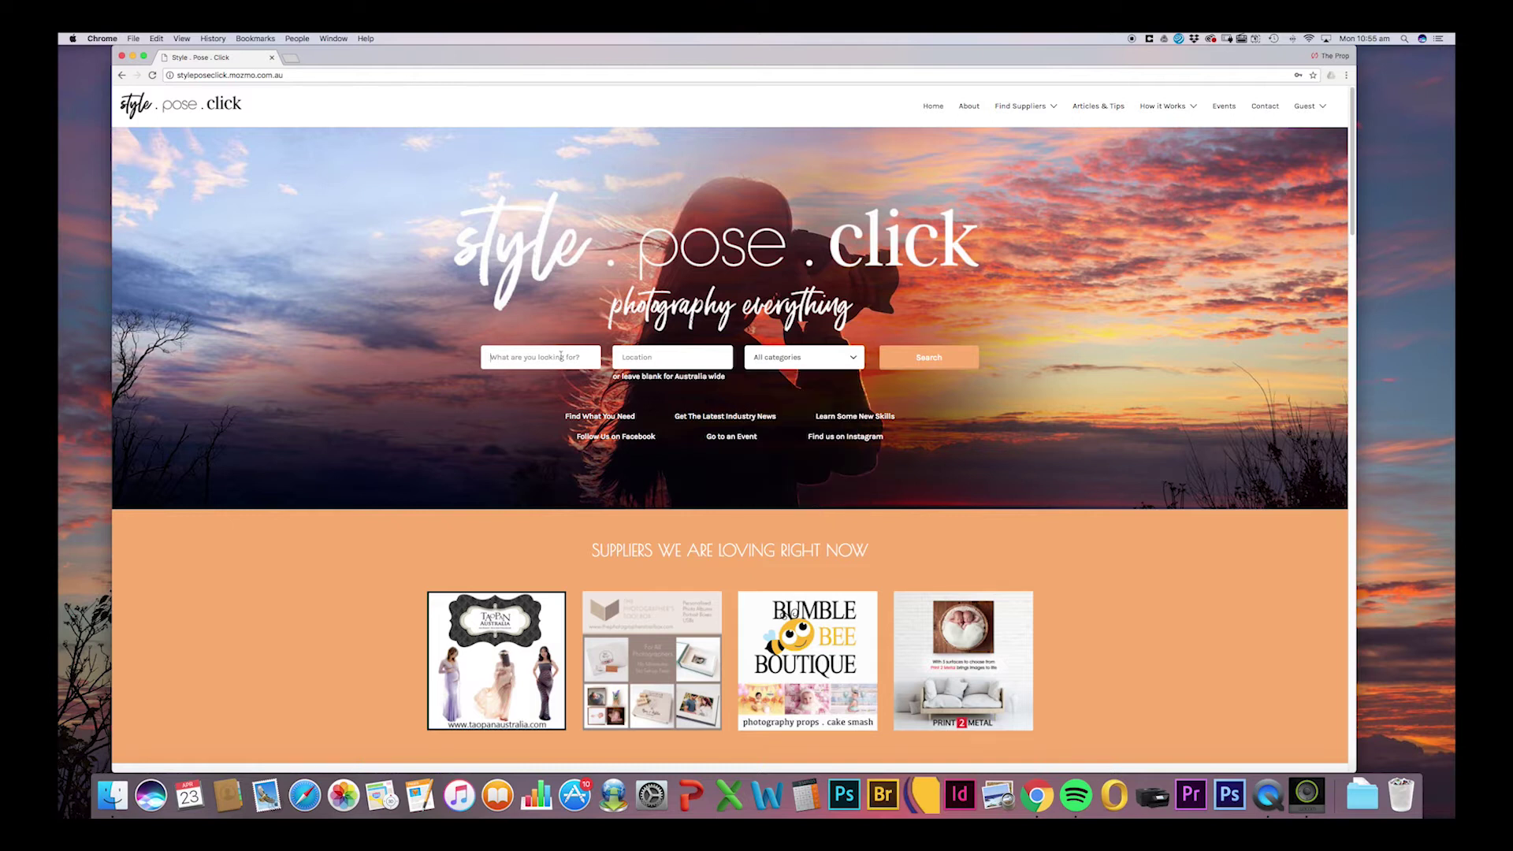
type("cameras")
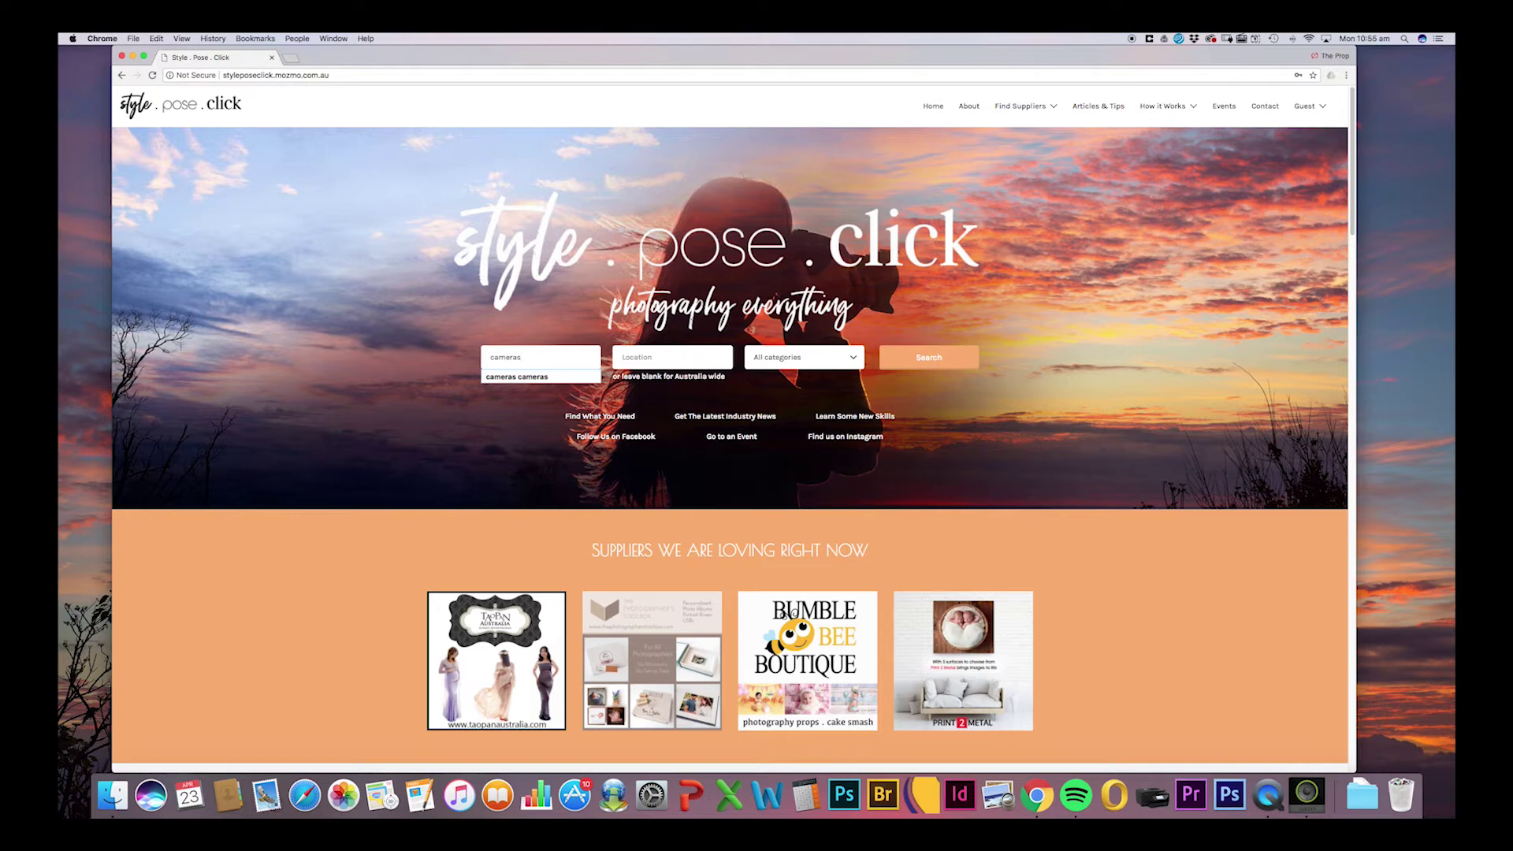
left_click(920, 359)
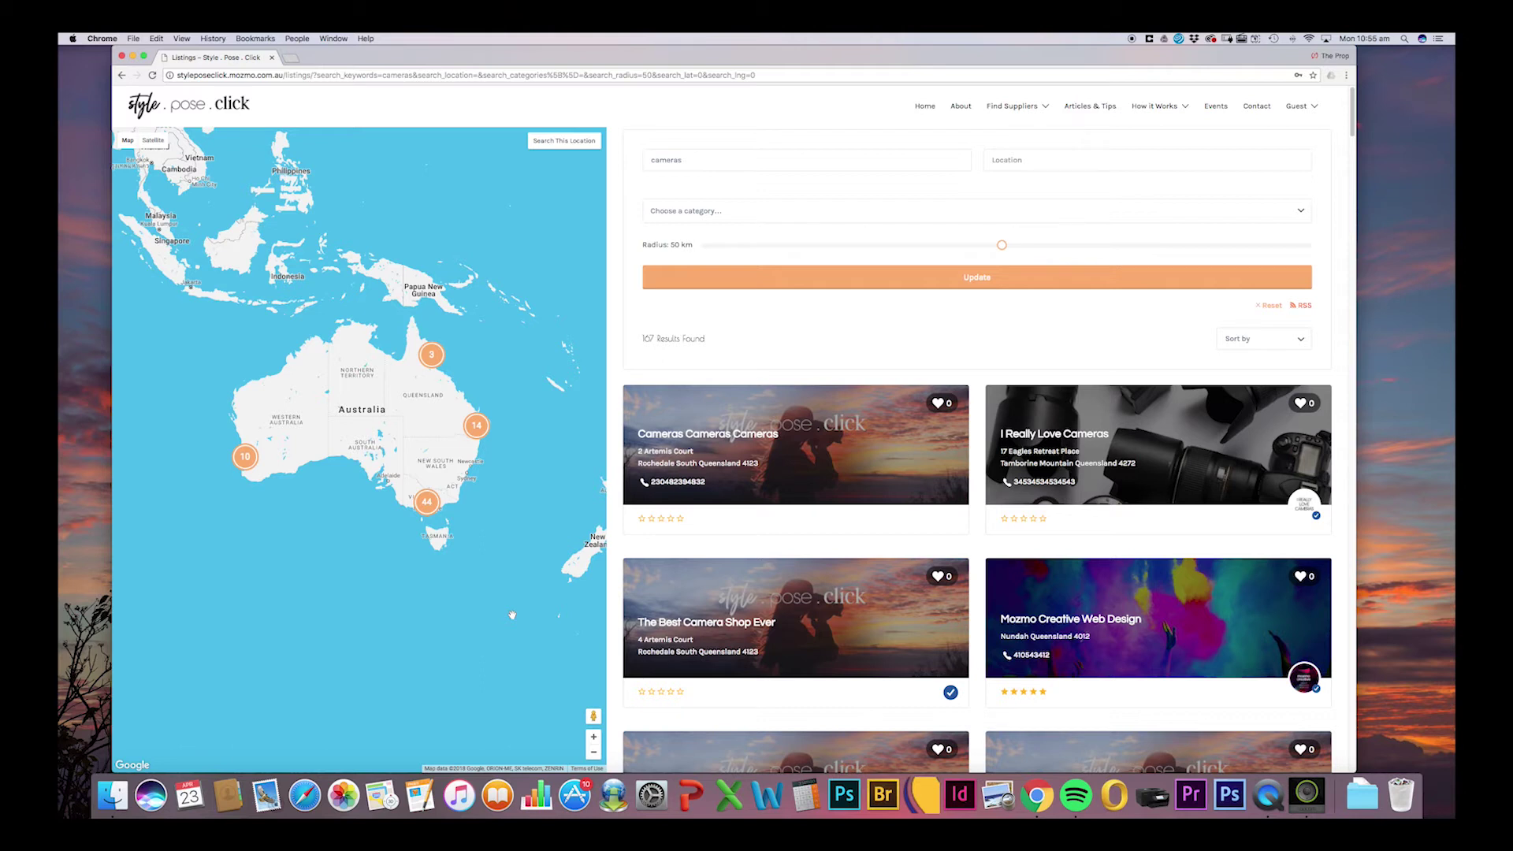
Open the Cameras Cameras Cameras listing from the results and start claiming it.
scroll(767, 235, "down", 3)
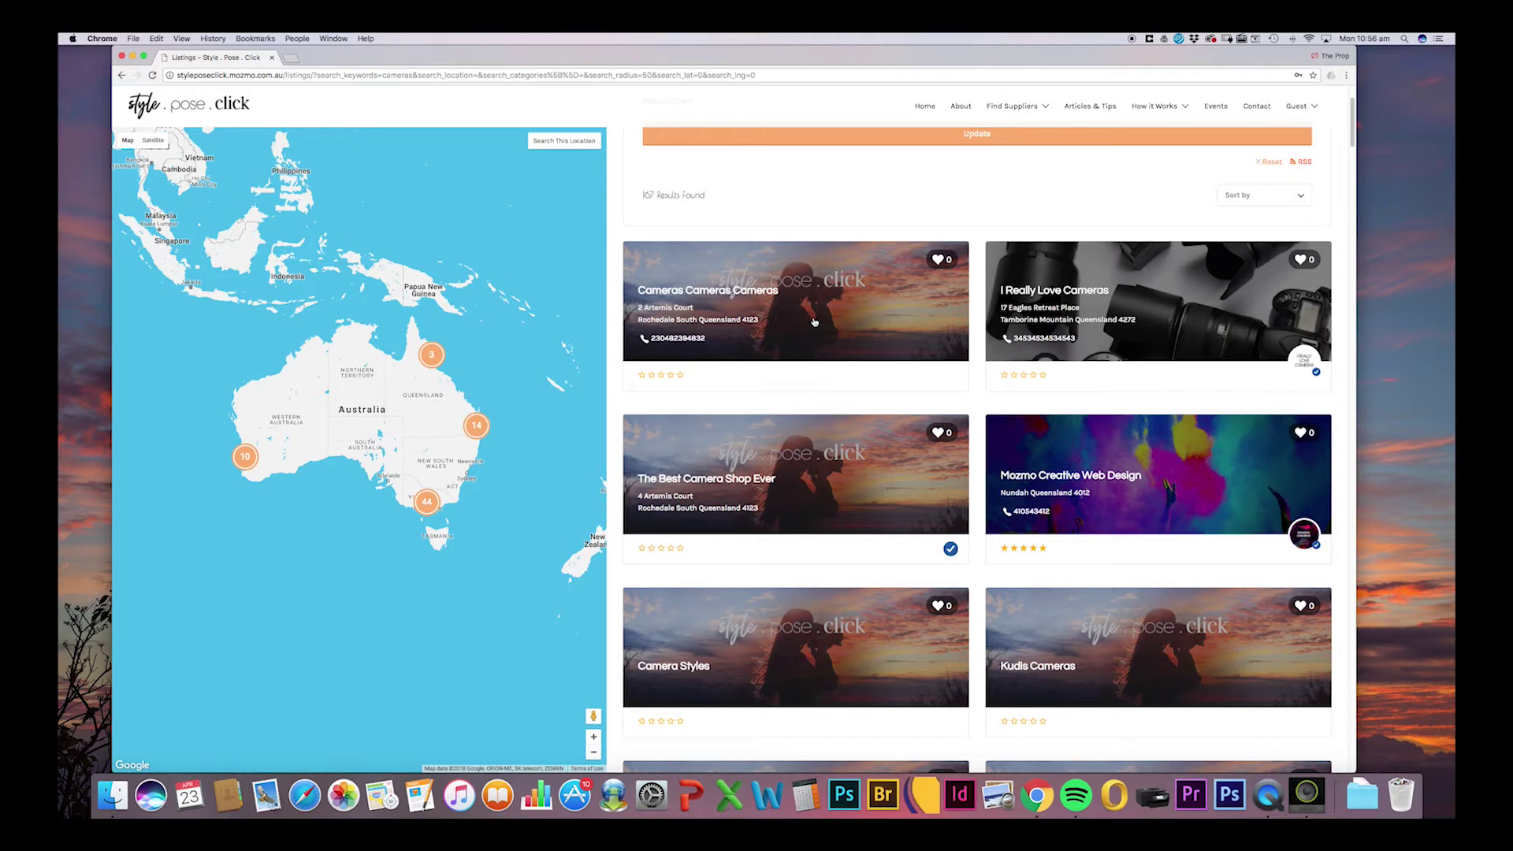
left_click(852, 324)
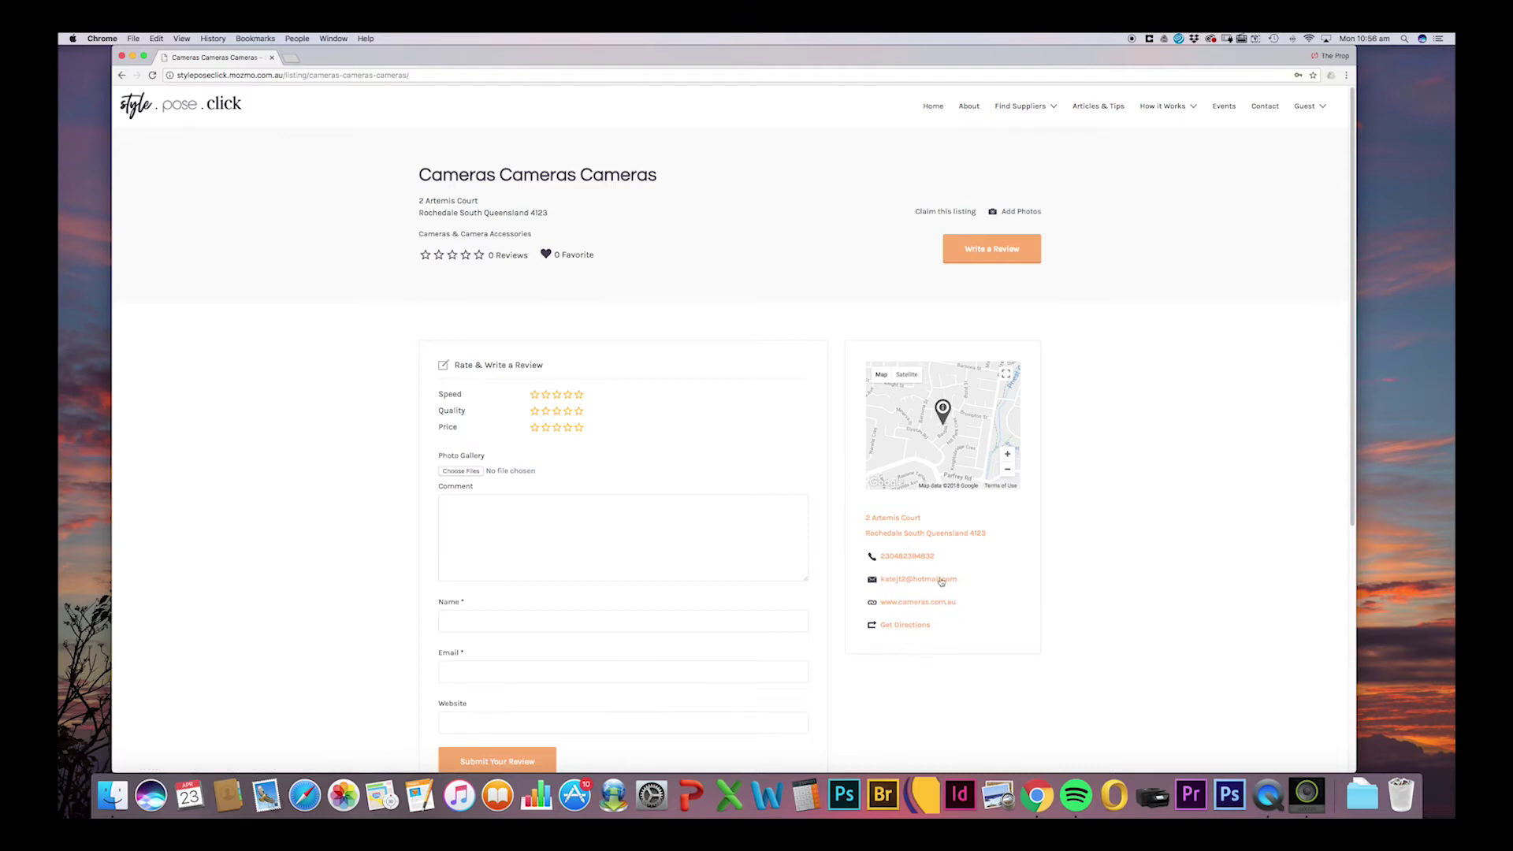
left_click(932, 213)
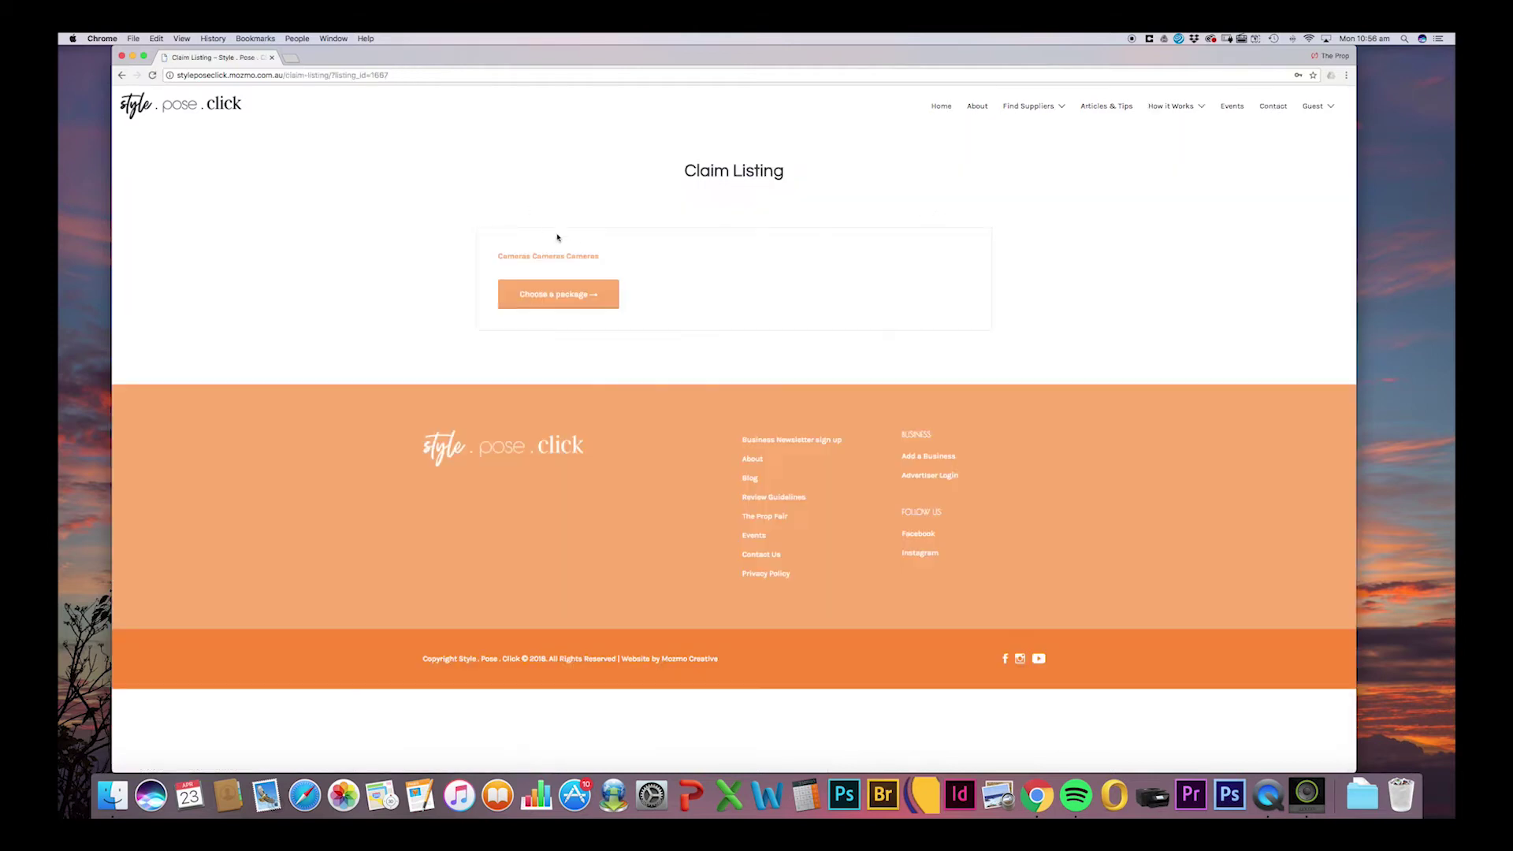
Select the $499.00/year Claim Featured package and proceed to checkout.
left_click(553, 300)
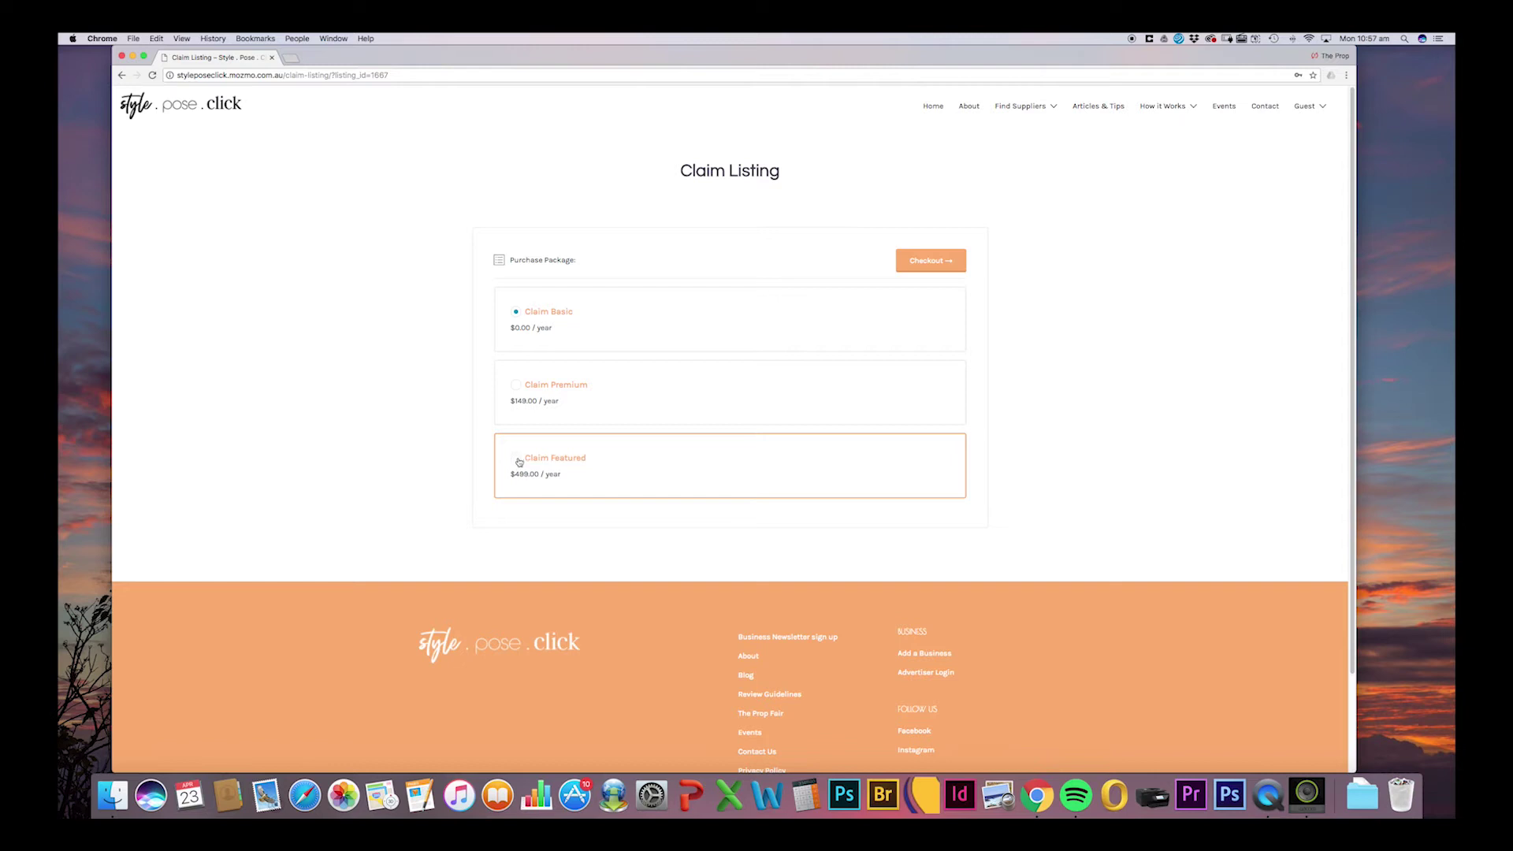
left_click(517, 461)
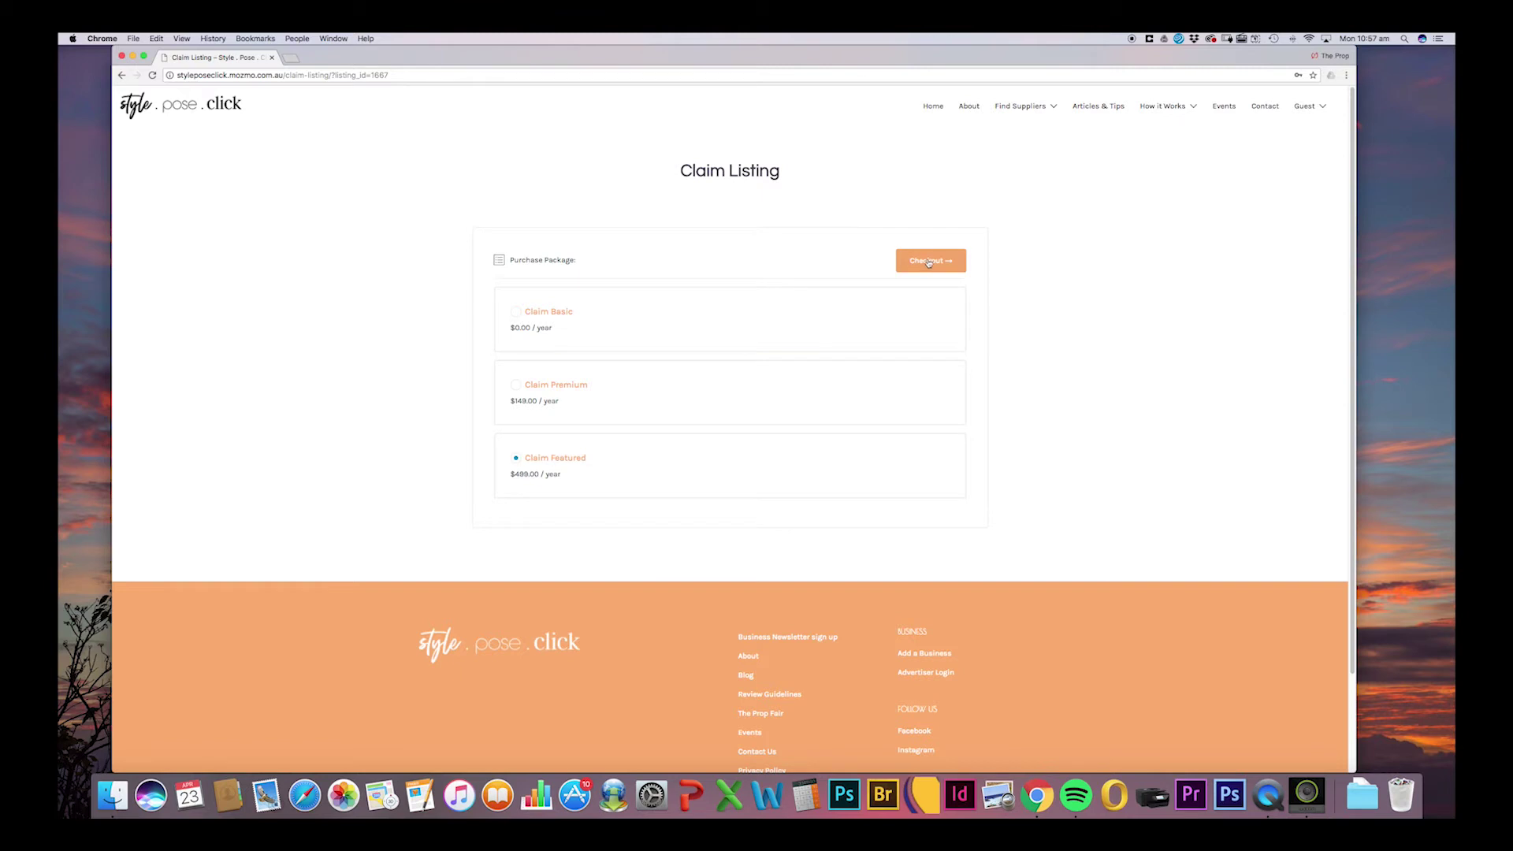
left_click(932, 263)
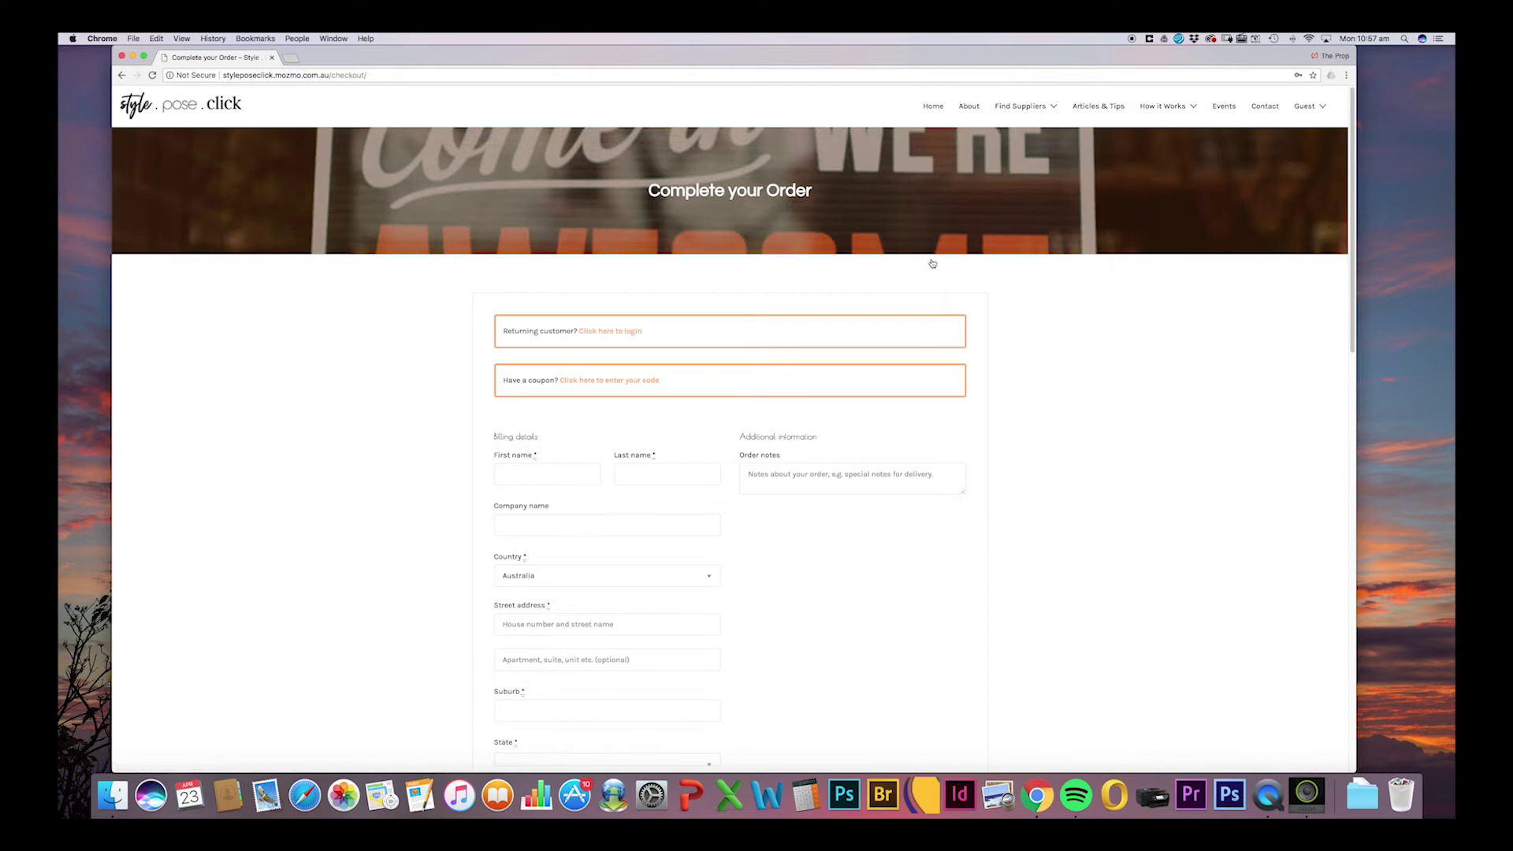
Enter the billing first and last name, street address, suburb and postcode, with State set to Queensland.
left_click_drag(1352, 184, 1319, 294)
scroll(1318, 294, "down", 1)
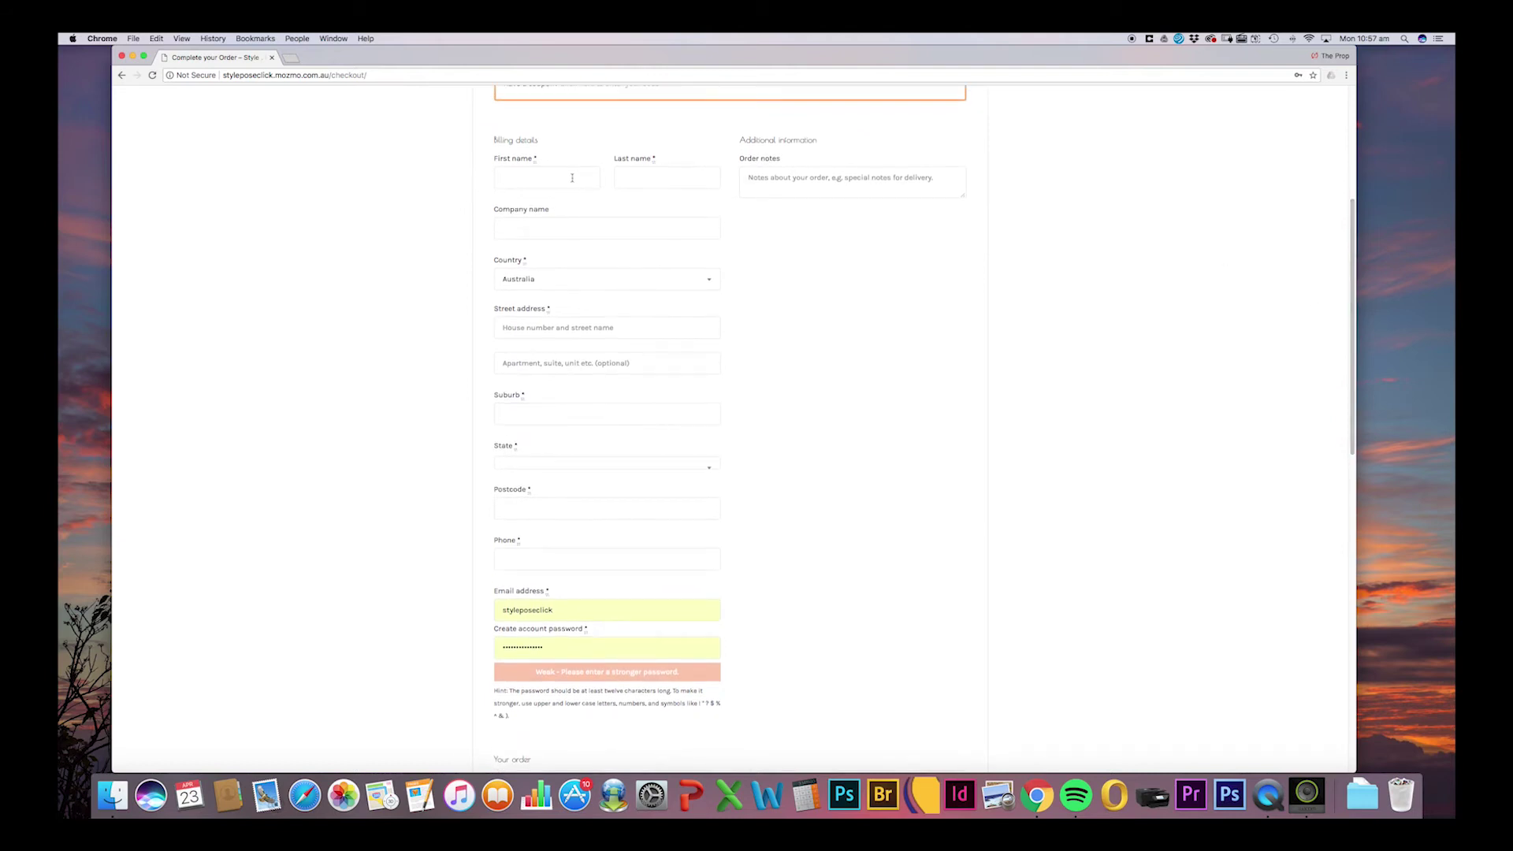
key("Tab")
key("Tab")
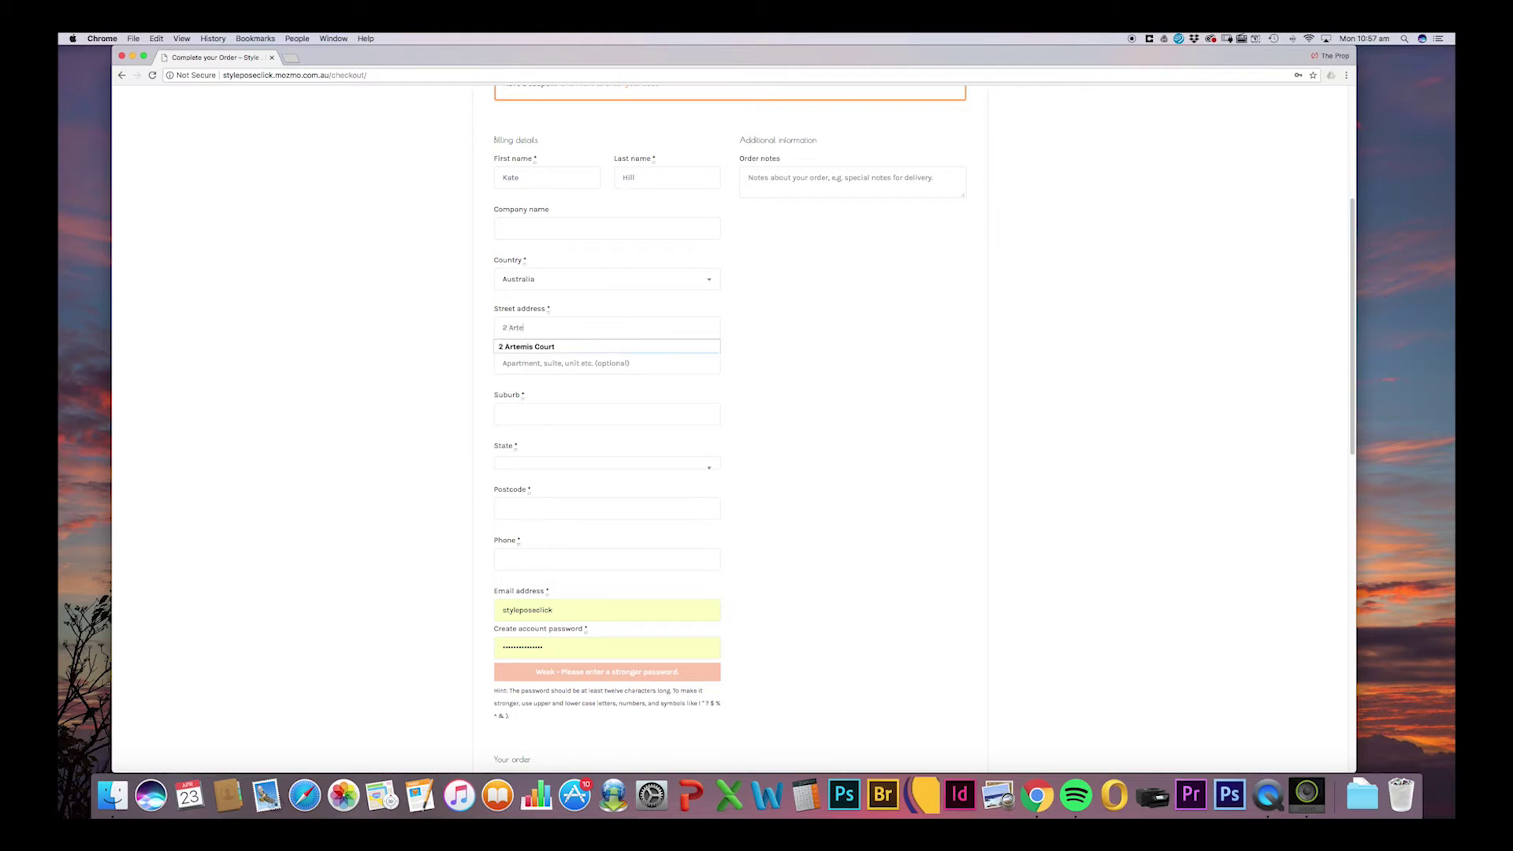
left_click(516, 347)
left_click(531, 411)
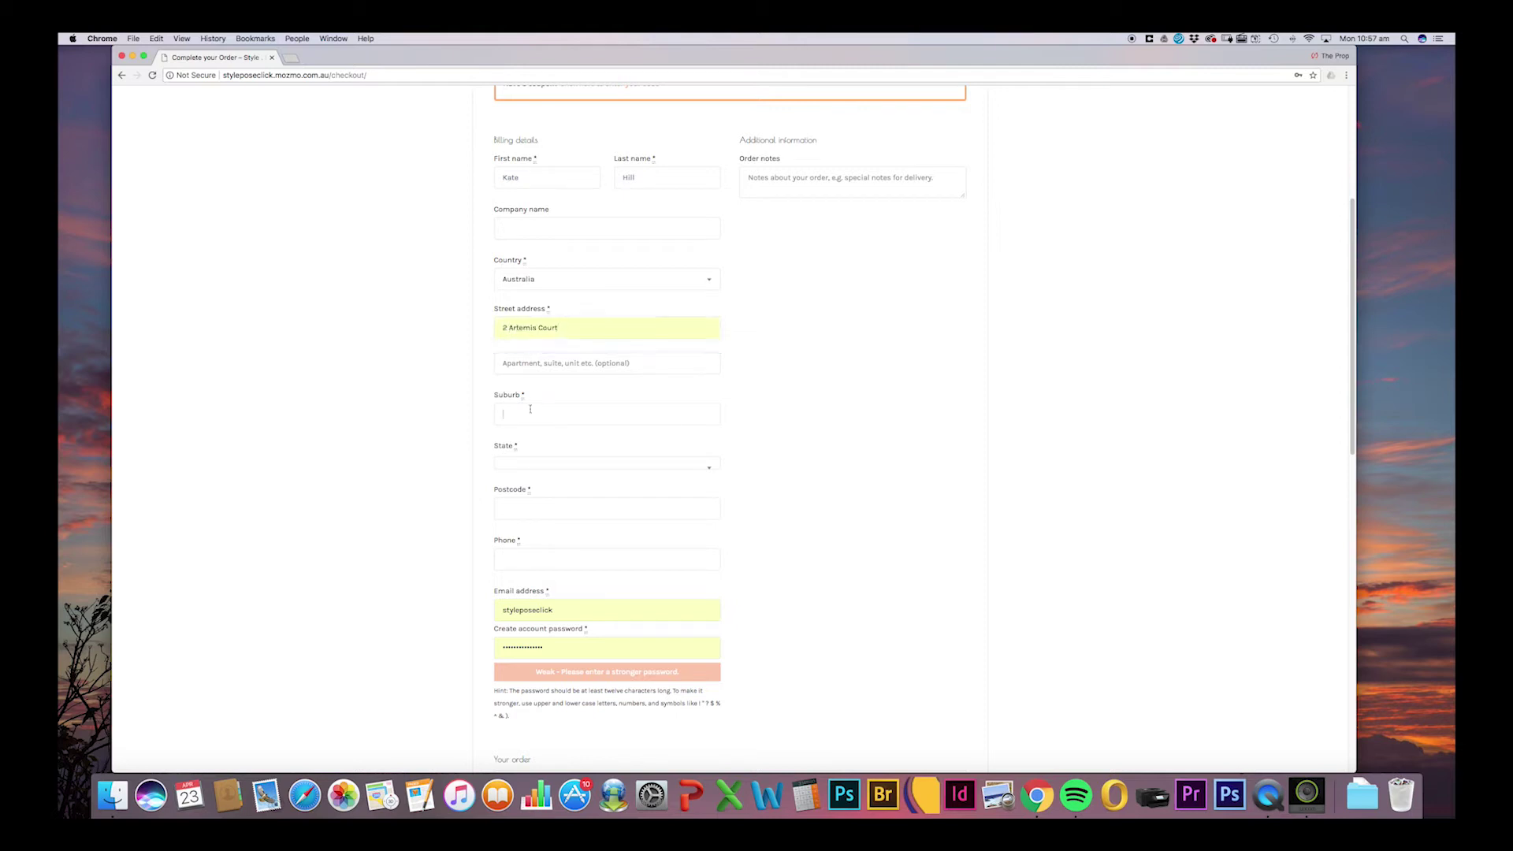
type("Rochedale South")
left_click(529, 434)
left_click(533, 466)
left_click(546, 542)
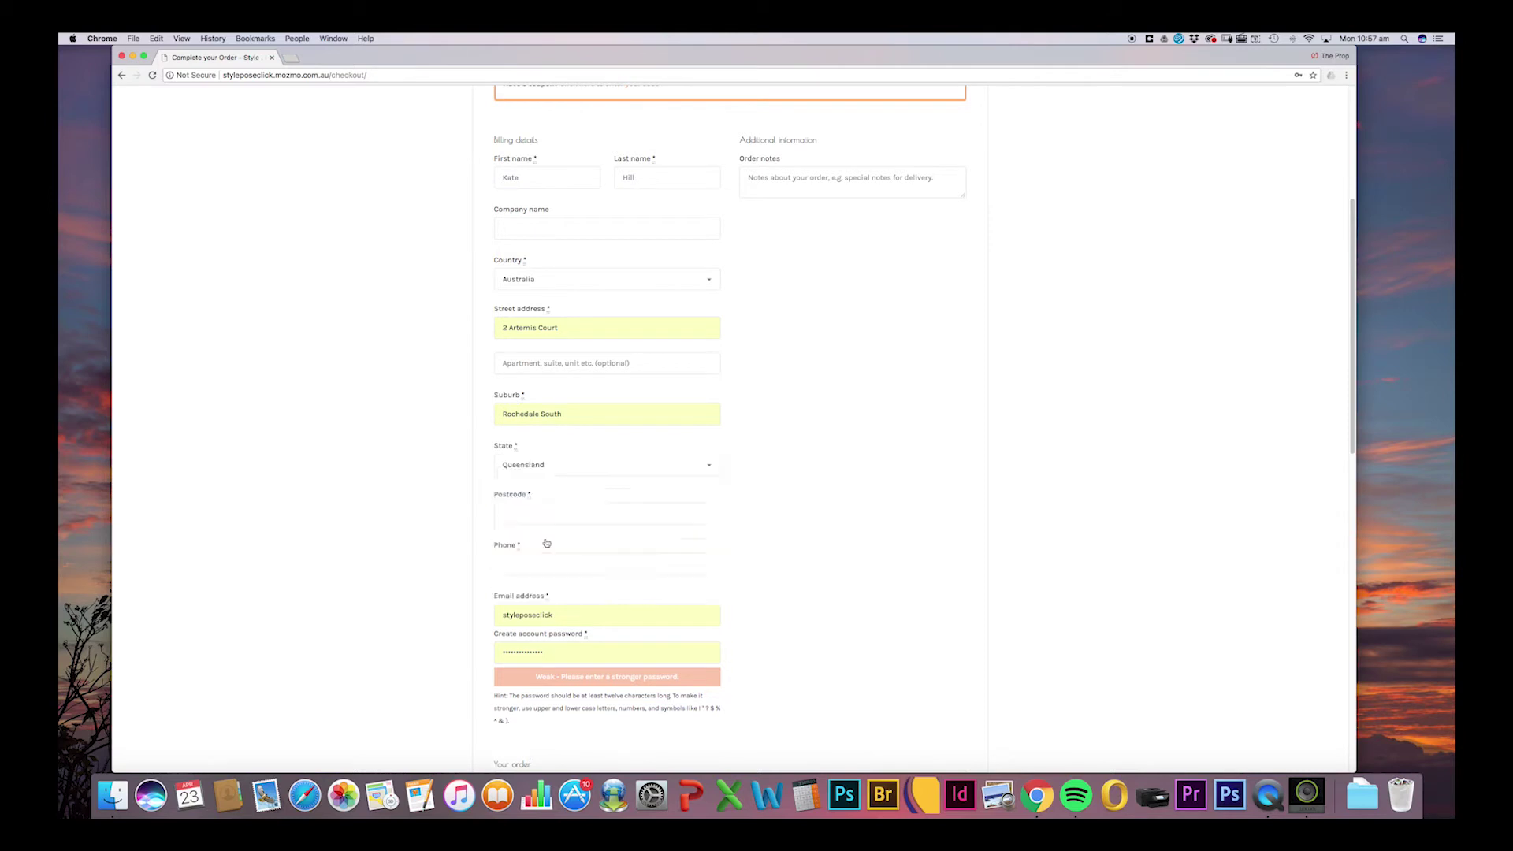
left_click(547, 512)
type("4123")
left_click(553, 532)
Enter the billing phone number, email address and account password, then view the $499.00 order summary.
double_click(554, 616)
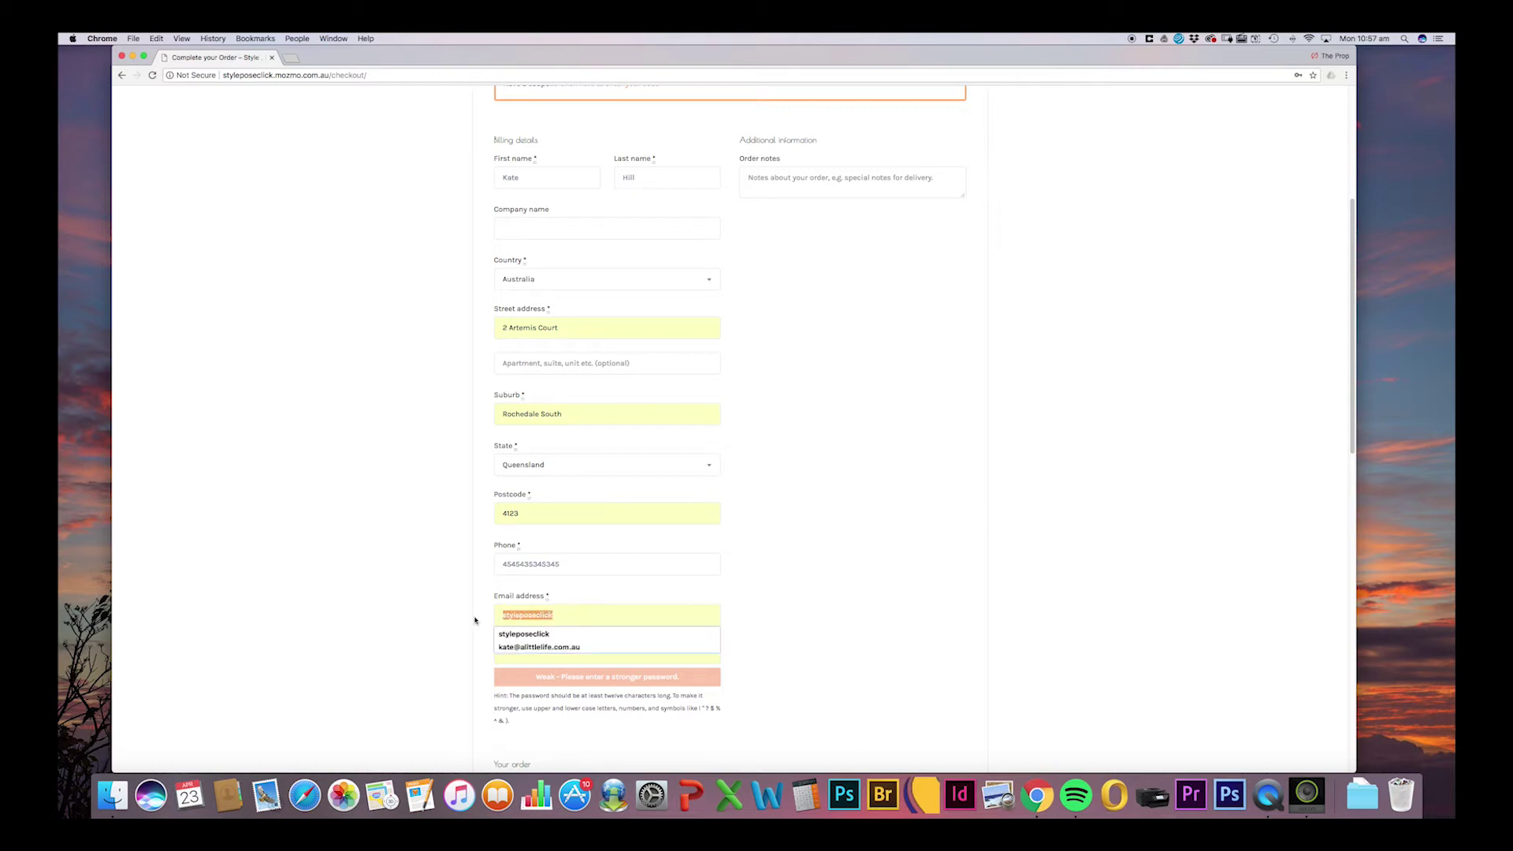
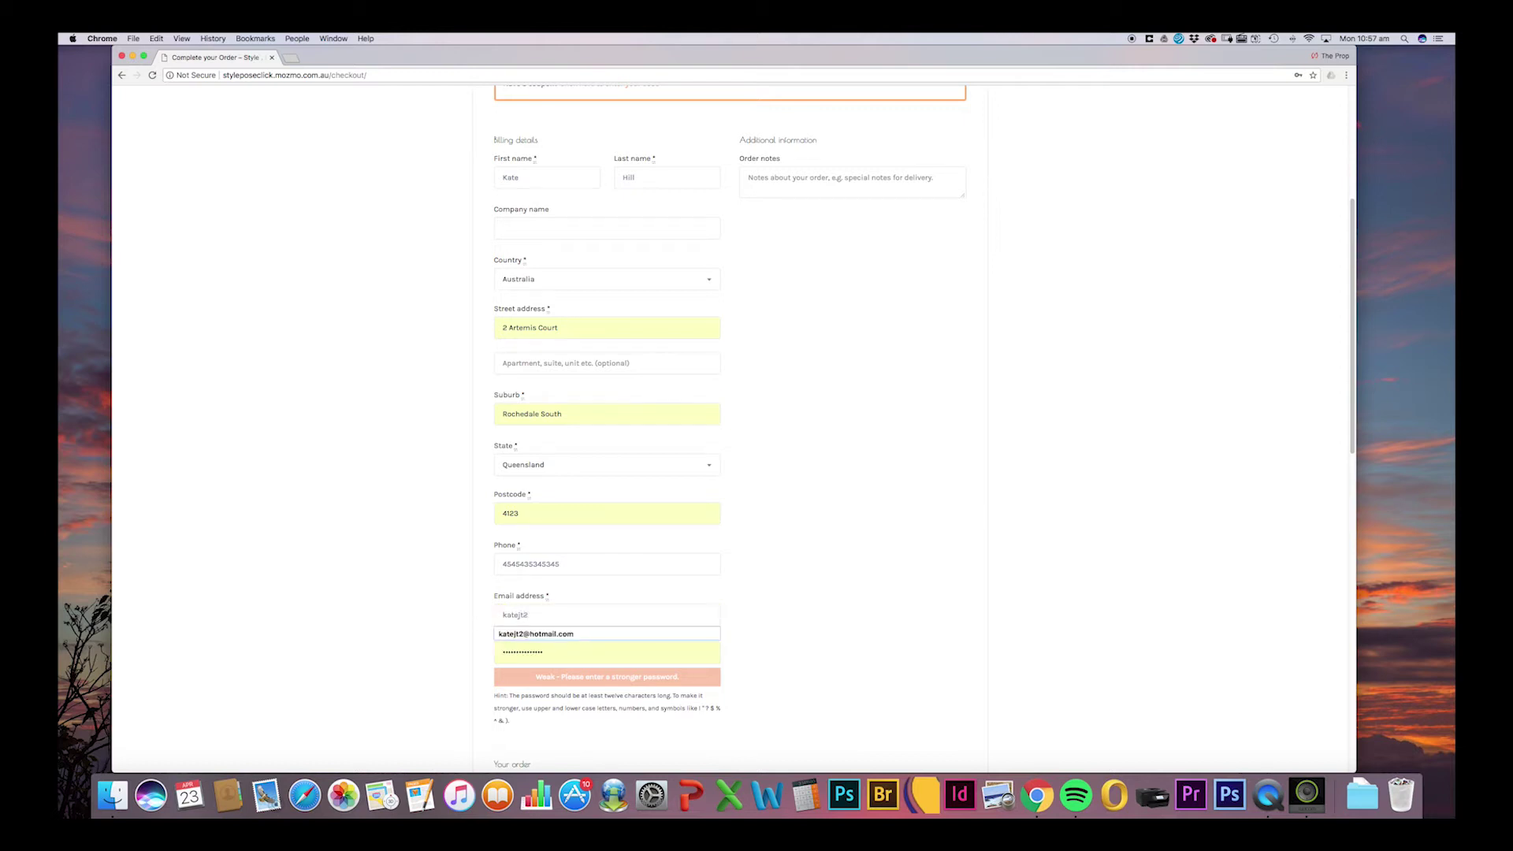
left_click(561, 638)
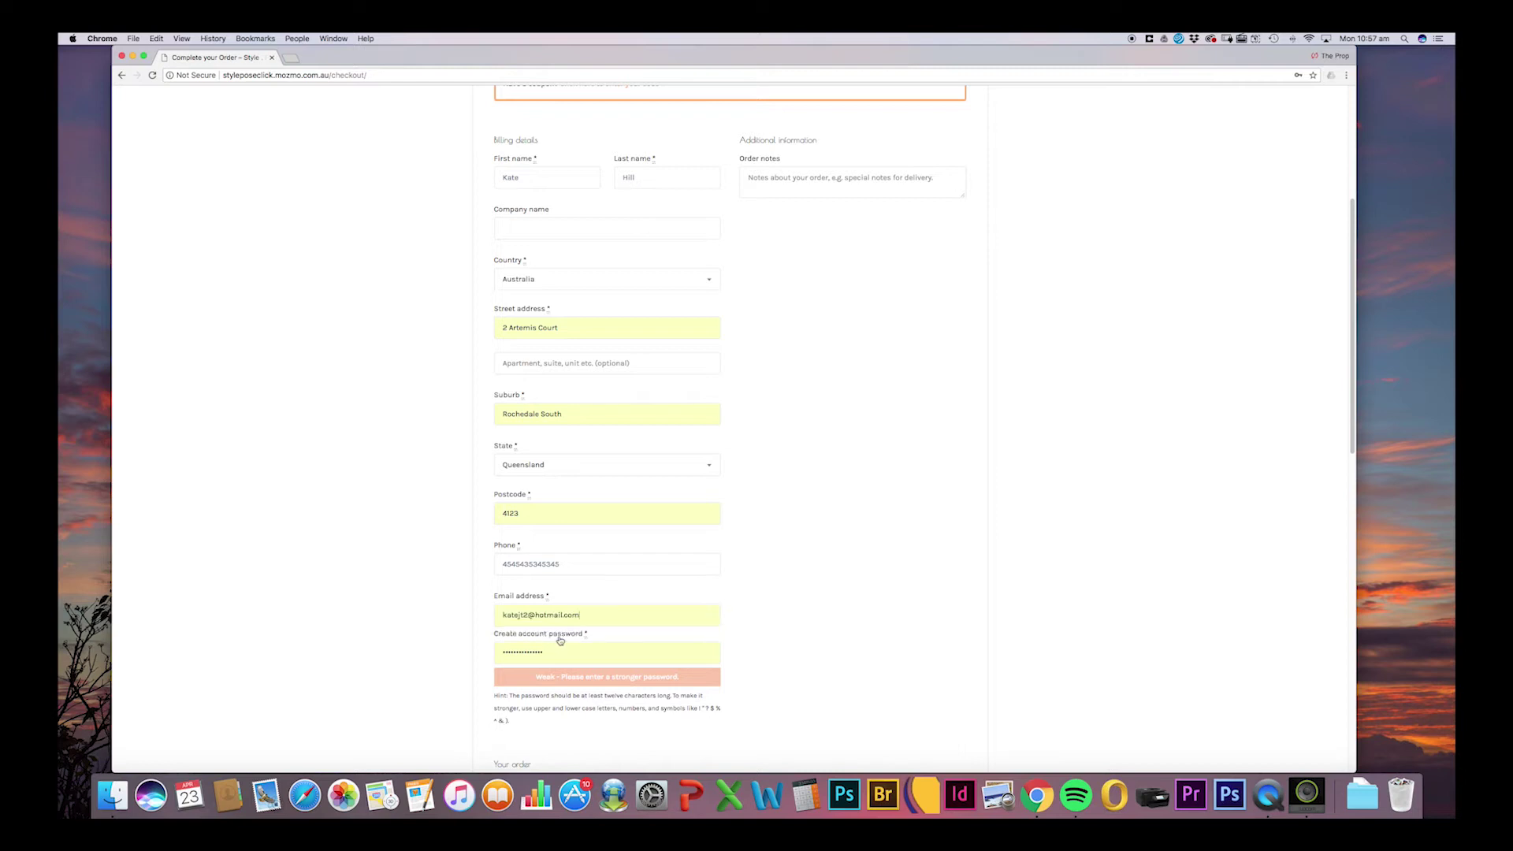
left_click_drag(561, 653, 472, 657)
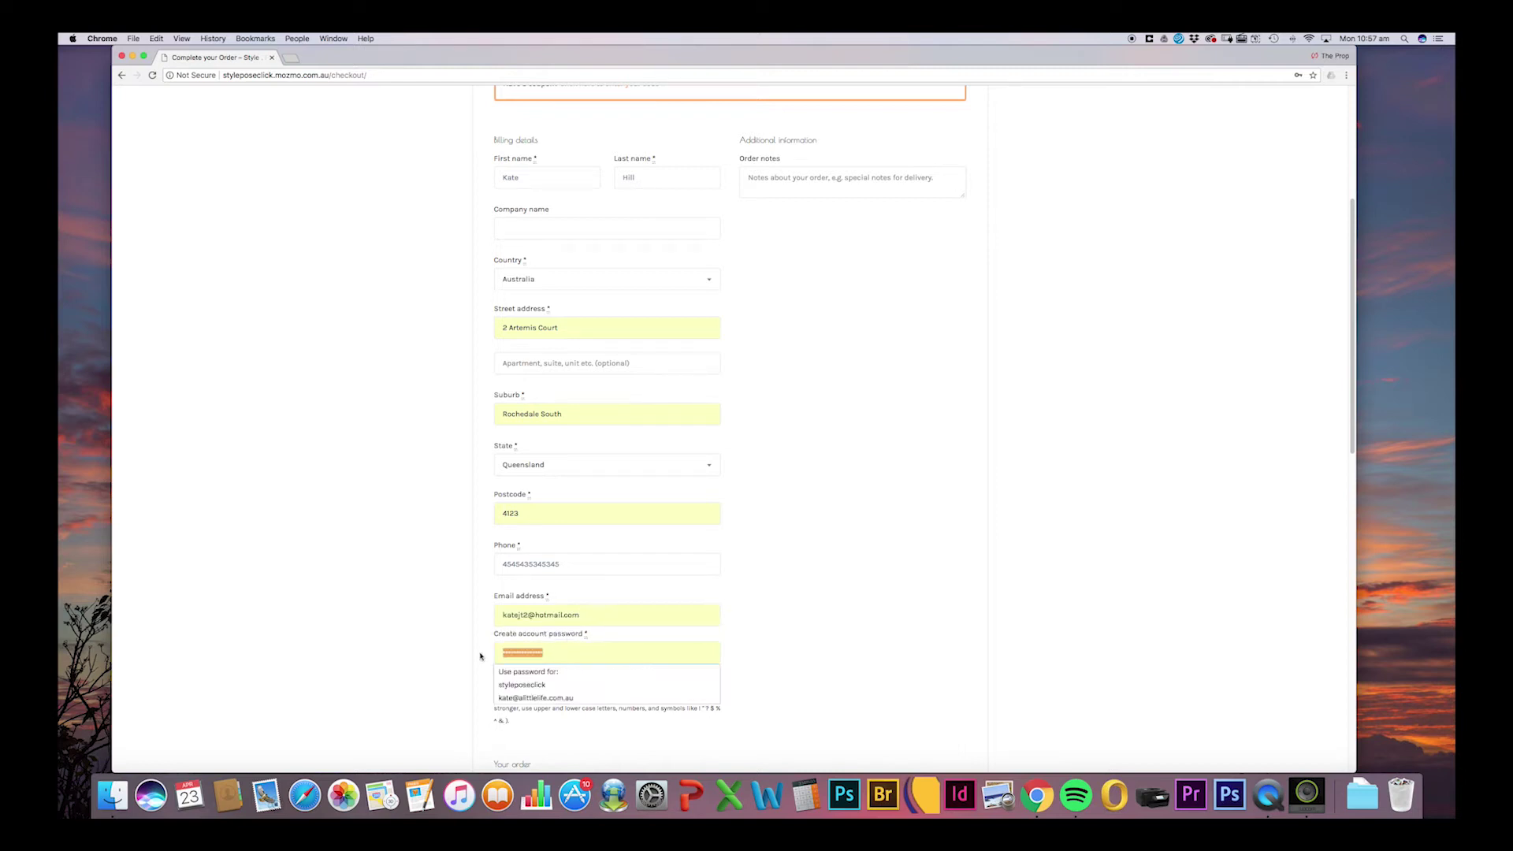
type("*****")
key("BackSpace")
key("BackSpace")
key("BackSpace")
key("BackSpace")
type("*****")
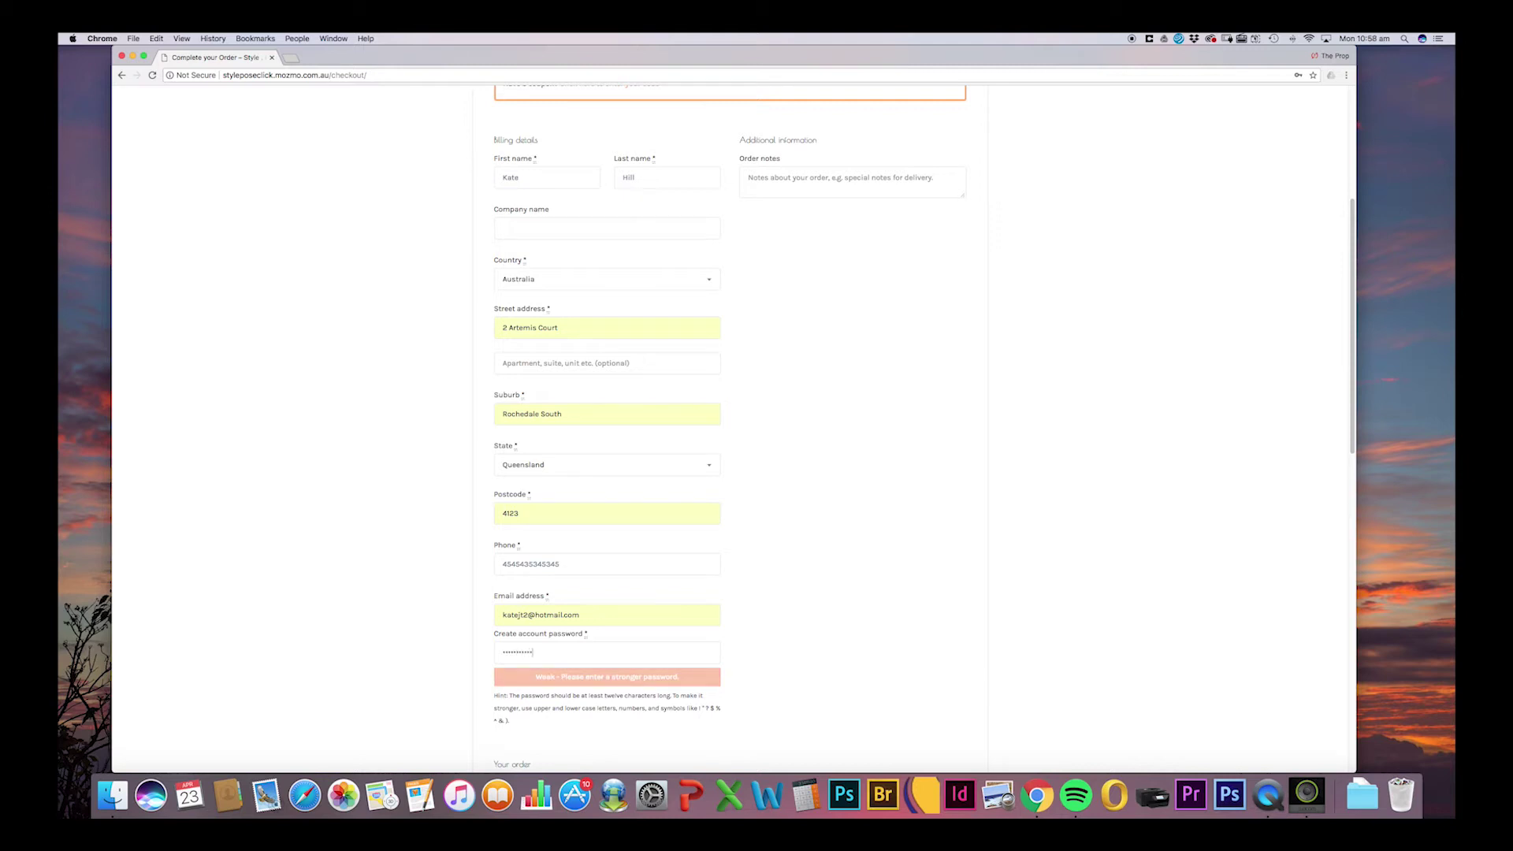
left_click_drag(1348, 447, 1328, 612)
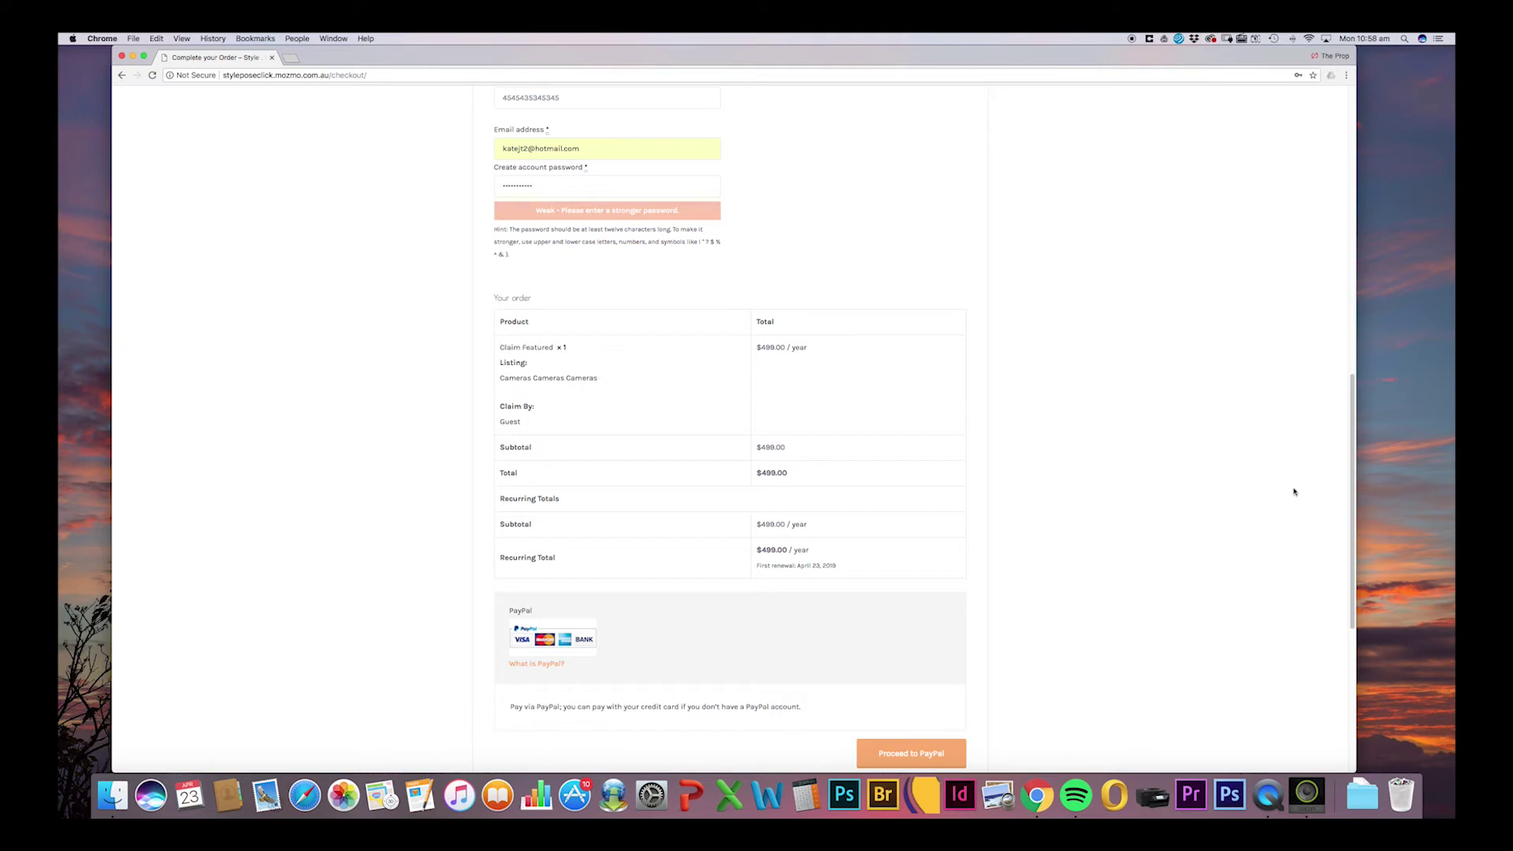
scroll(877, 448, "down", 3)
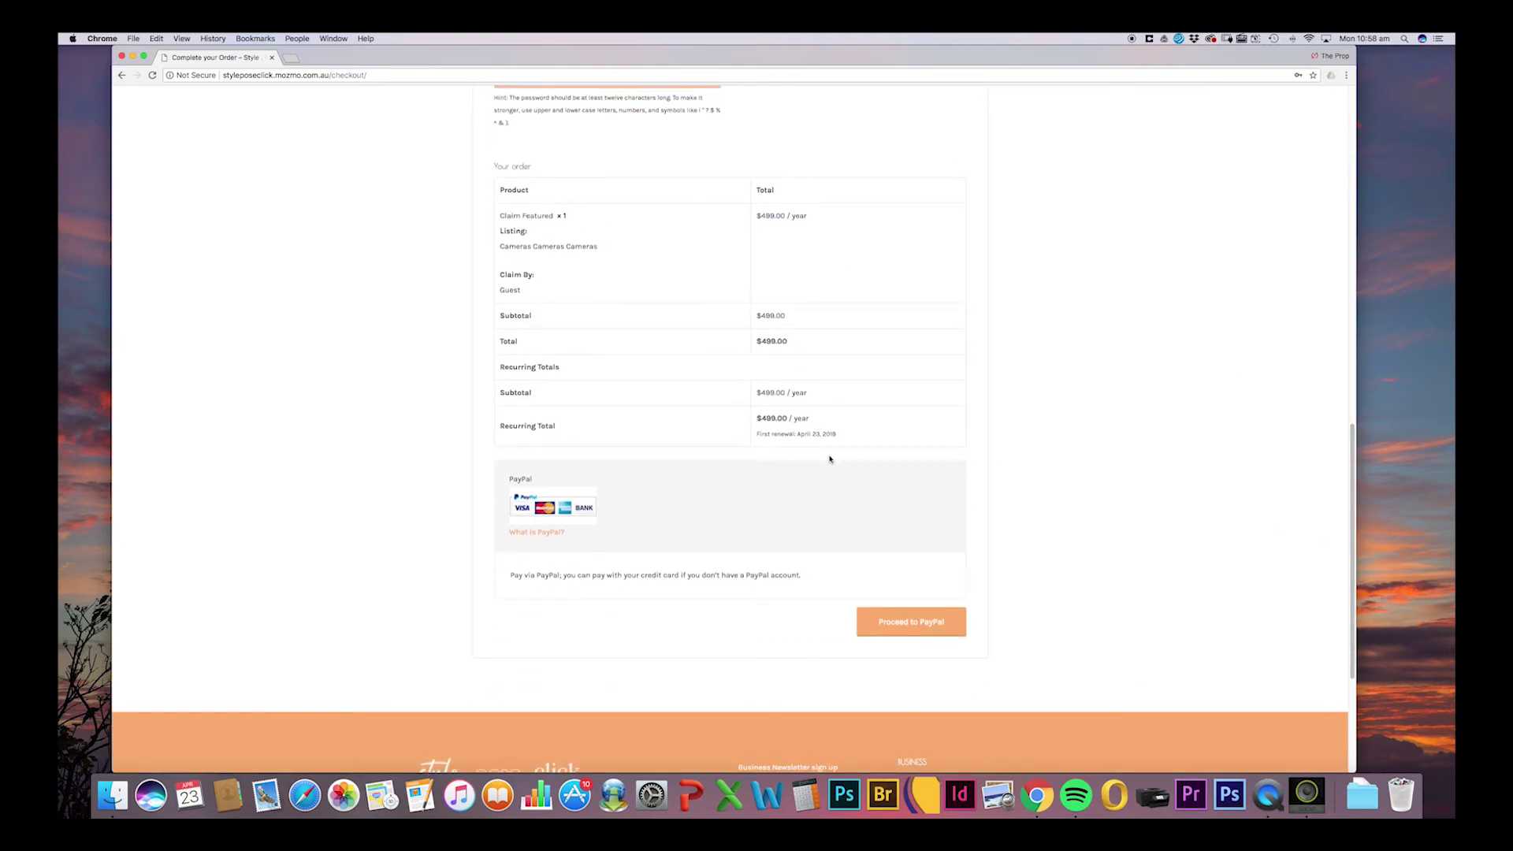
Pay for the $499.00 Claim Featured order through PayPal and return to the site.
left_click(918, 628)
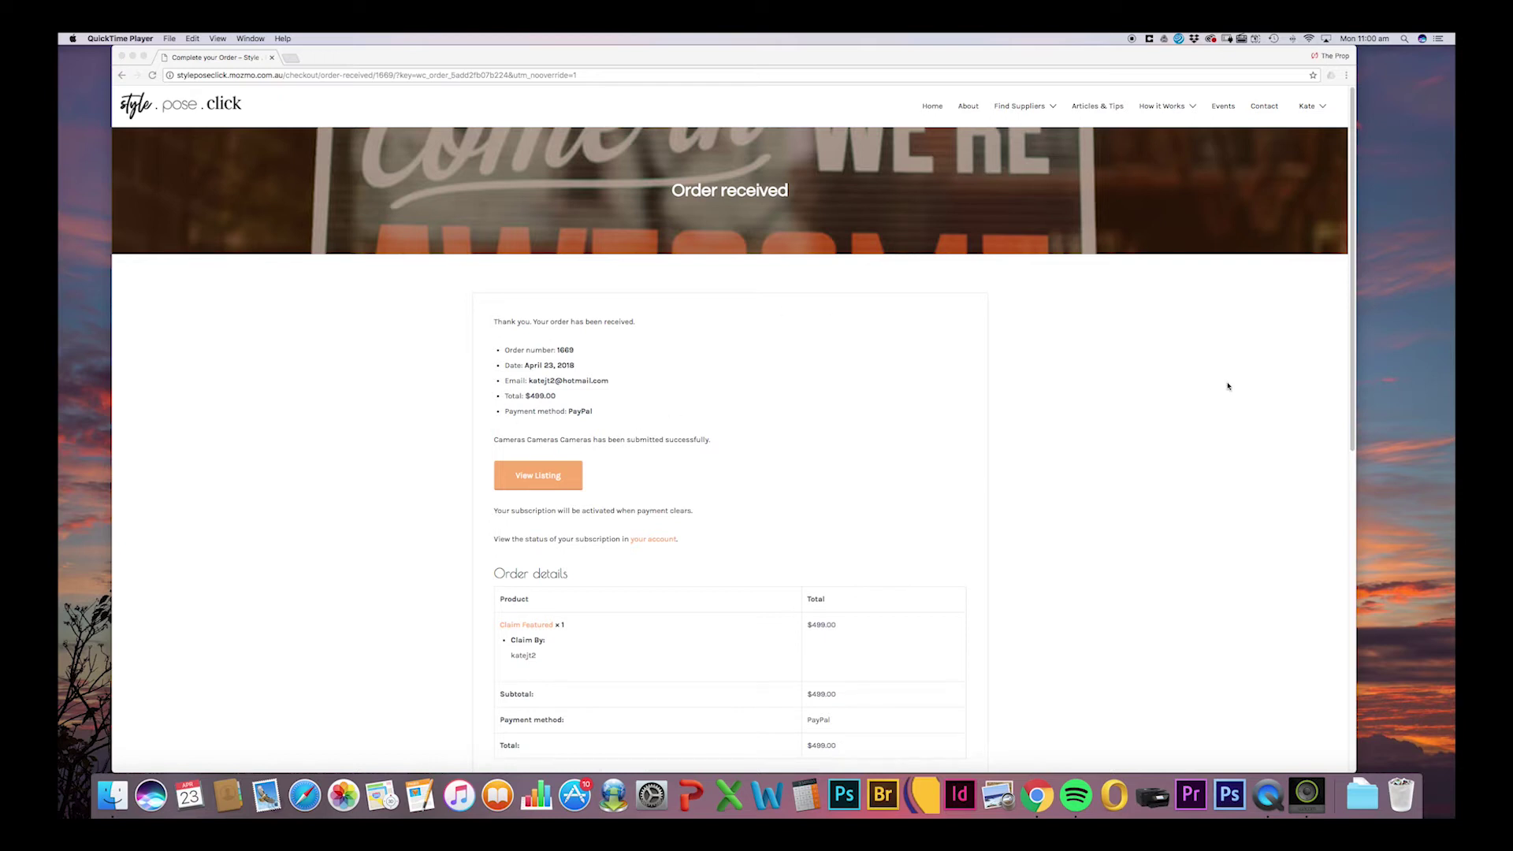
left_click(1349, 414)
Open the account's subscription details from the account menu, then its listings.
left_click_drag(1348, 431, 1332, 517)
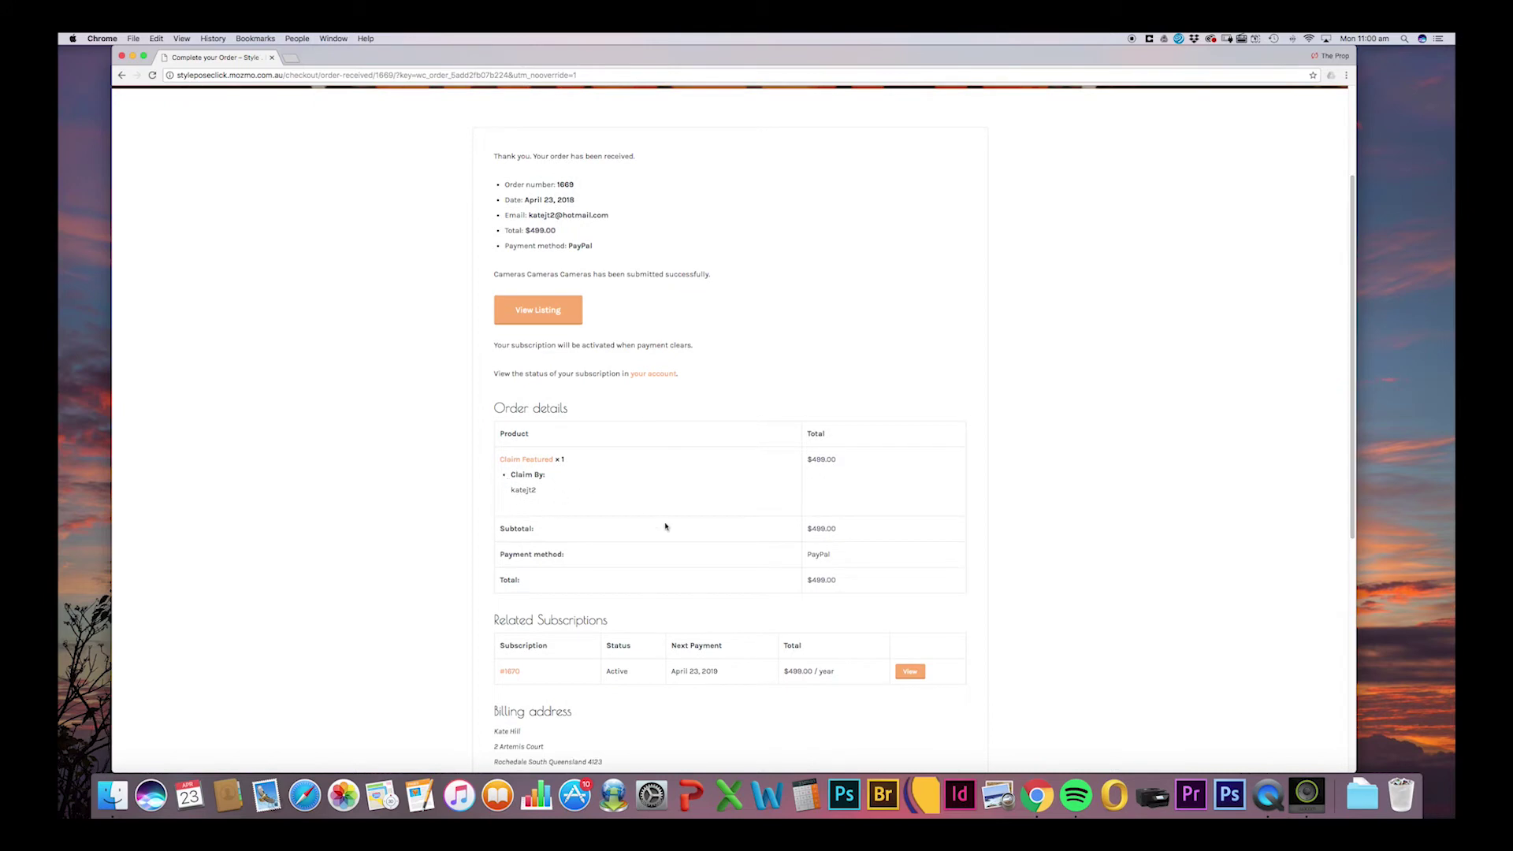
scroll(1347, 541, "down", 3)
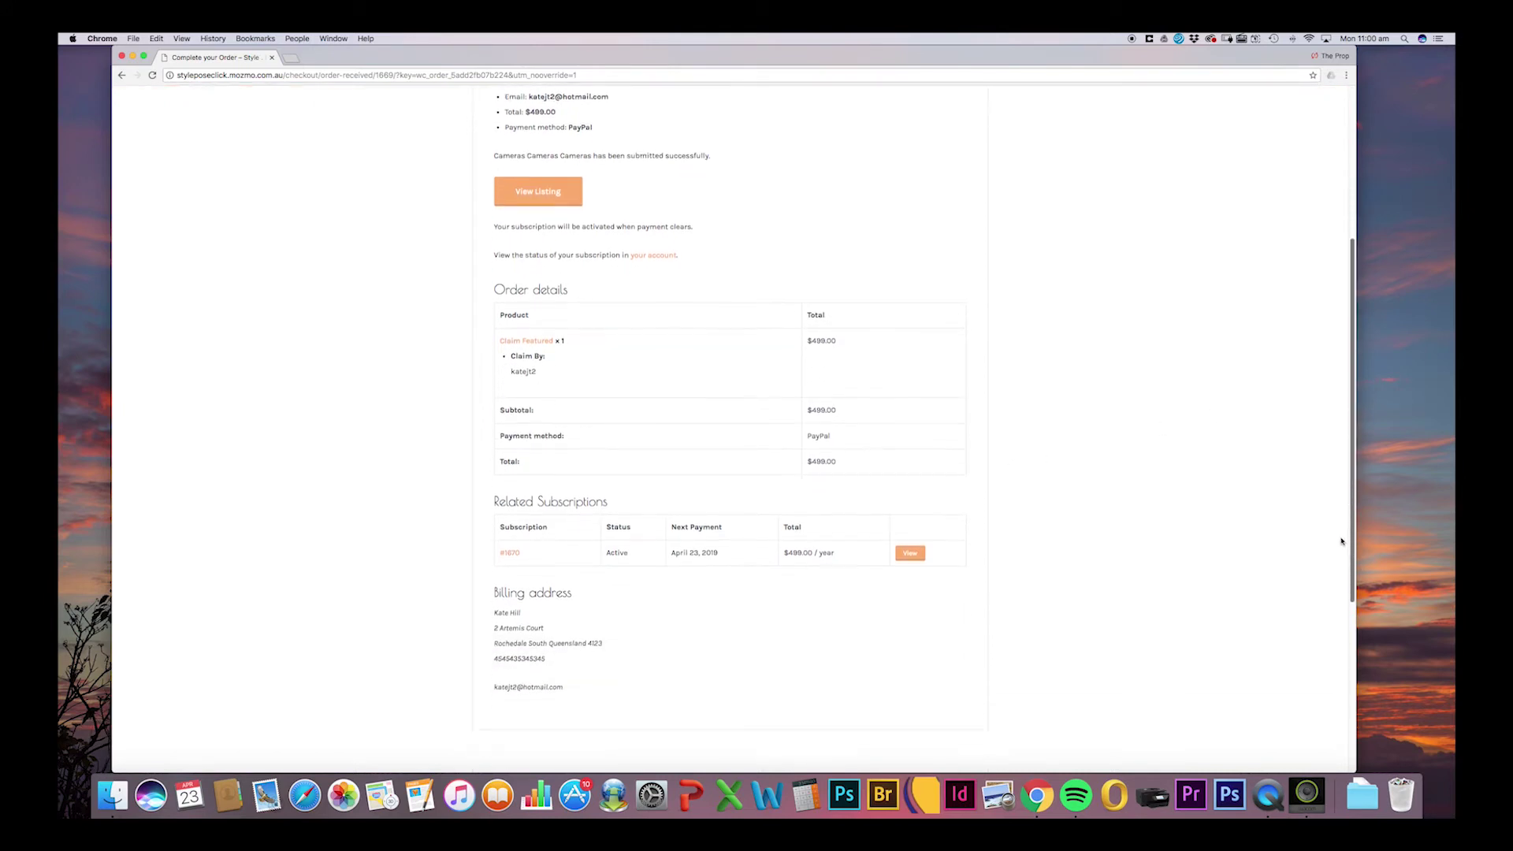
left_click_drag(1346, 541, 1359, 385)
mouse_move(1324, 108)
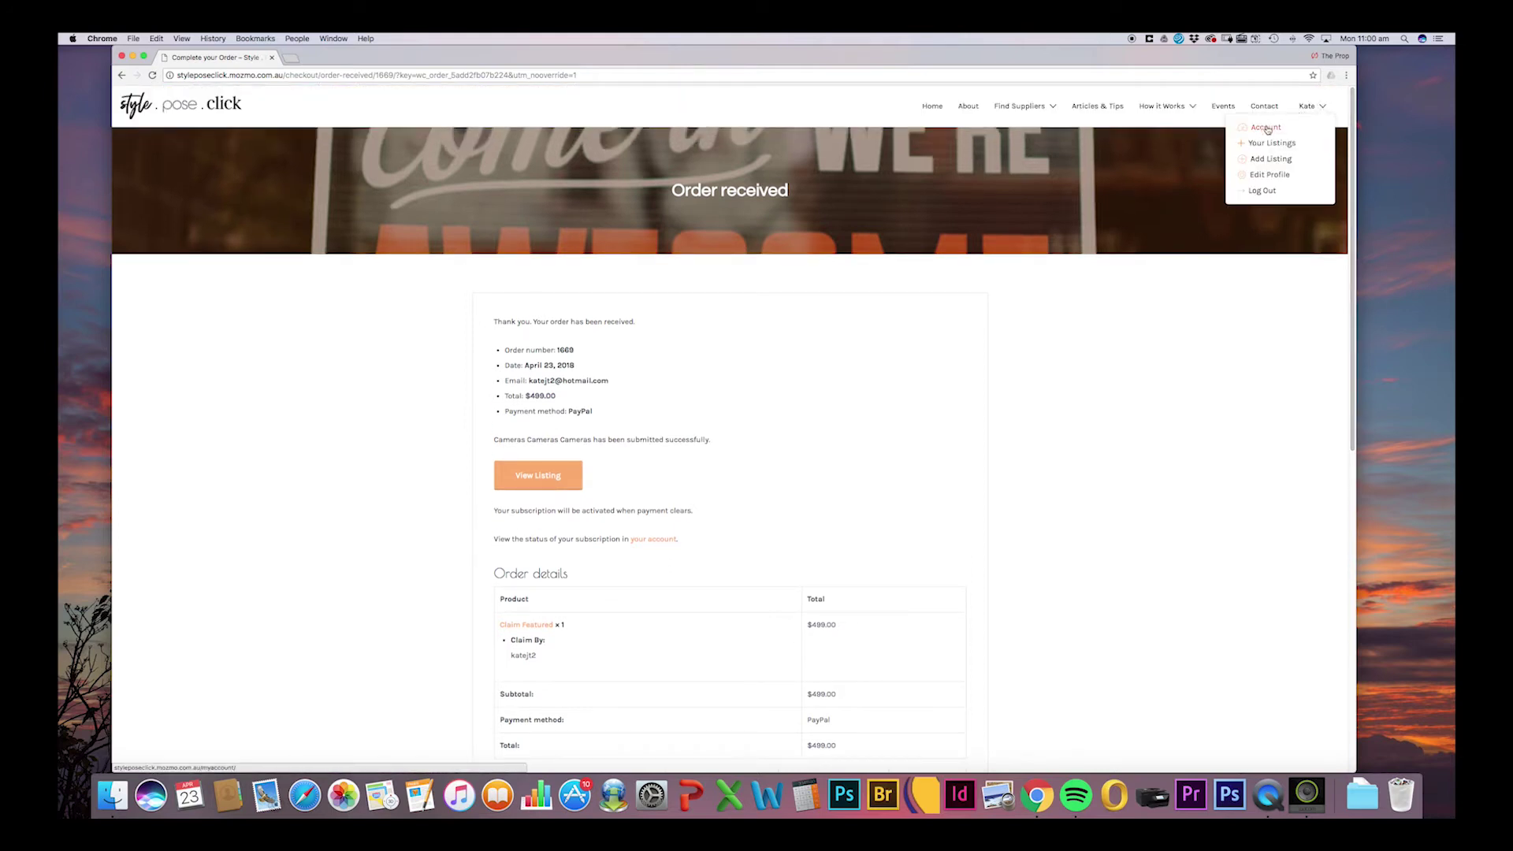
left_click(652, 541)
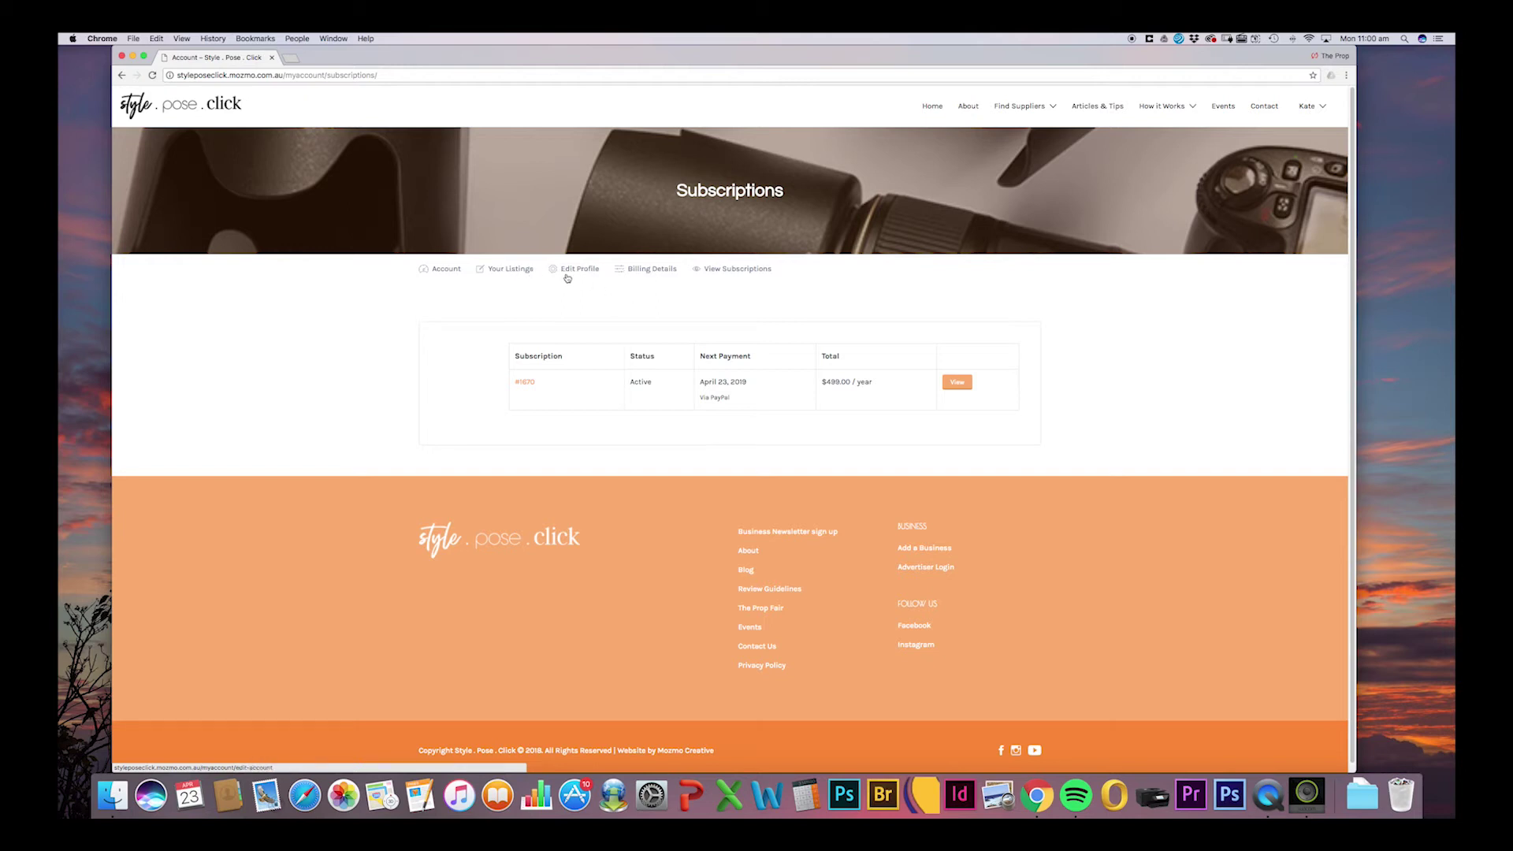
left_click(509, 274)
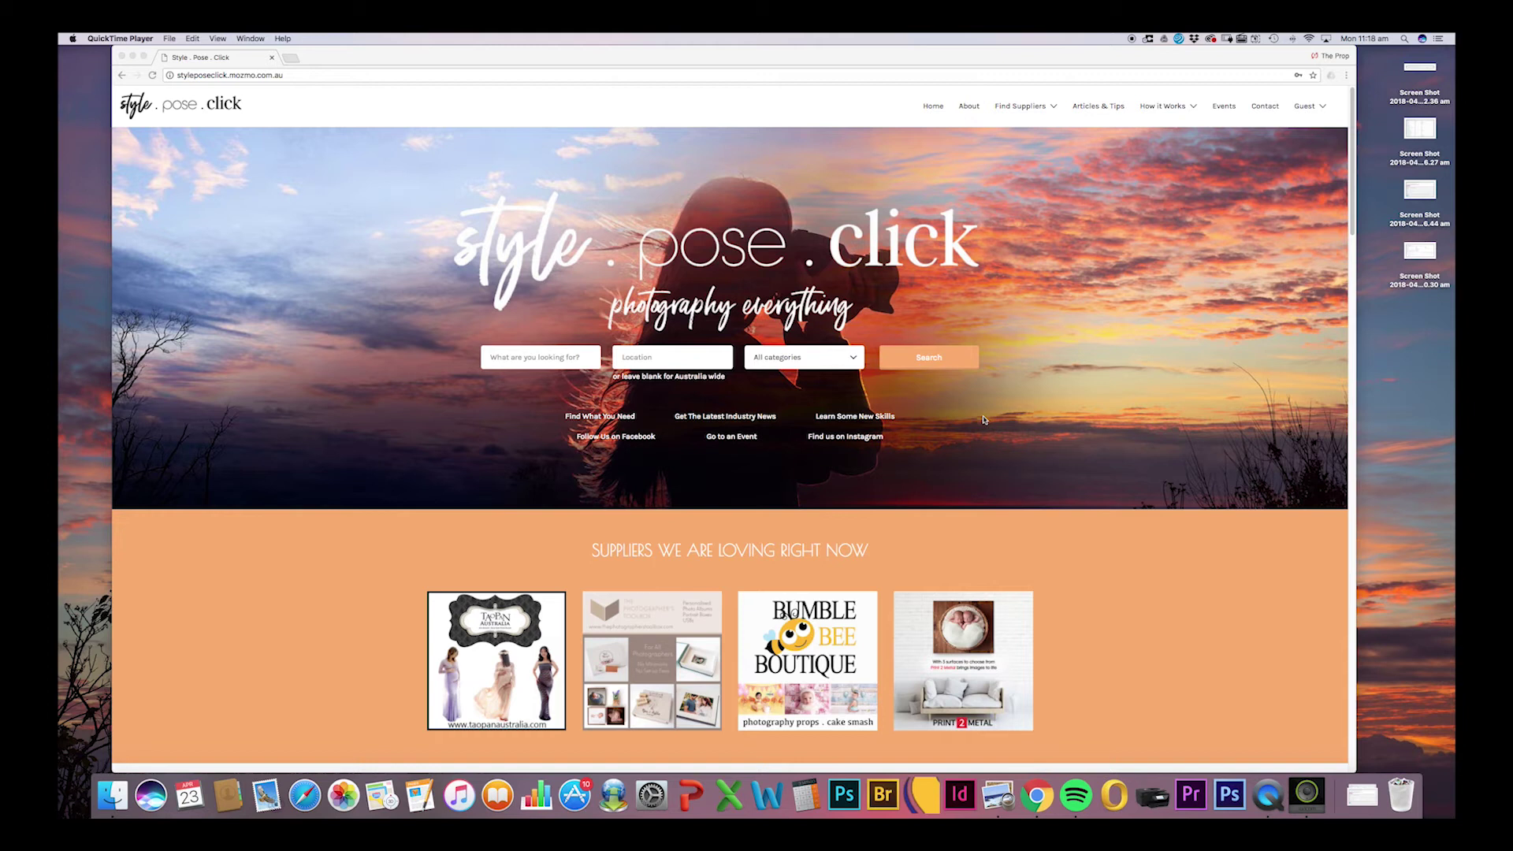
Log in with the username corrected to the hotmail address and the password, then open the Account page.
left_click(1317, 116)
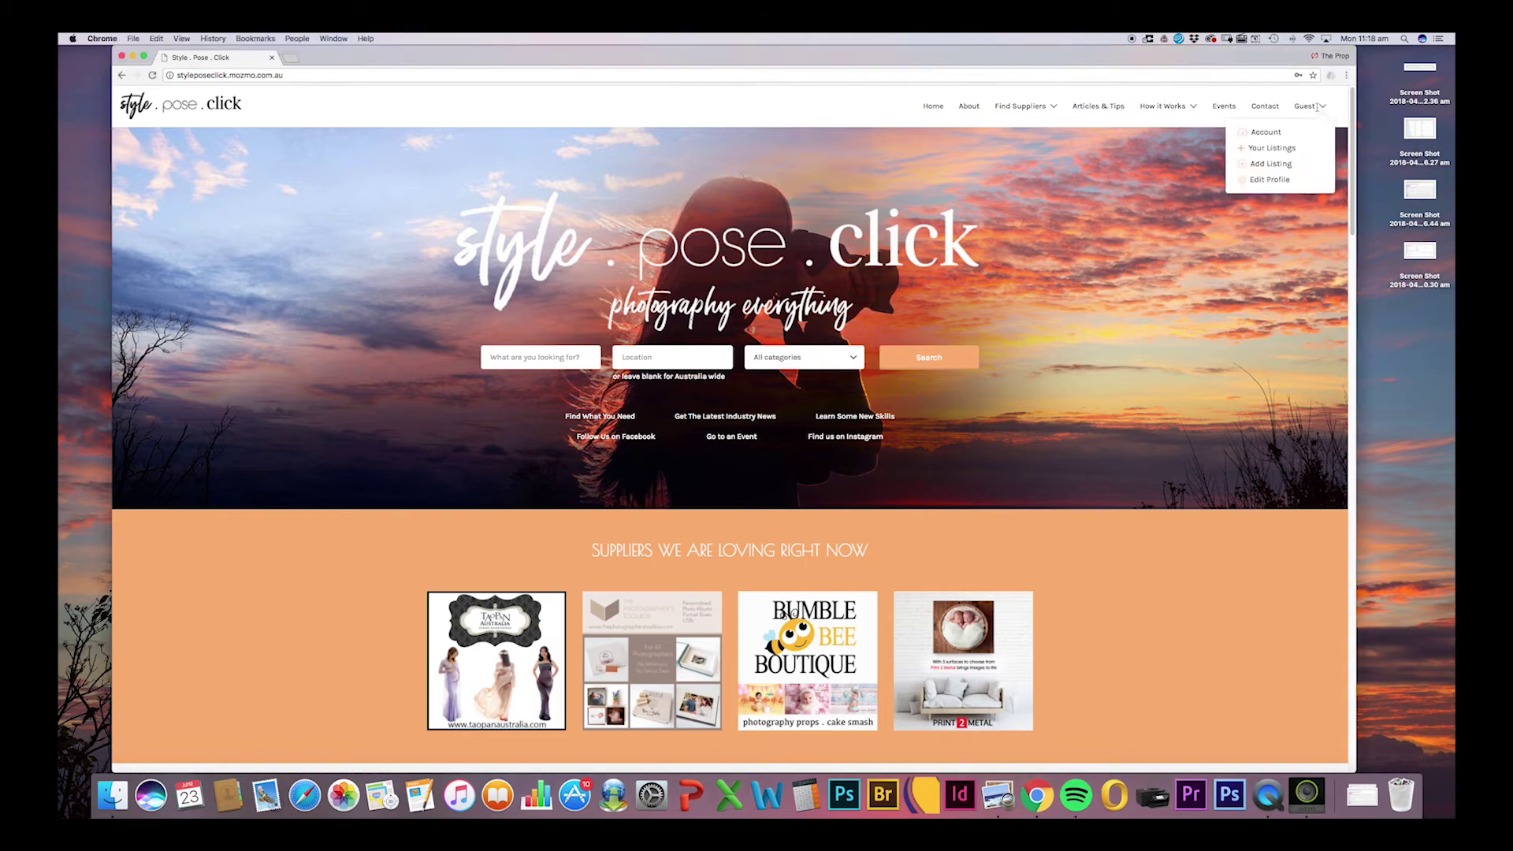
mouse_move(1311, 112)
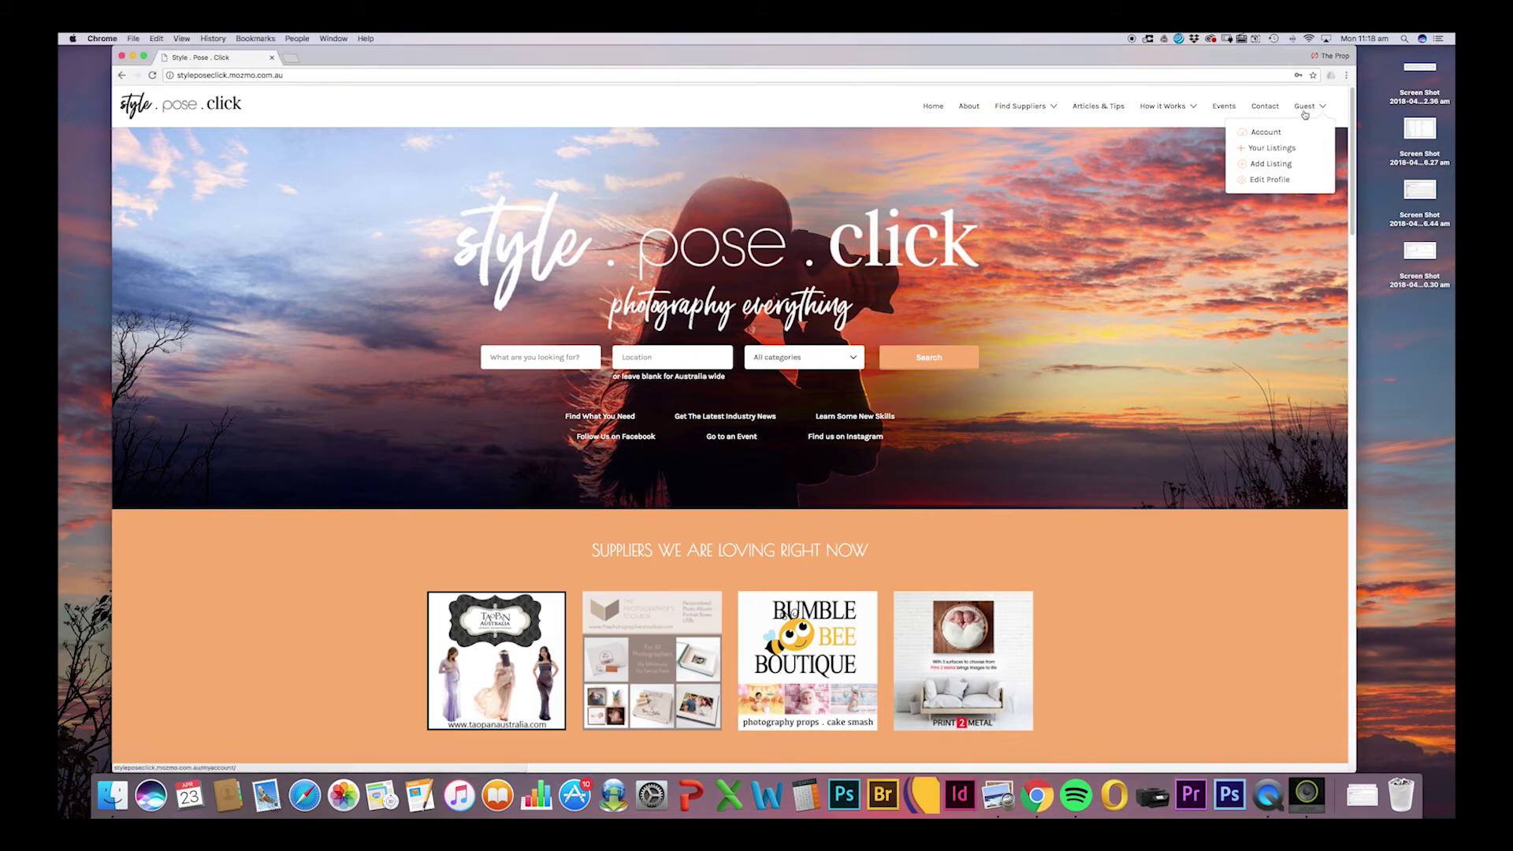
left_click(1285, 134)
double_click(676, 391)
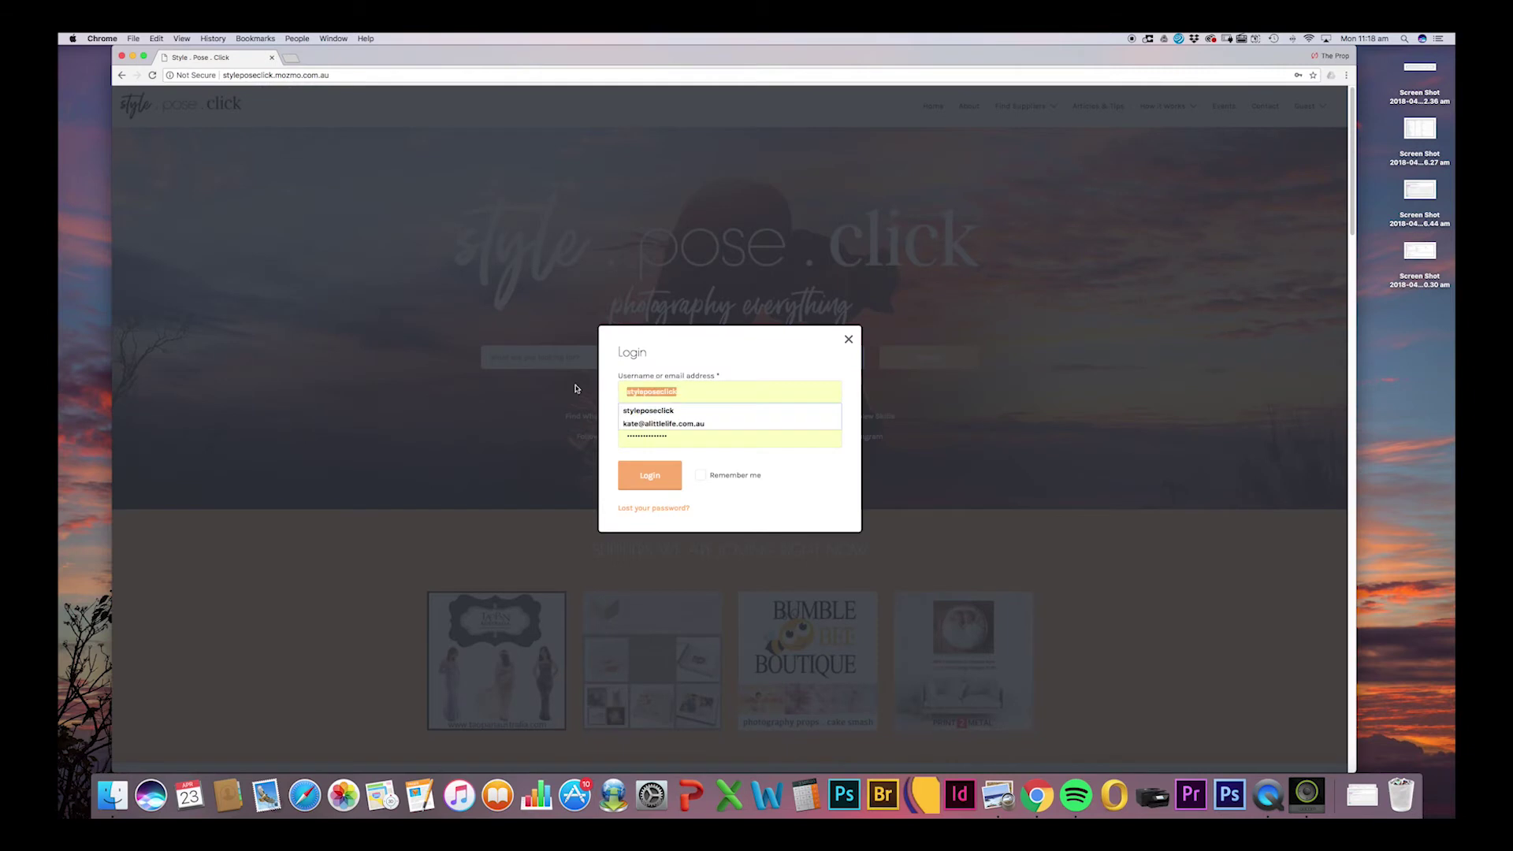
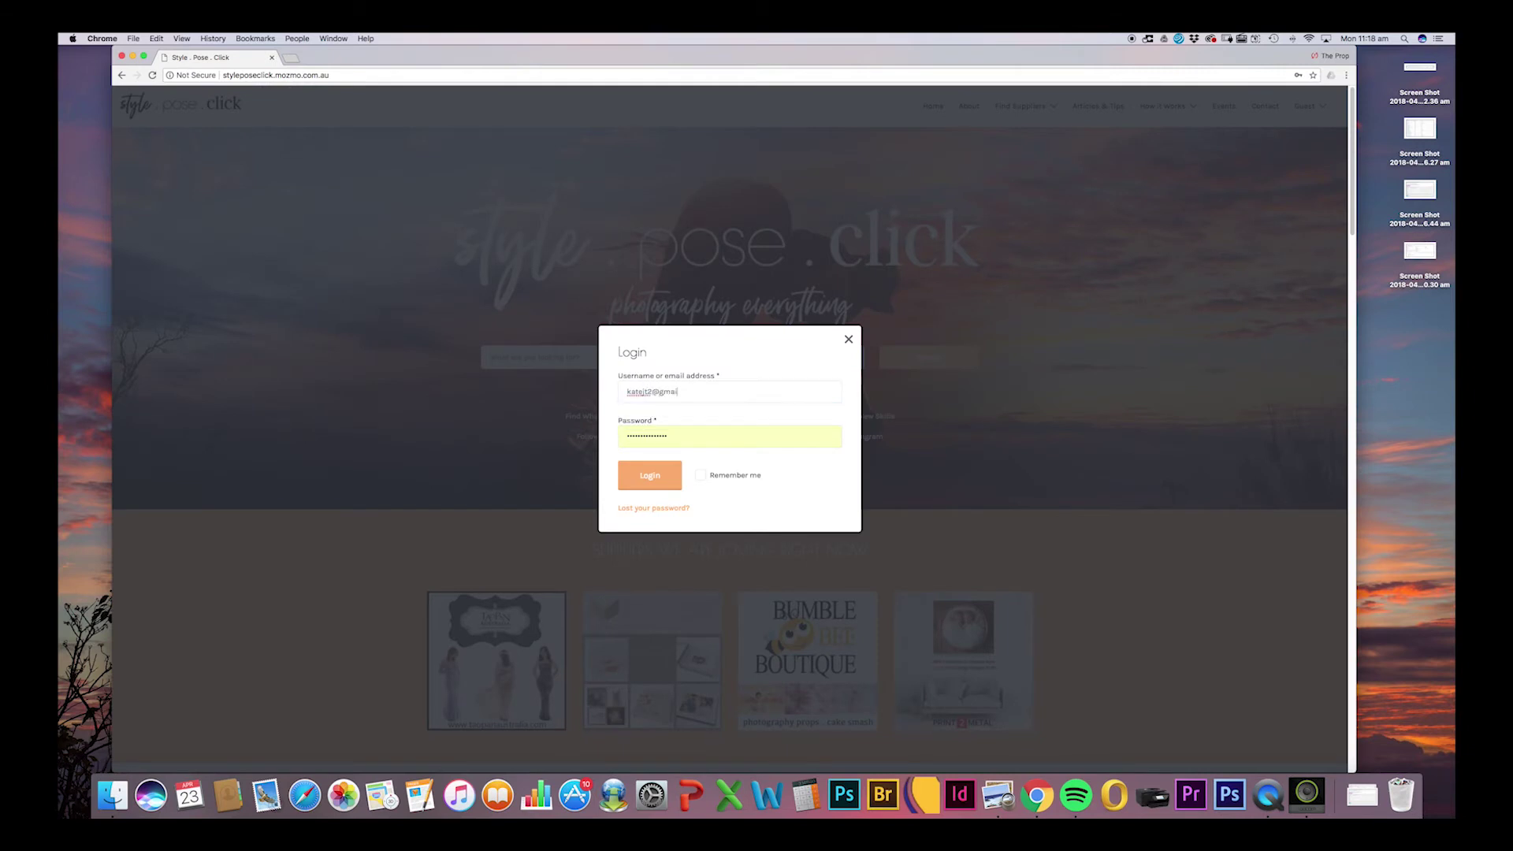
key("Tab")
type("•••")
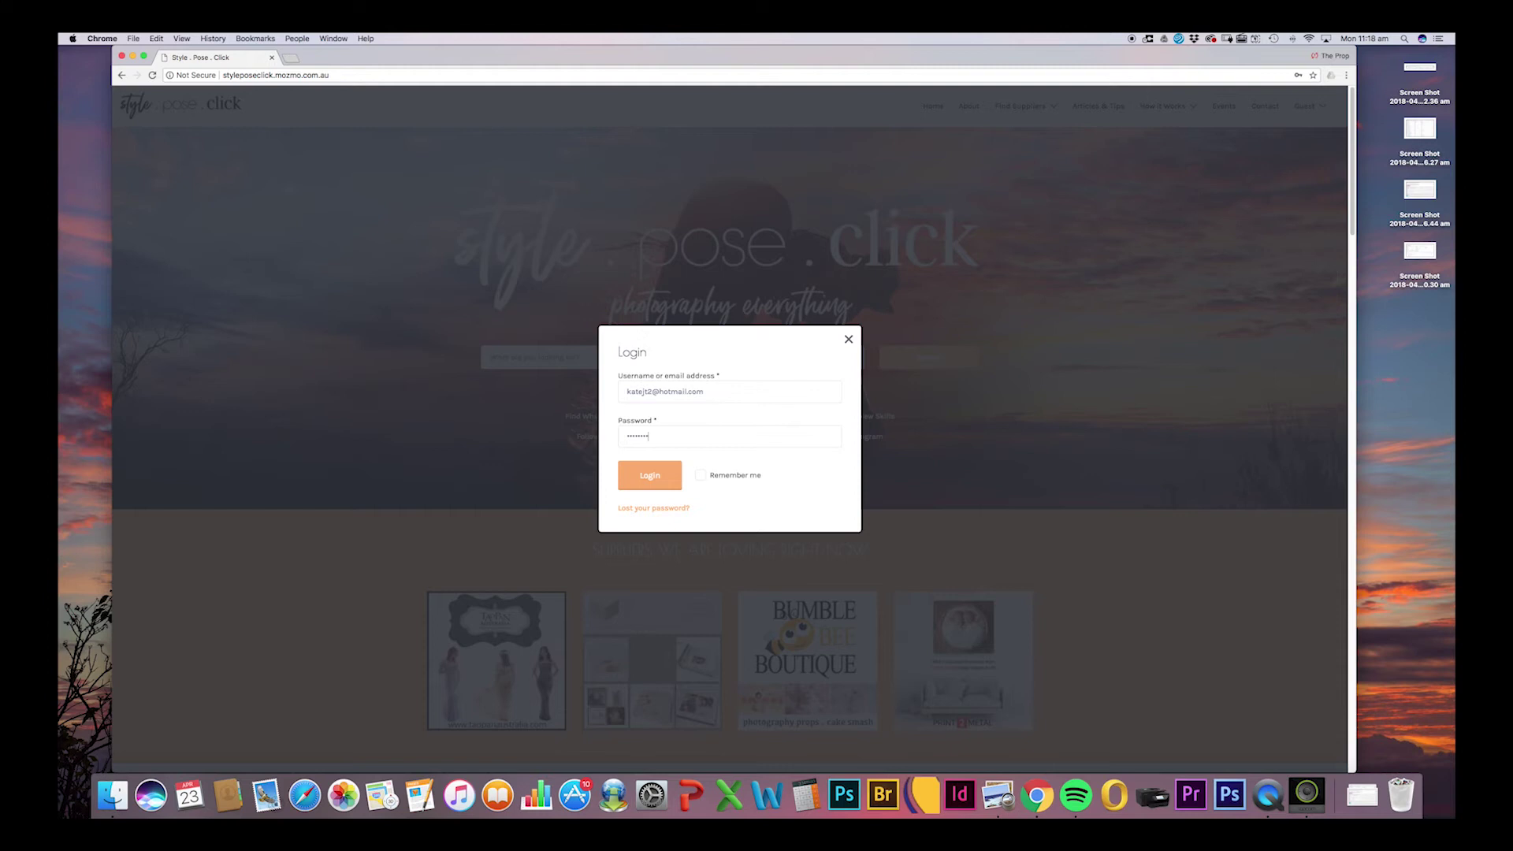
left_click(648, 483)
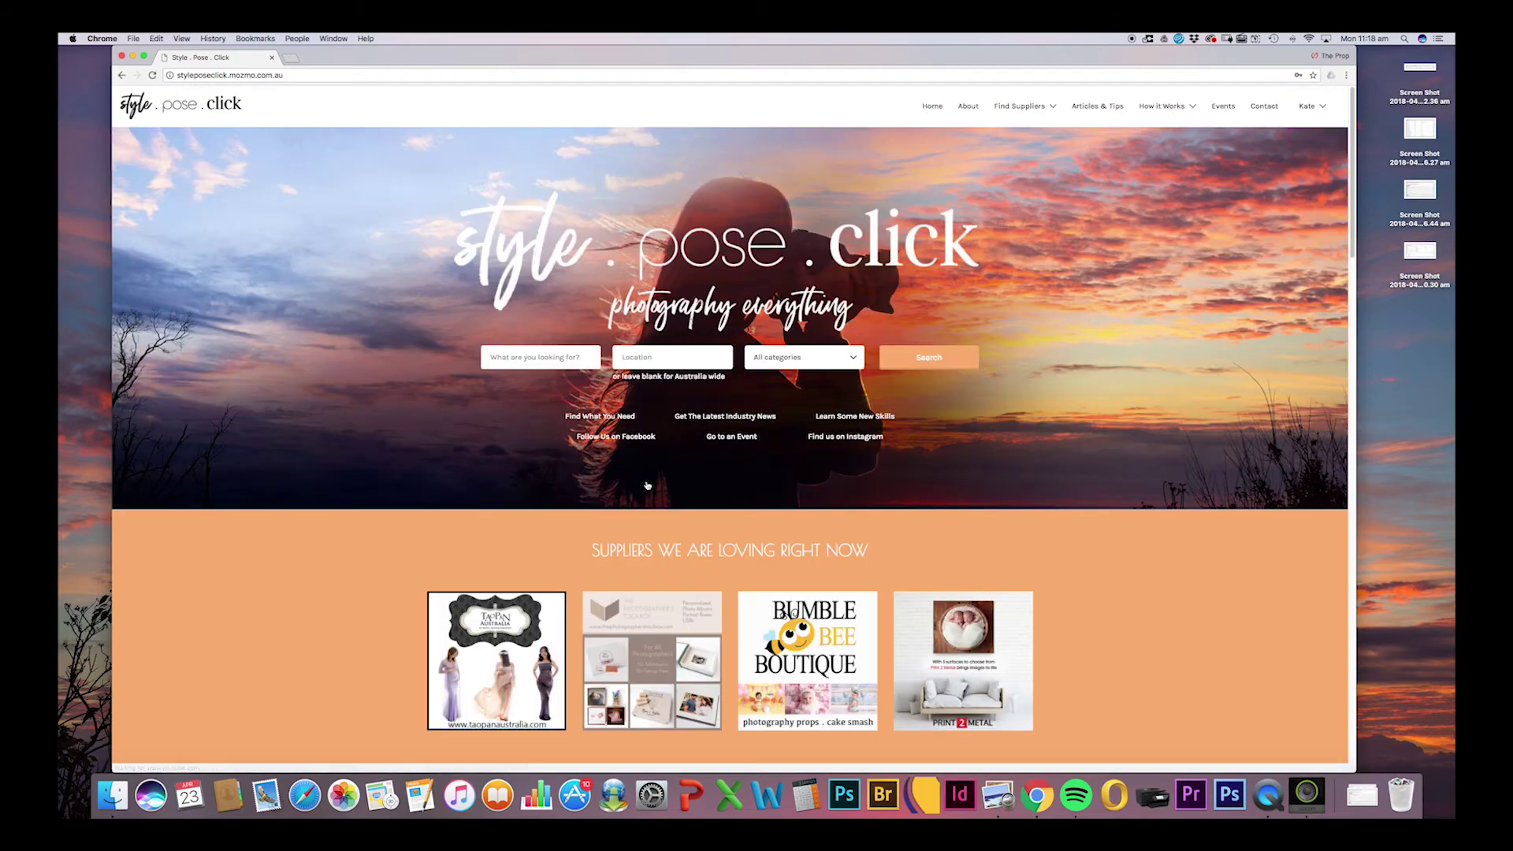
mouse_move(1309, 107)
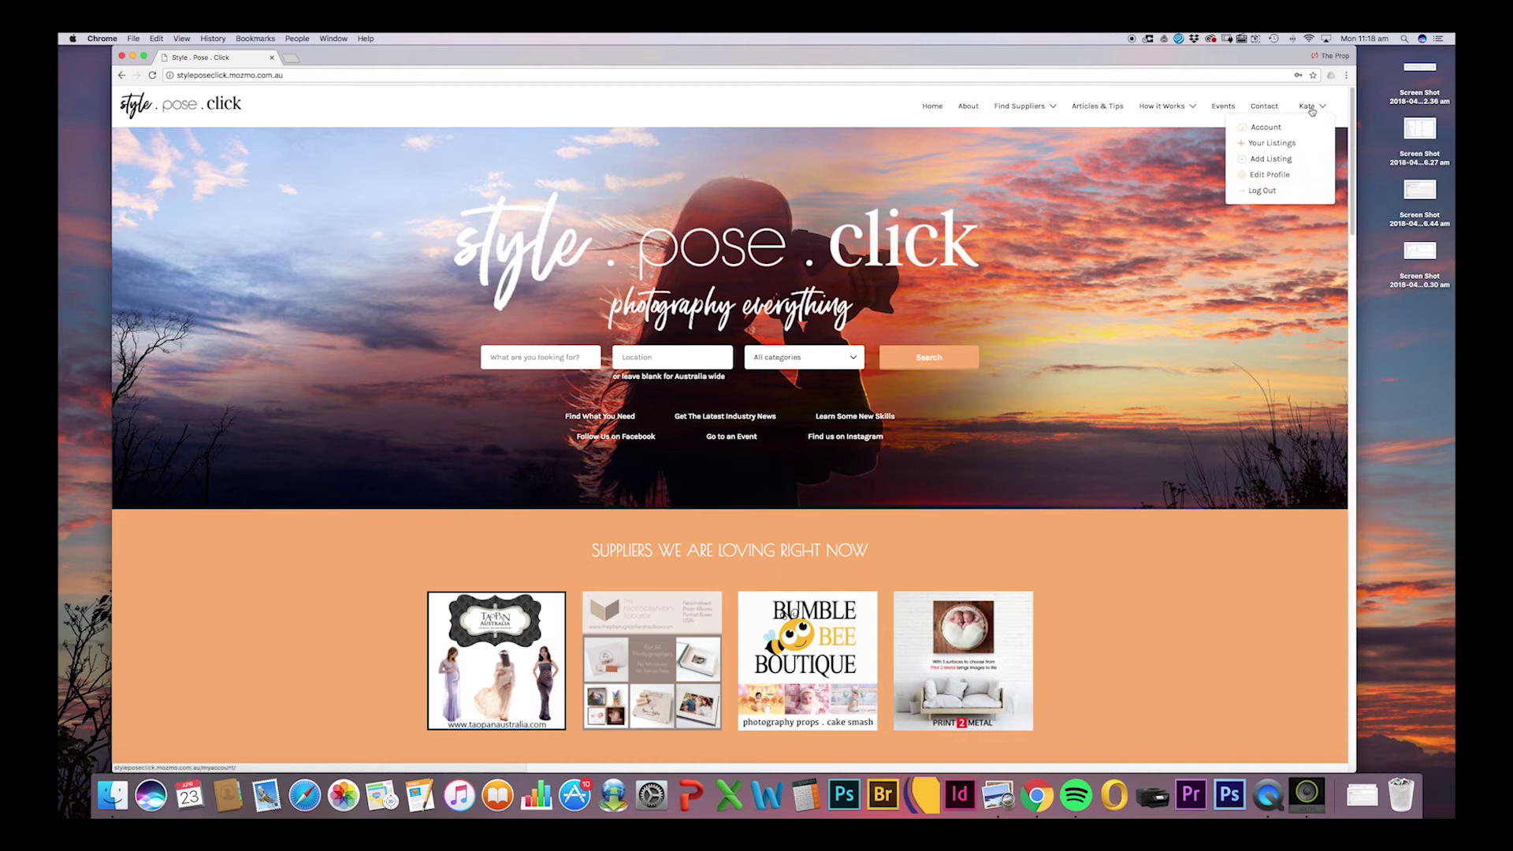
left_click(1267, 128)
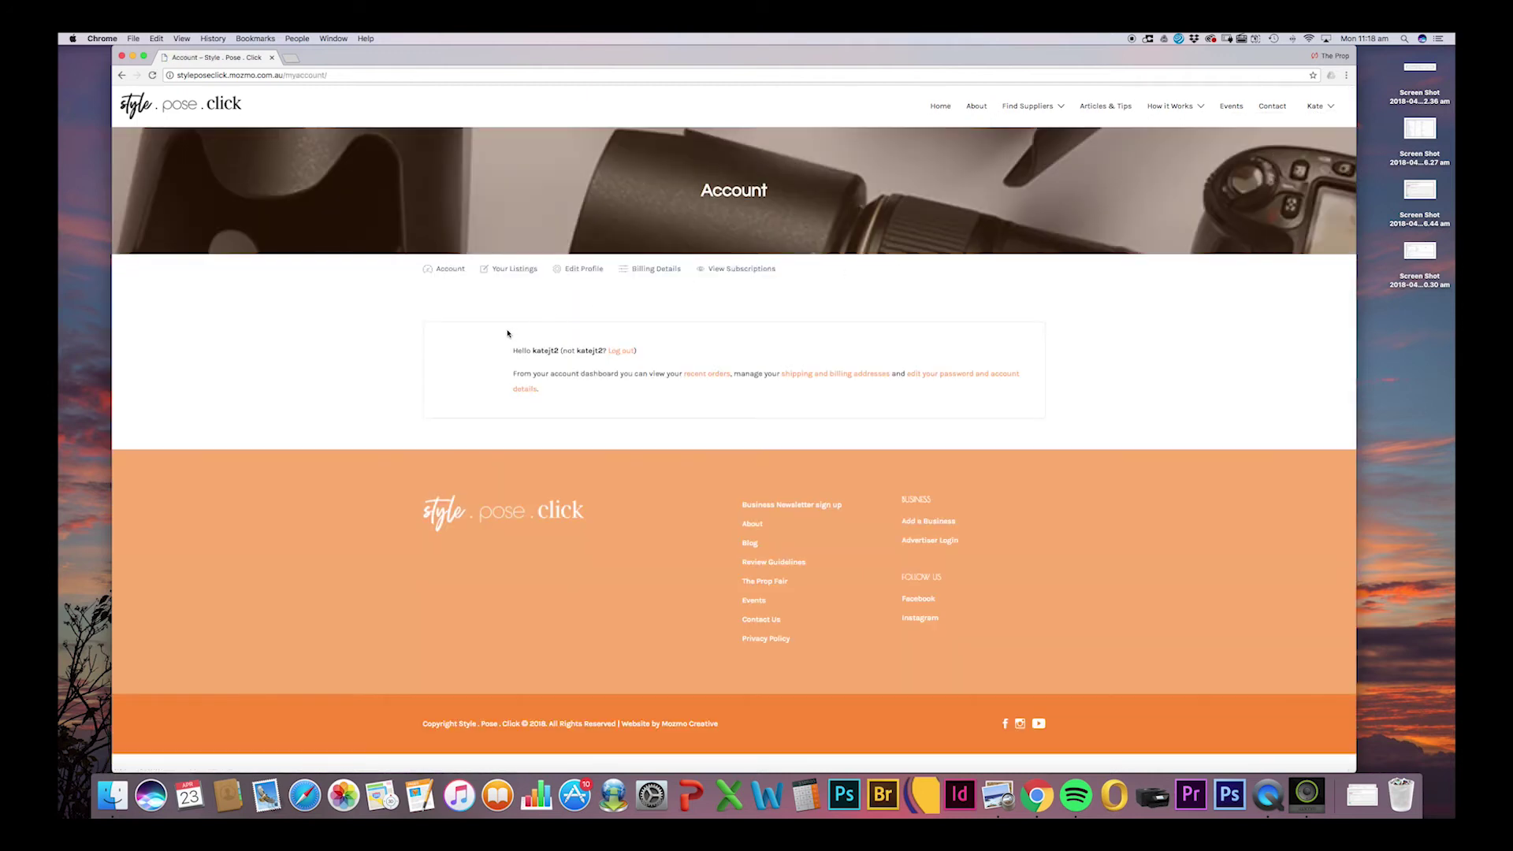
Go from View Subscriptions to Your Listings, showing the Cameras Cameras Cameras listing.
left_click(734, 270)
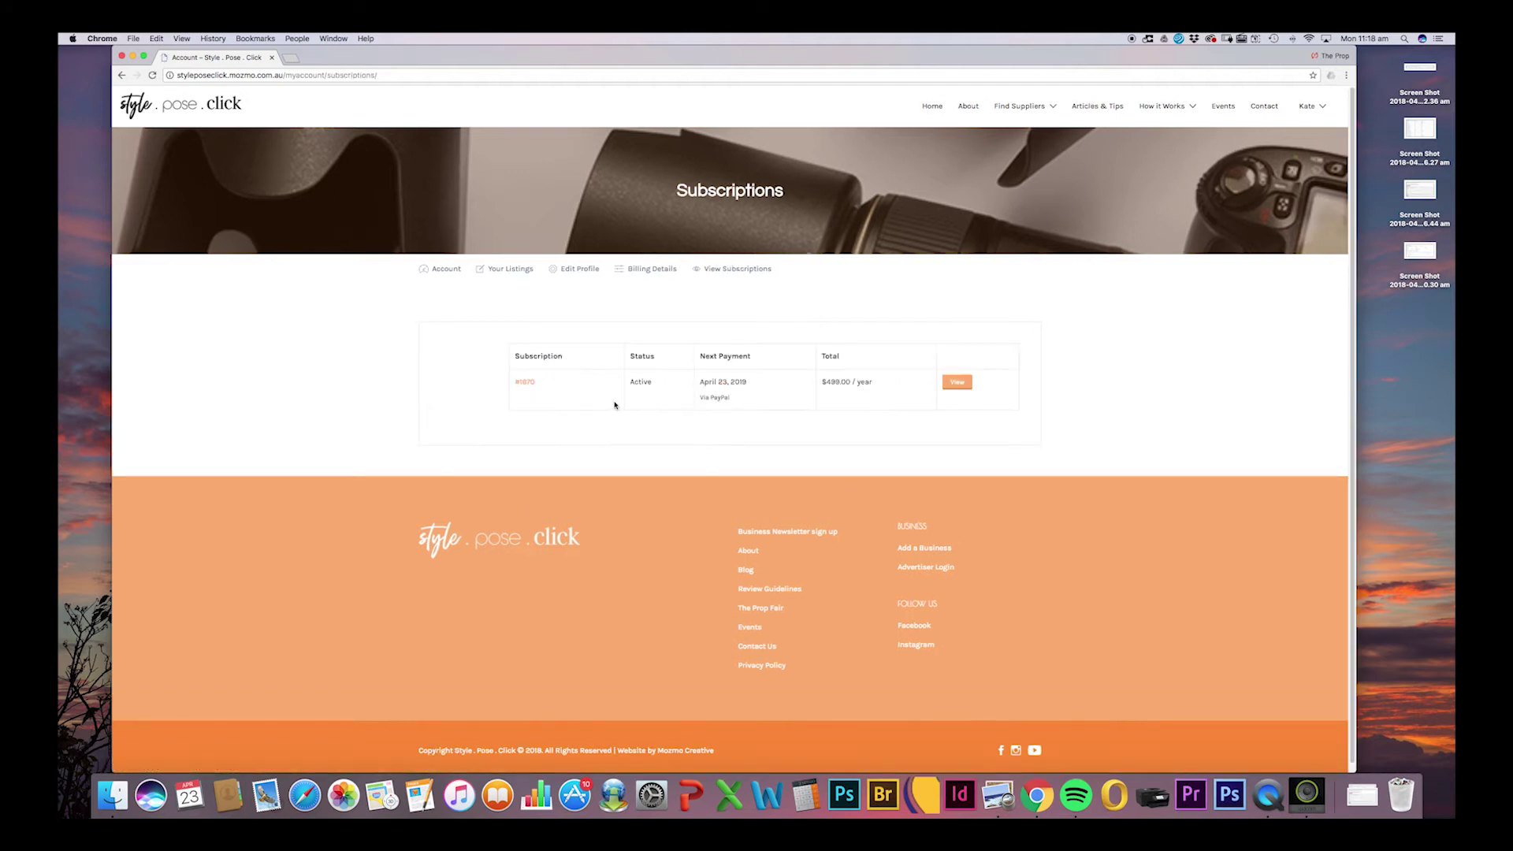
left_click(511, 271)
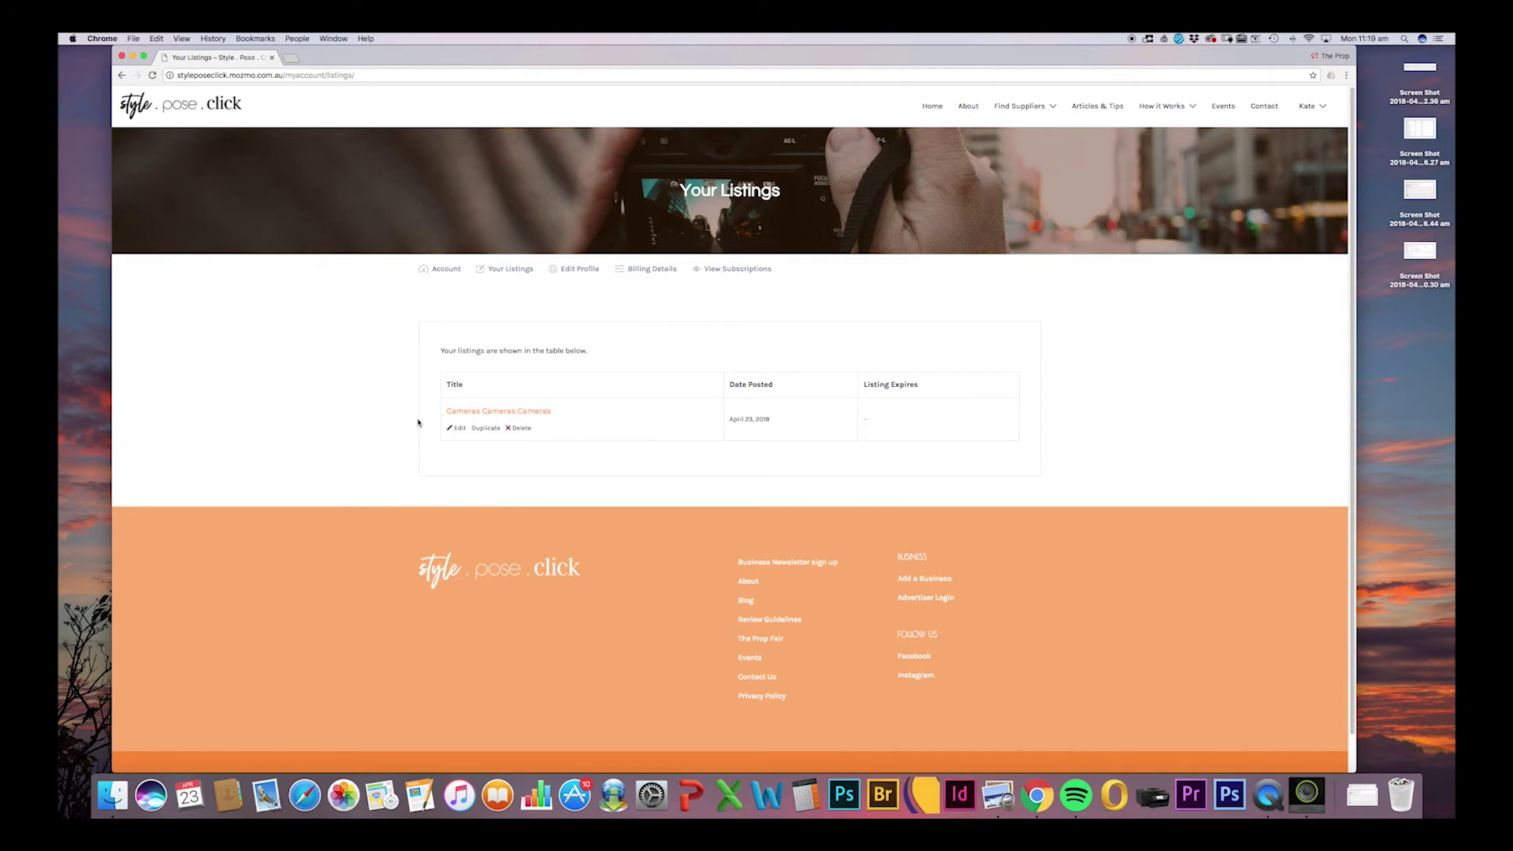
Edit the listing and add the Camera Servicing & Repairs and Computer Equipment & Printers categories.
left_click(458, 429)
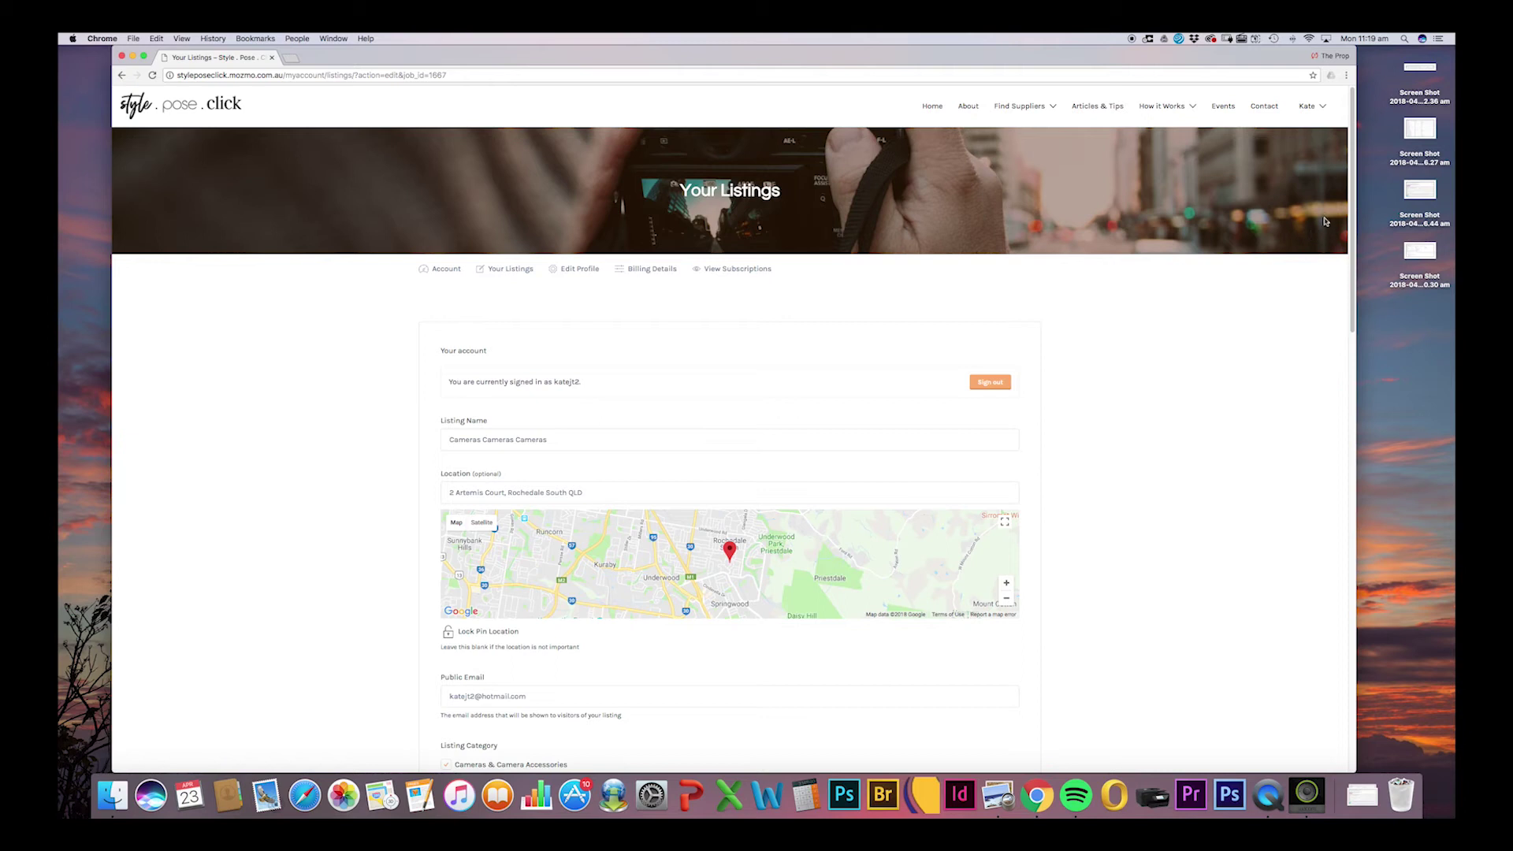
left_click_drag(1352, 211, 1325, 325)
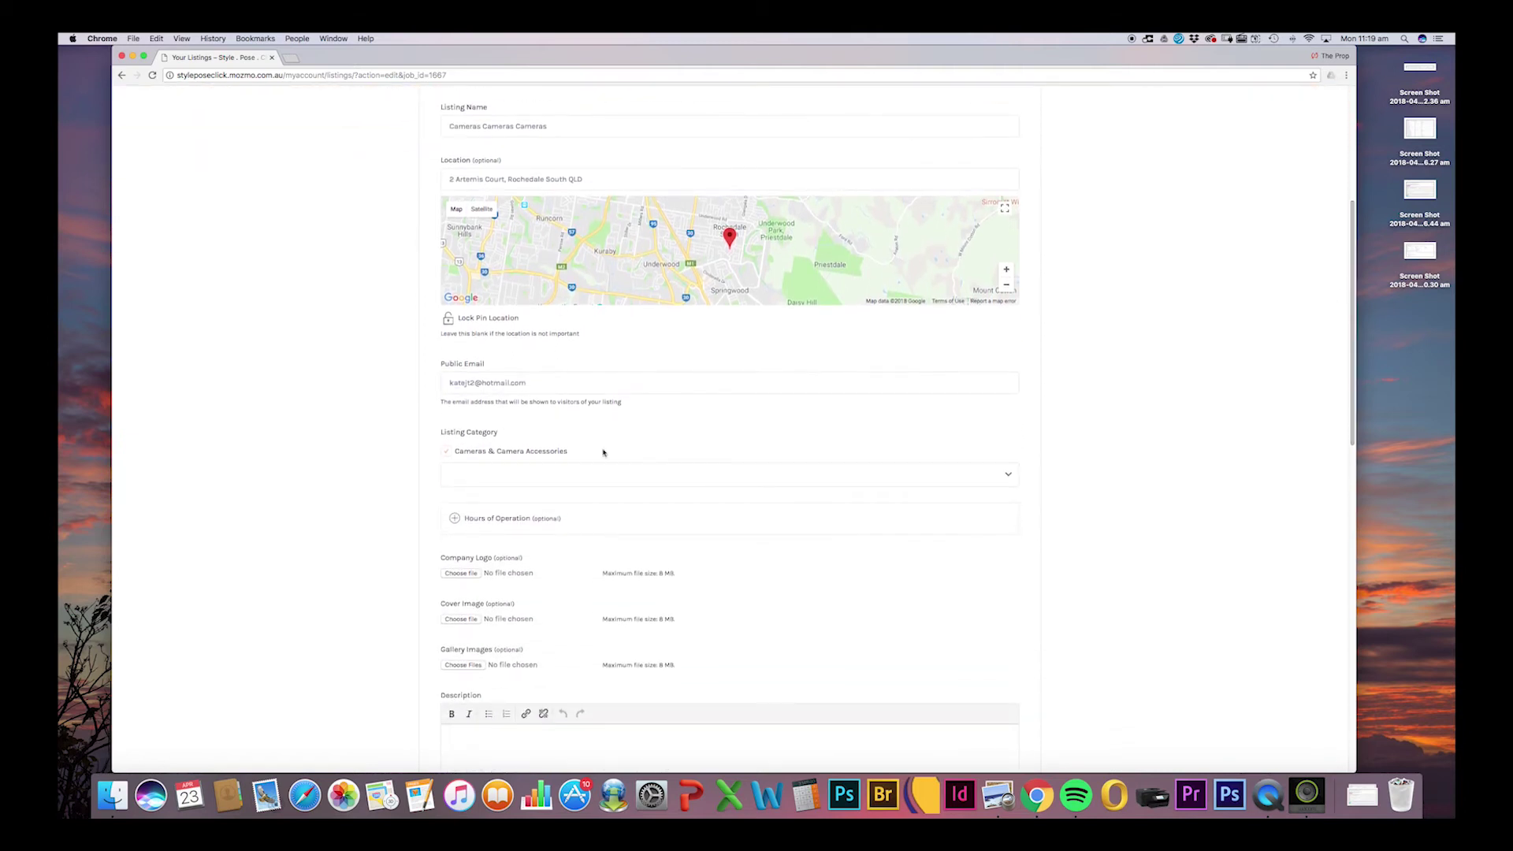
scroll(1352, 343, "down", 4)
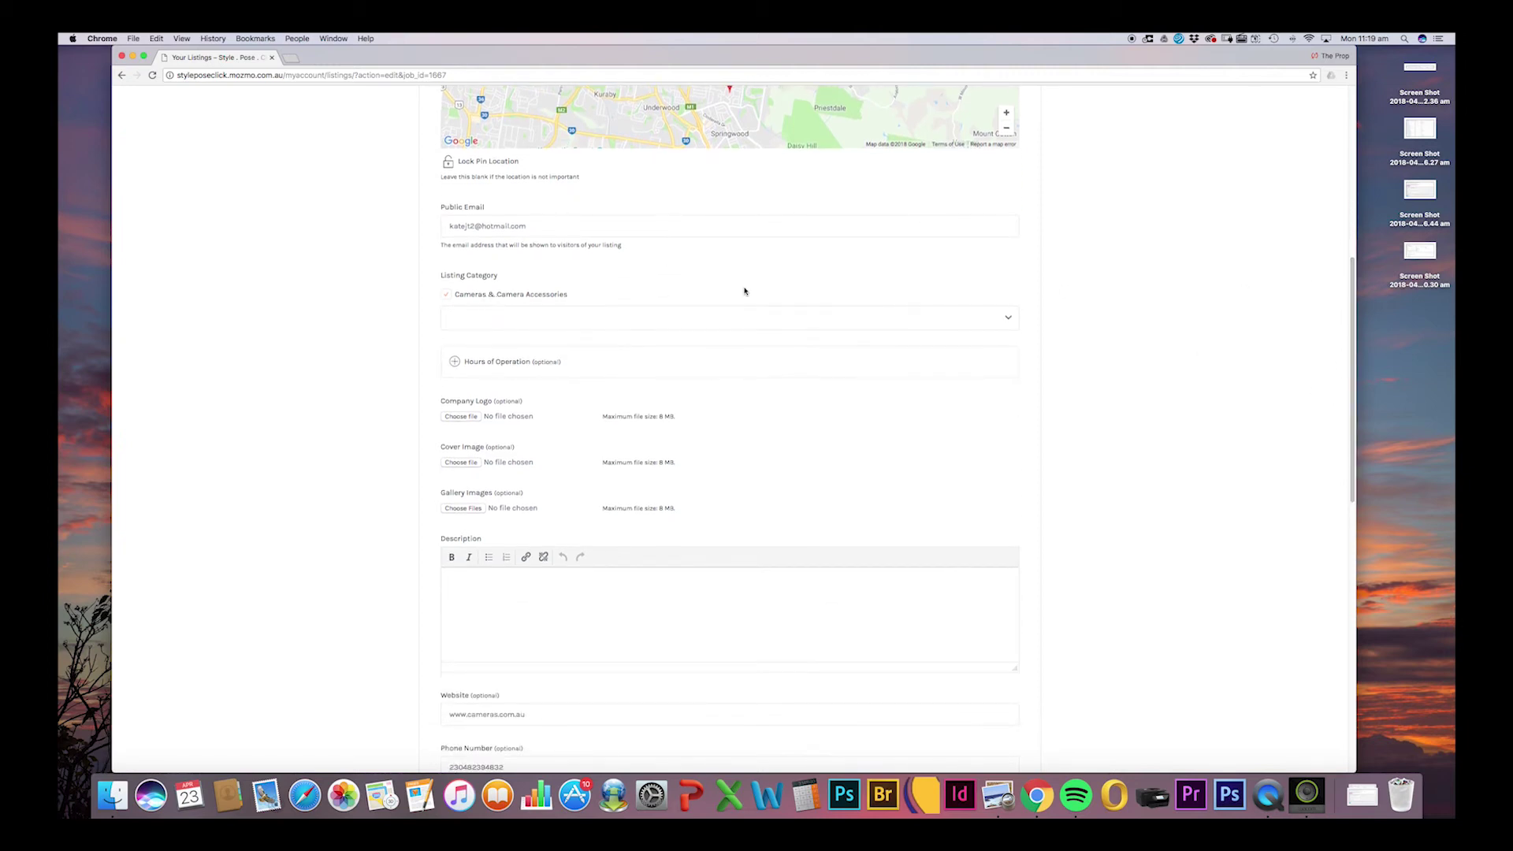
left_click(1010, 319)
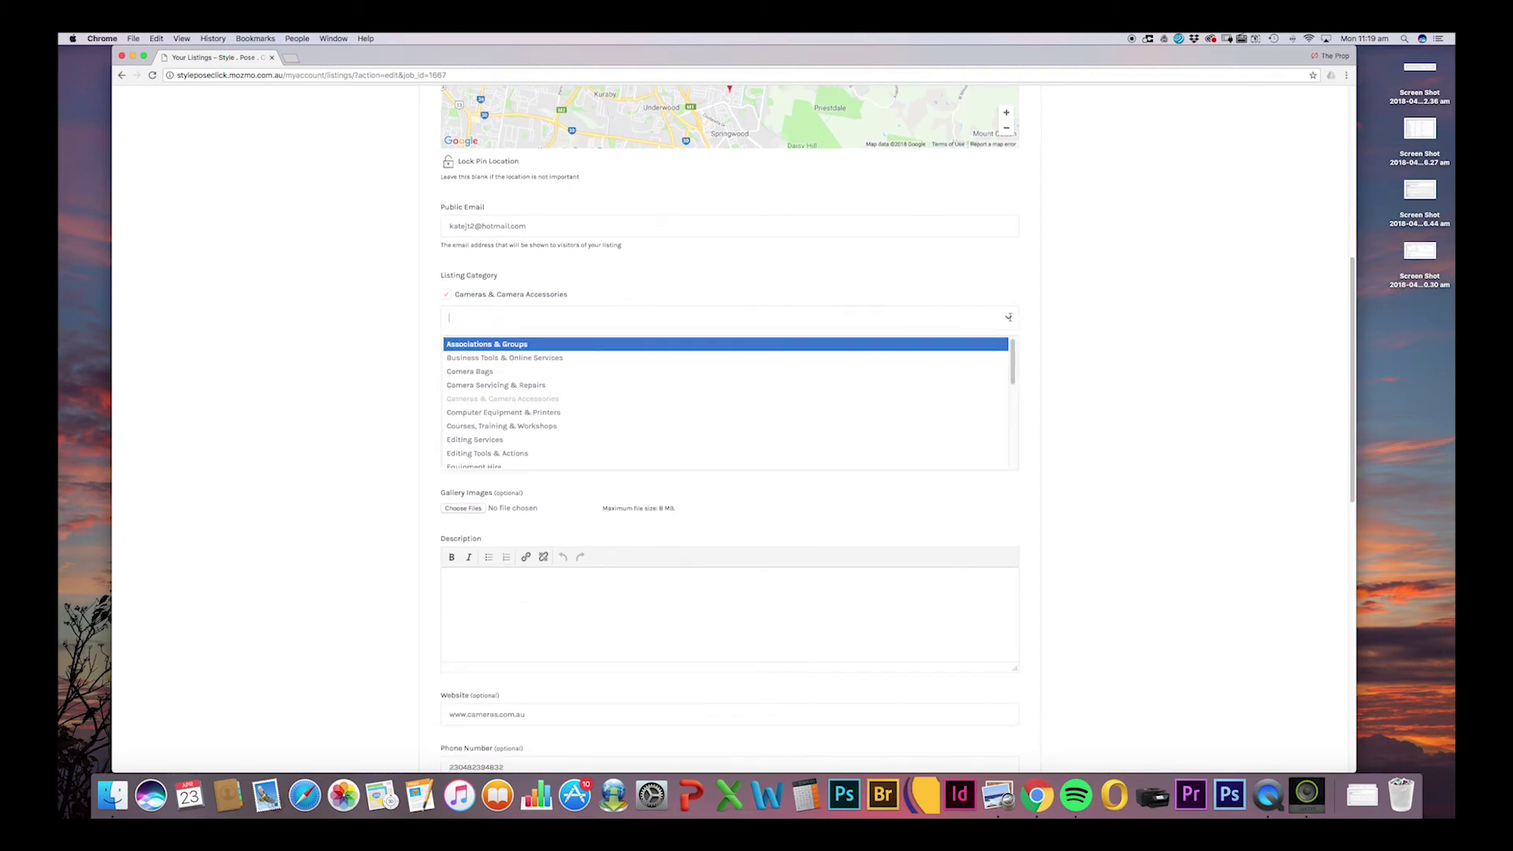
left_click(530, 385)
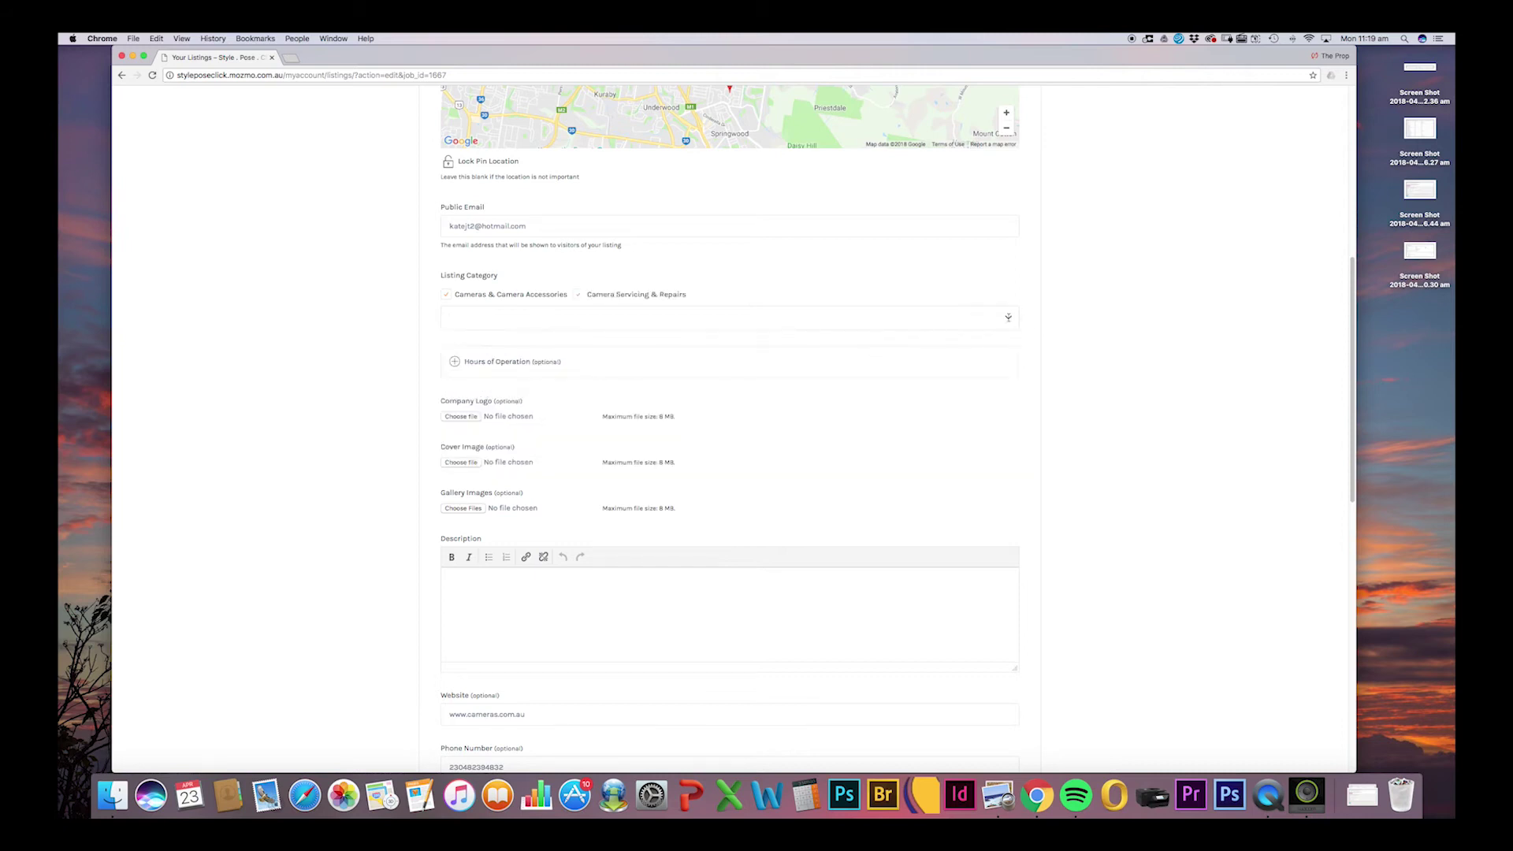
left_click(1008, 318)
left_click(556, 410)
Set Monday hours to 1:00–1:30 am and Tuesday hours to 1:00–2:00 am.
left_click(455, 363)
left_click(736, 418)
left_click(701, 463)
left_click(862, 423)
left_click(865, 488)
left_click(749, 452)
left_click(702, 507)
left_click(875, 453)
left_click(866, 534)
Set Wednesday hours to 1:30 am–1:00 am and Thursday hours to 2:00 pm–2:00 pm.
left_click(749, 485)
left_click(704, 554)
left_click(879, 485)
left_click(865, 542)
left_click(733, 518)
scroll(710, 567, "down", 5)
left_click(704, 549)
left_click(867, 518)
scroll(891, 550, "down", 5)
left_click(891, 556)
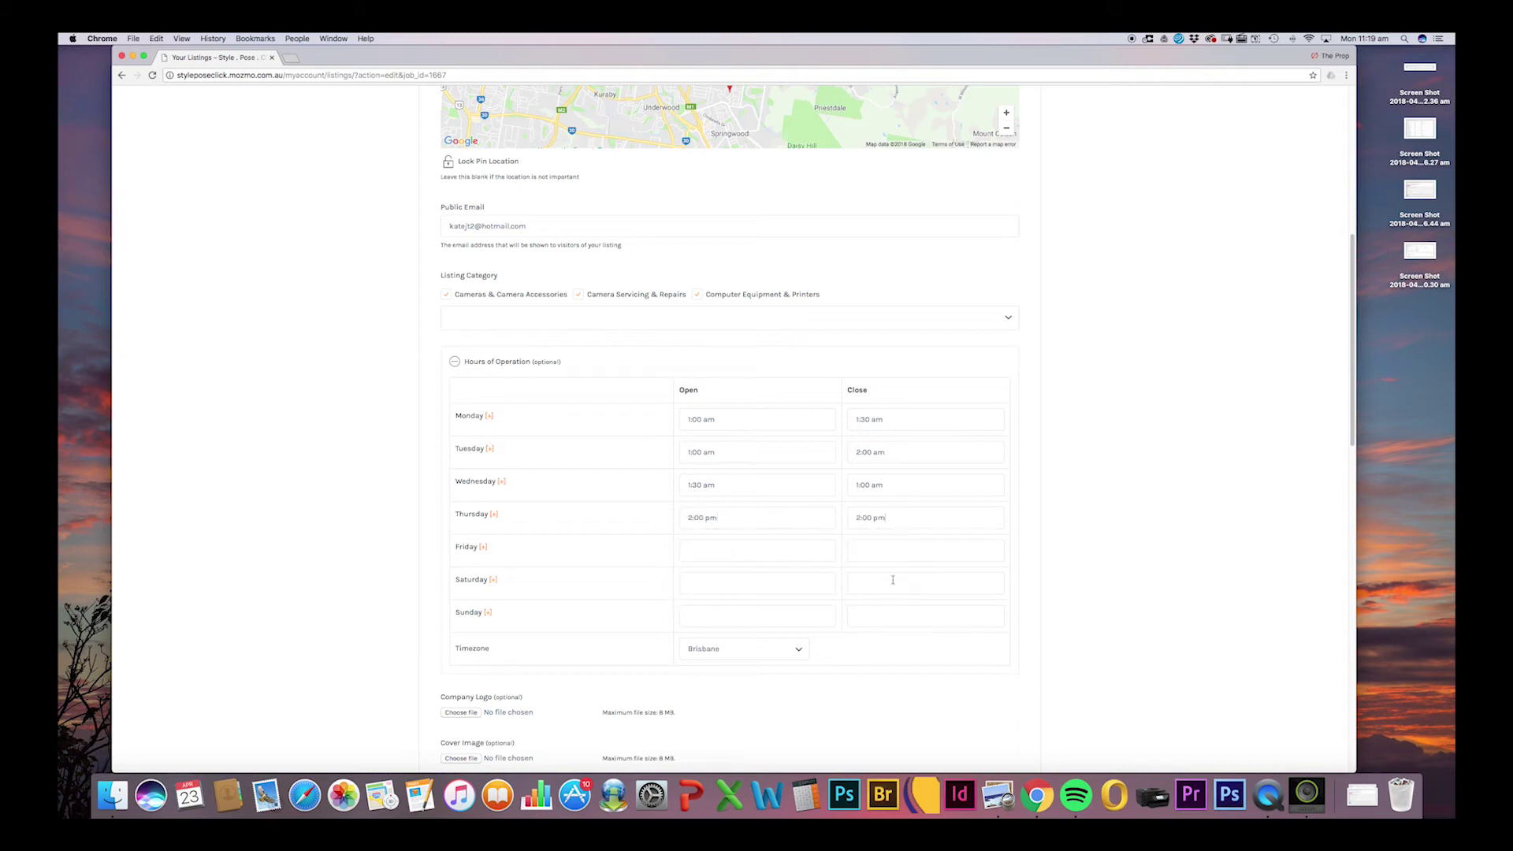
scroll(1301, 394, "down", 5)
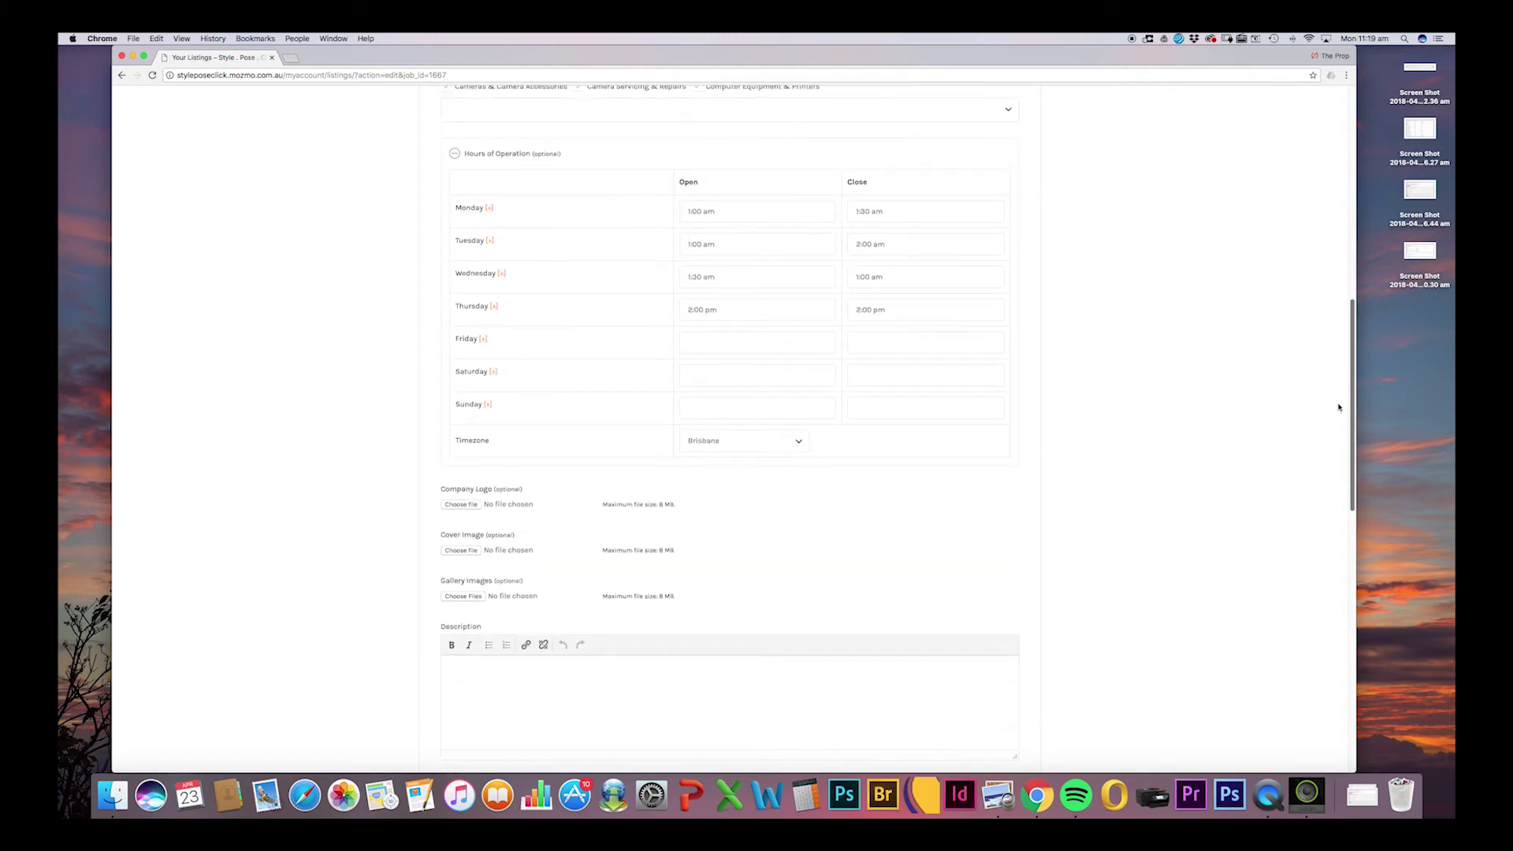
left_click(461, 321)
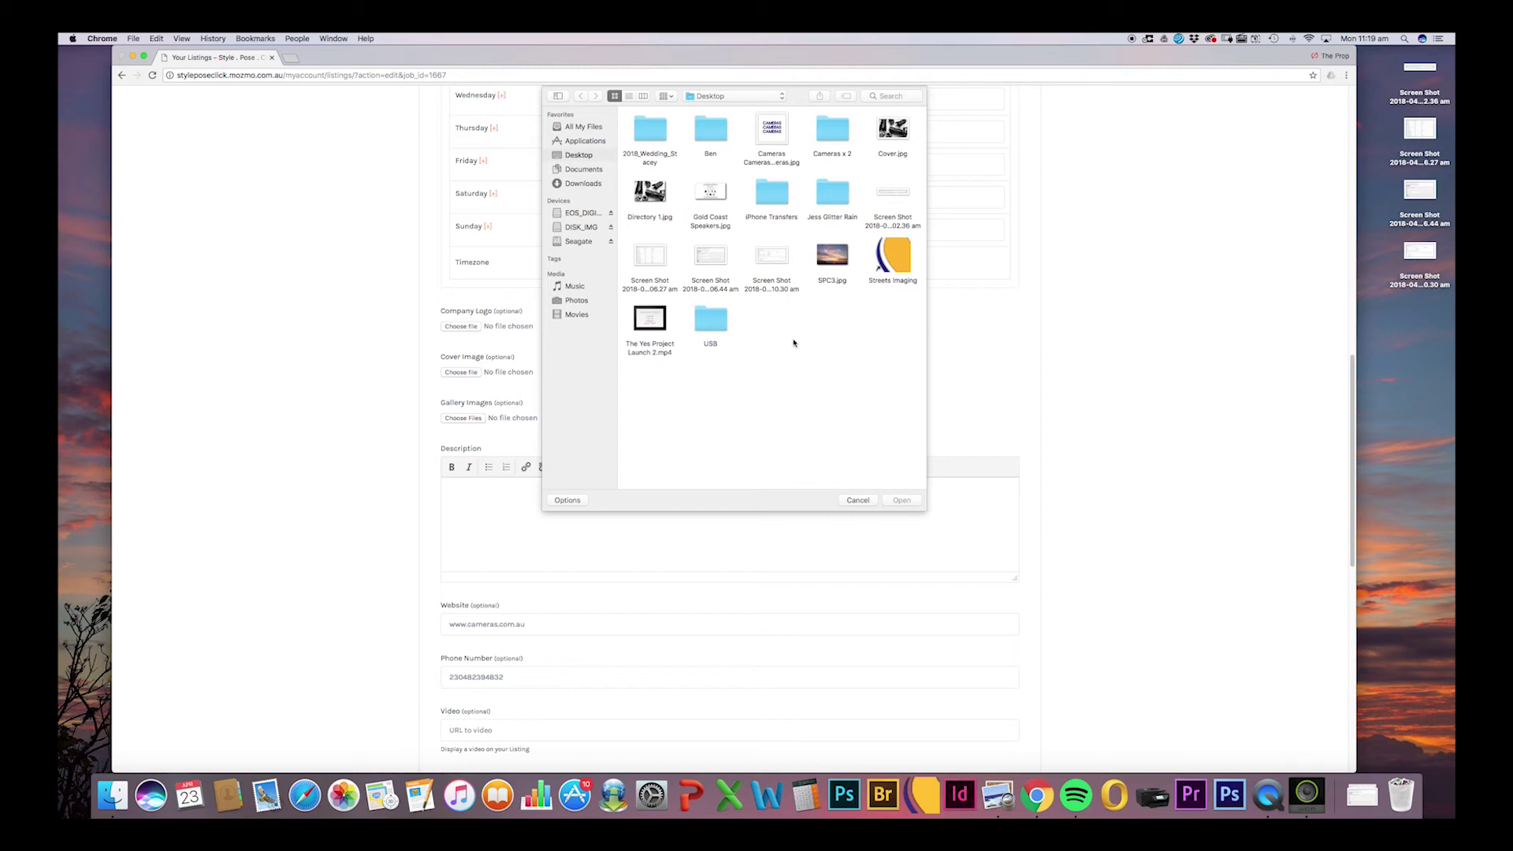
Upload Directory 1.jpg from the Desktop as the company logo, then pick a cover image file.
double_click(650, 192)
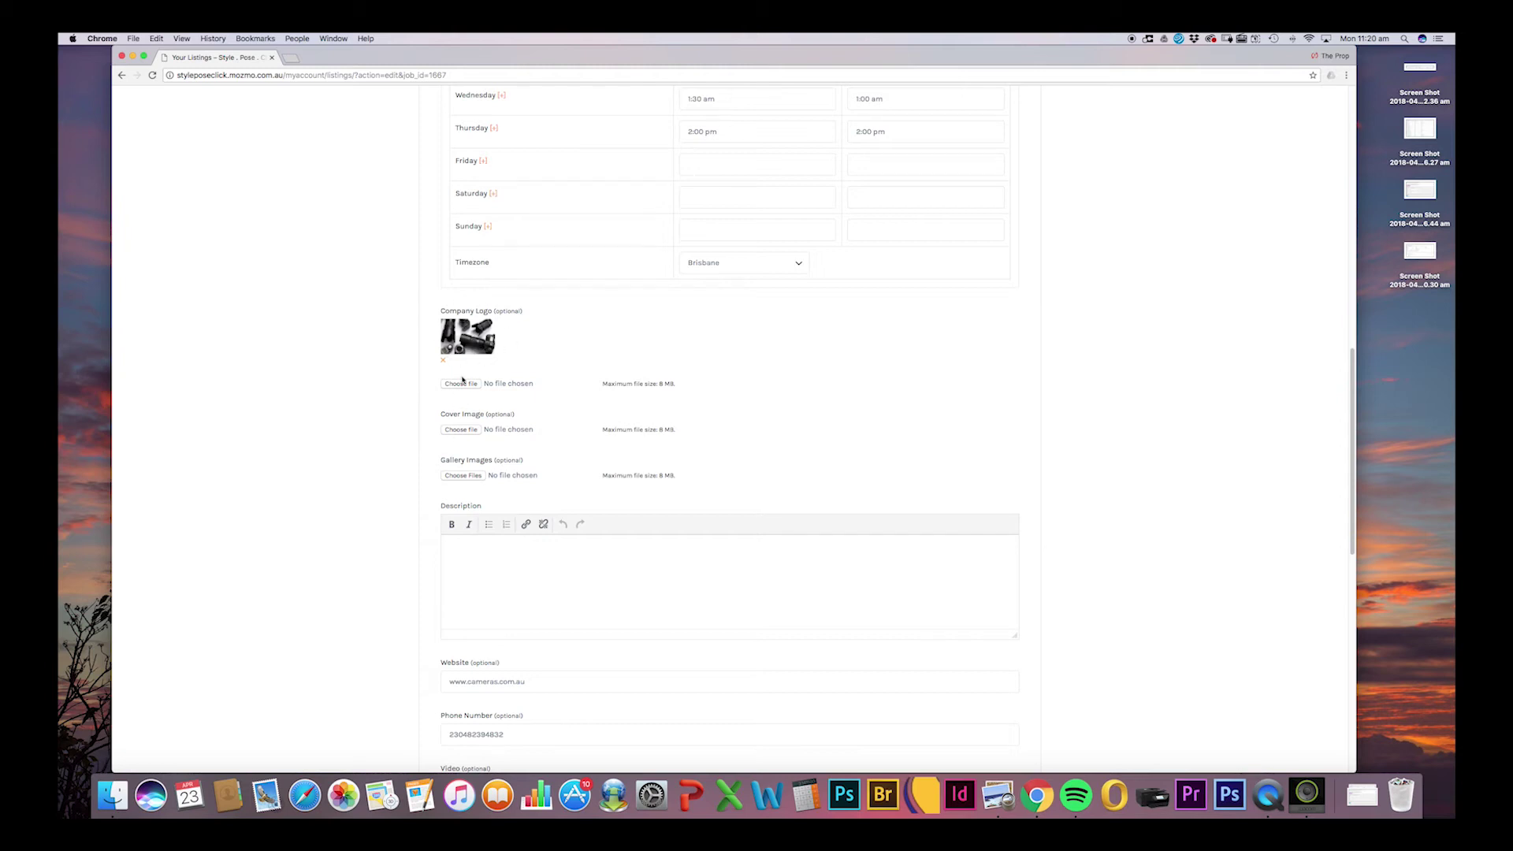
left_click(469, 431)
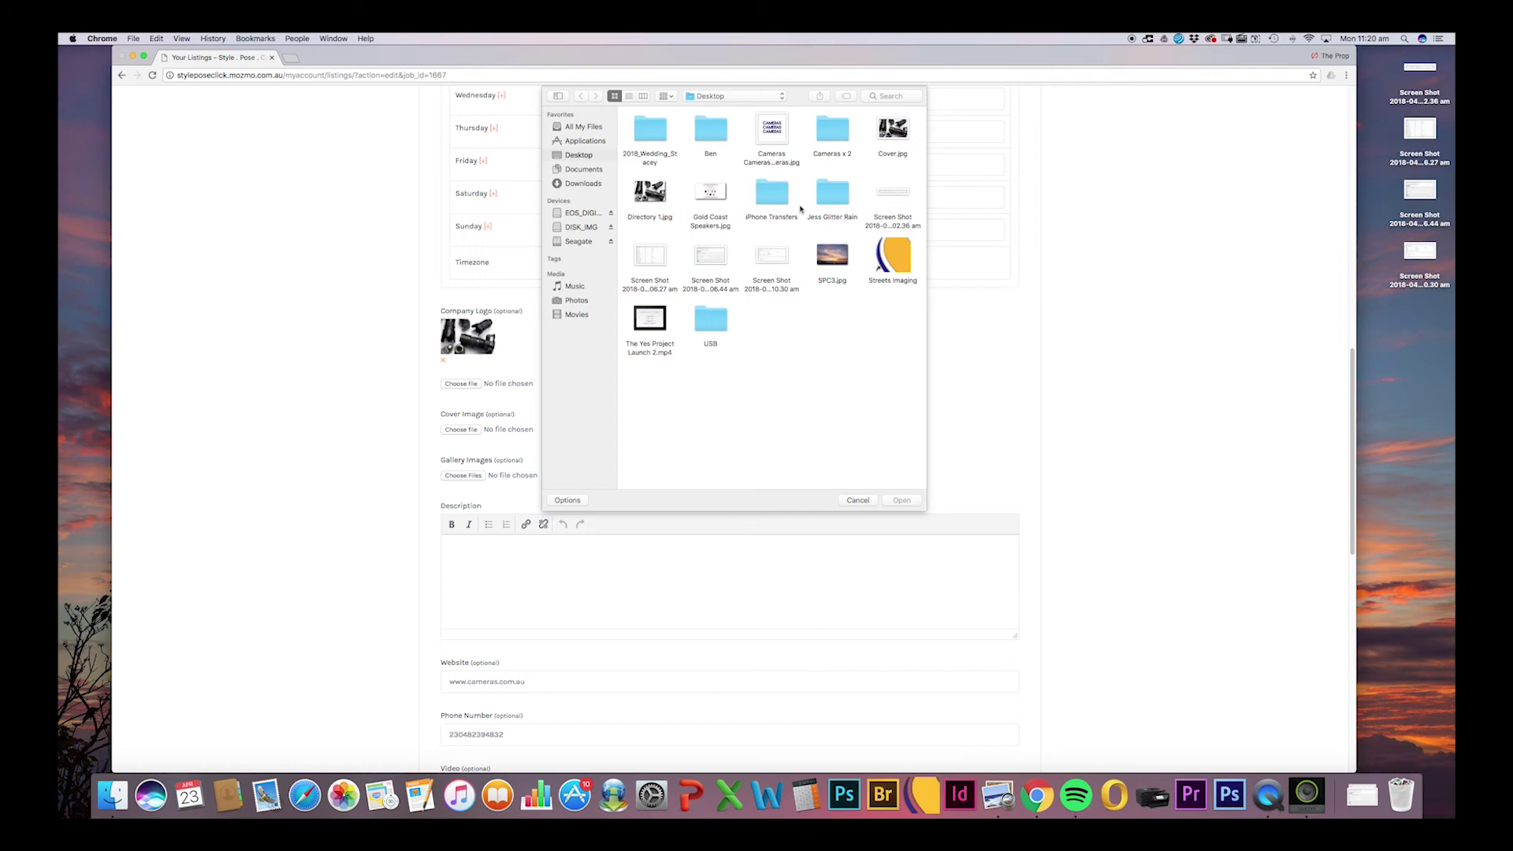
Look through the Ben folder, then upload Camera Bags from Cameras x 2 as the cover image.
double_click(712, 137)
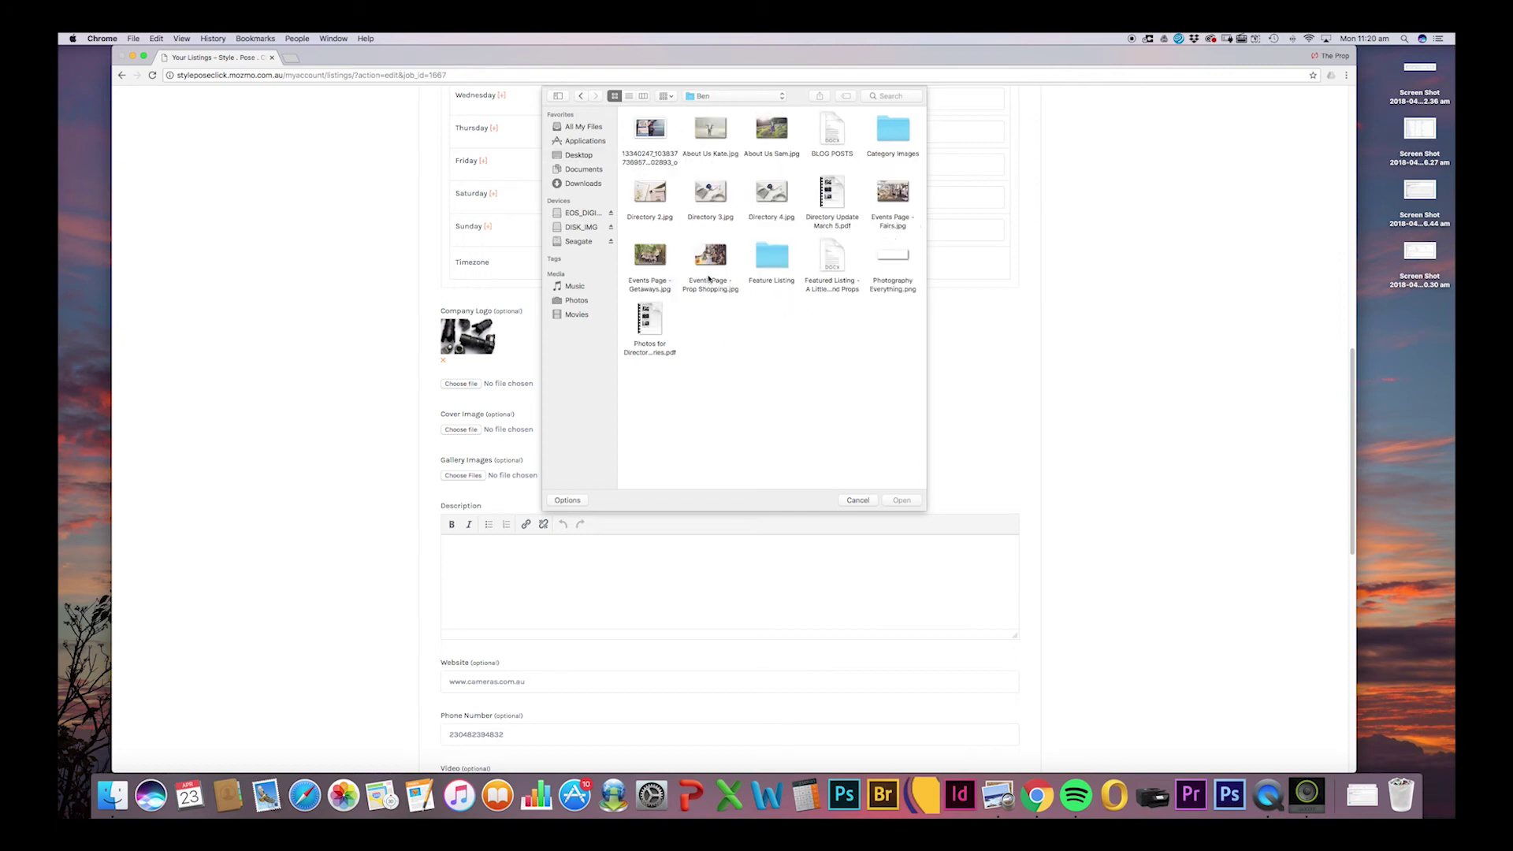
left_click(651, 132)
left_click(713, 263)
left_click(887, 148)
left_click(891, 134)
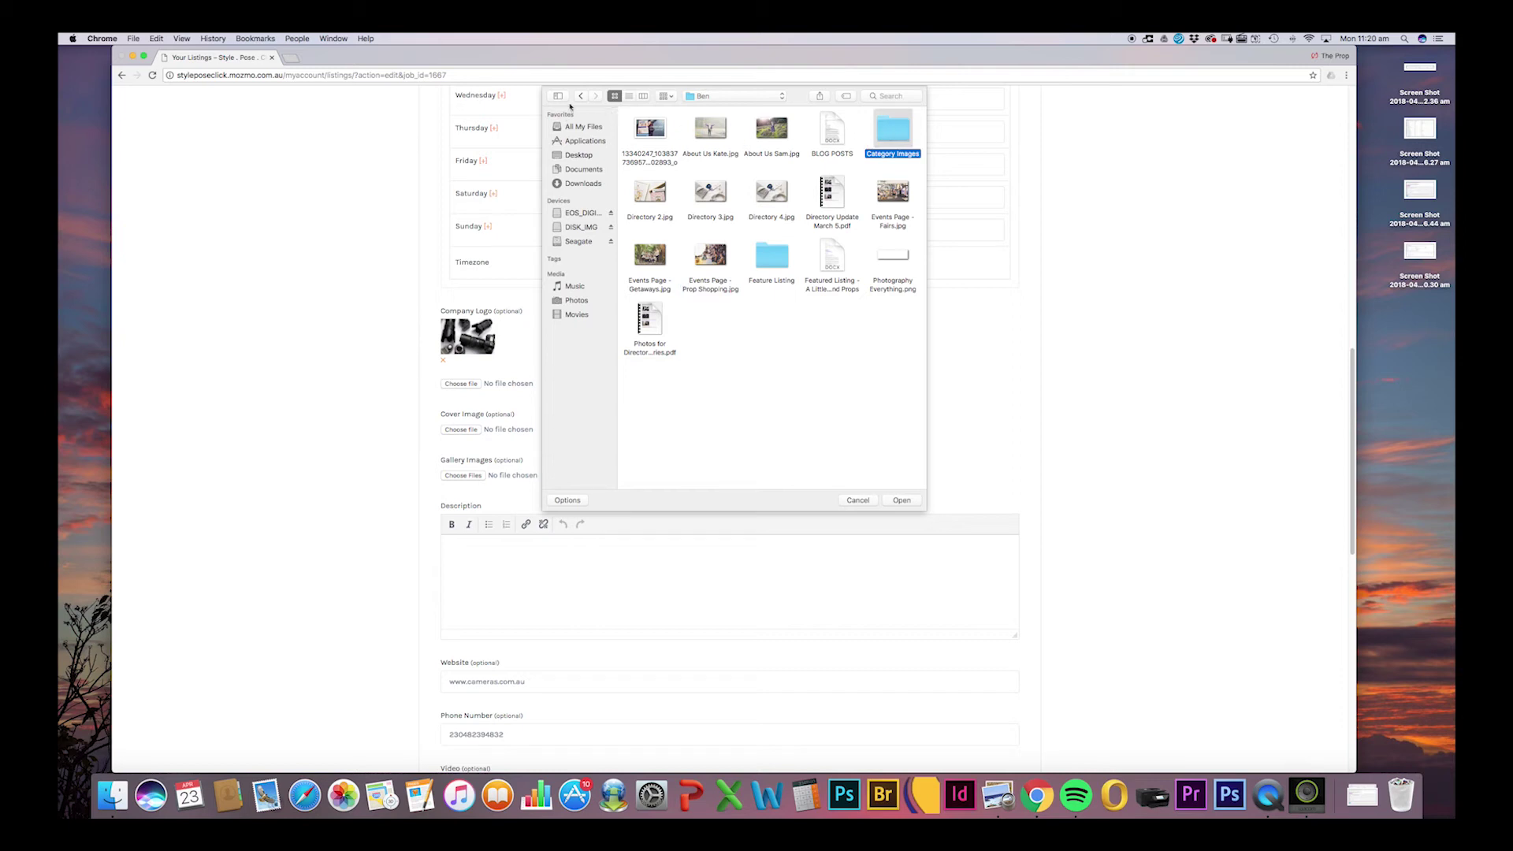
left_click(581, 96)
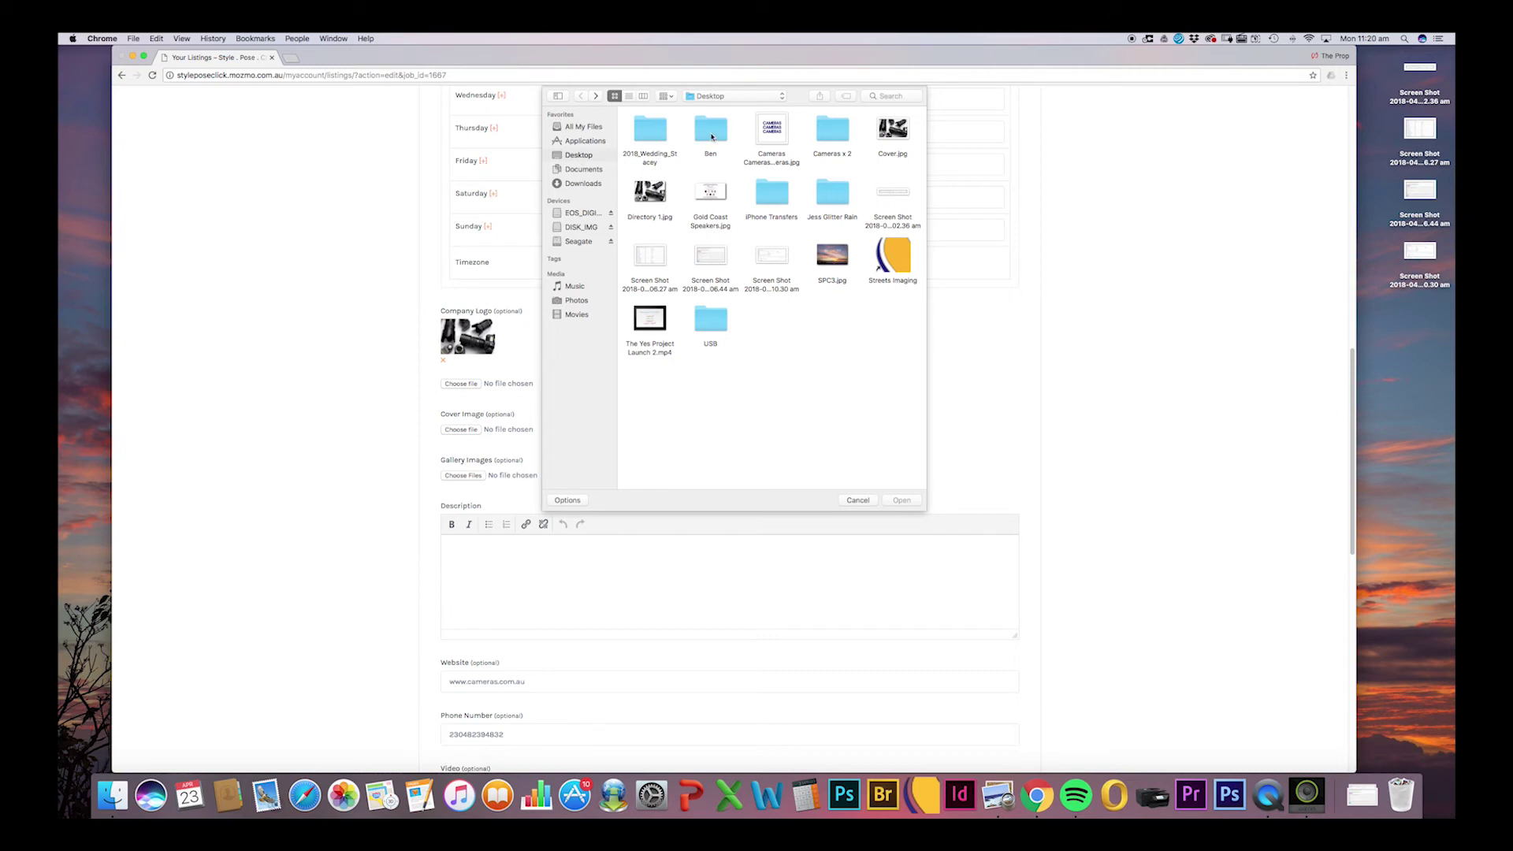
double_click(832, 129)
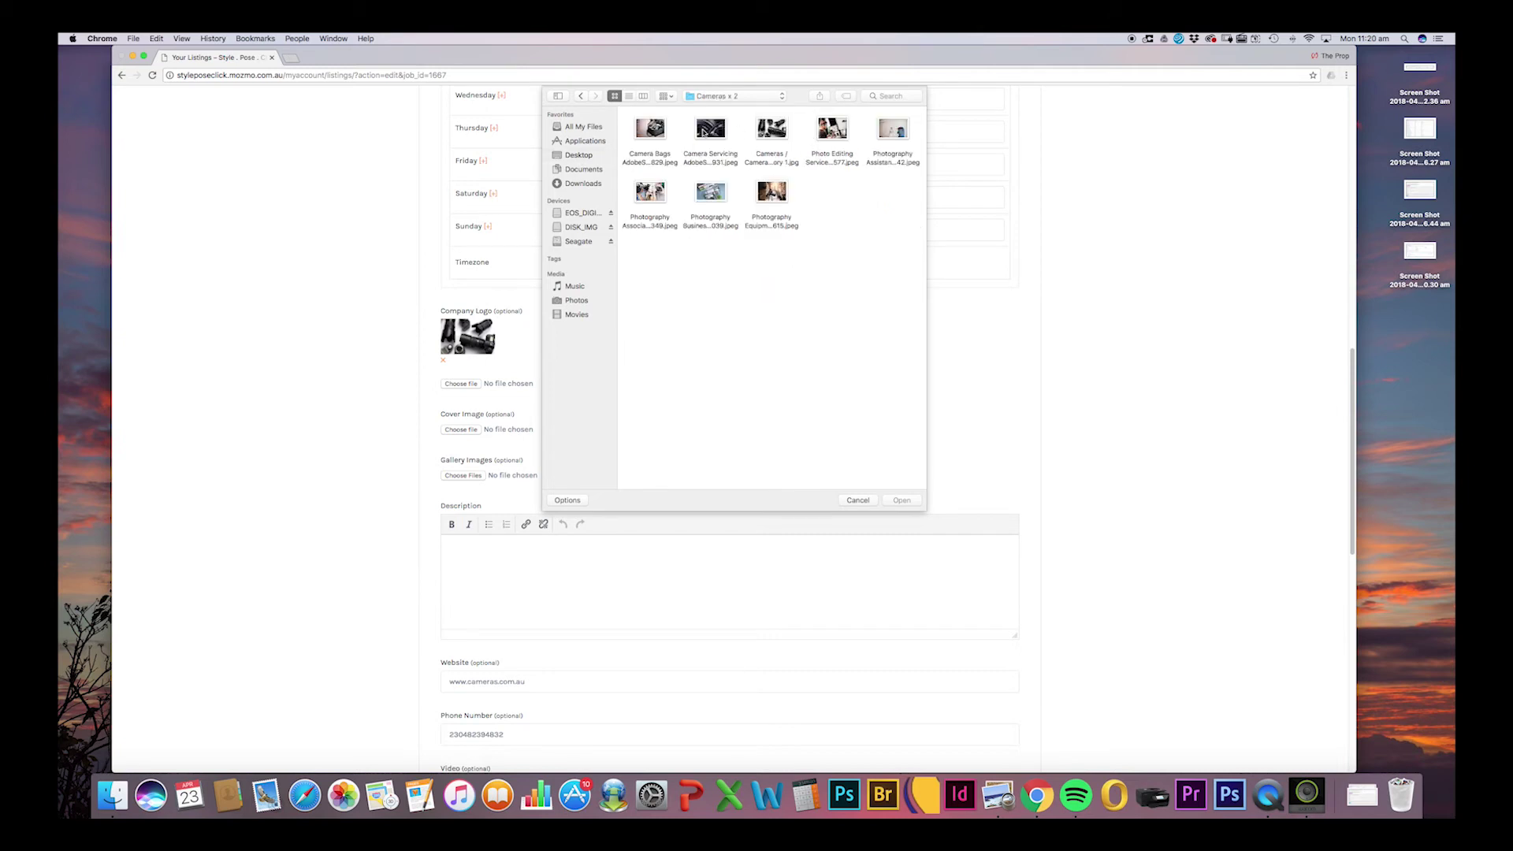
double_click(667, 134)
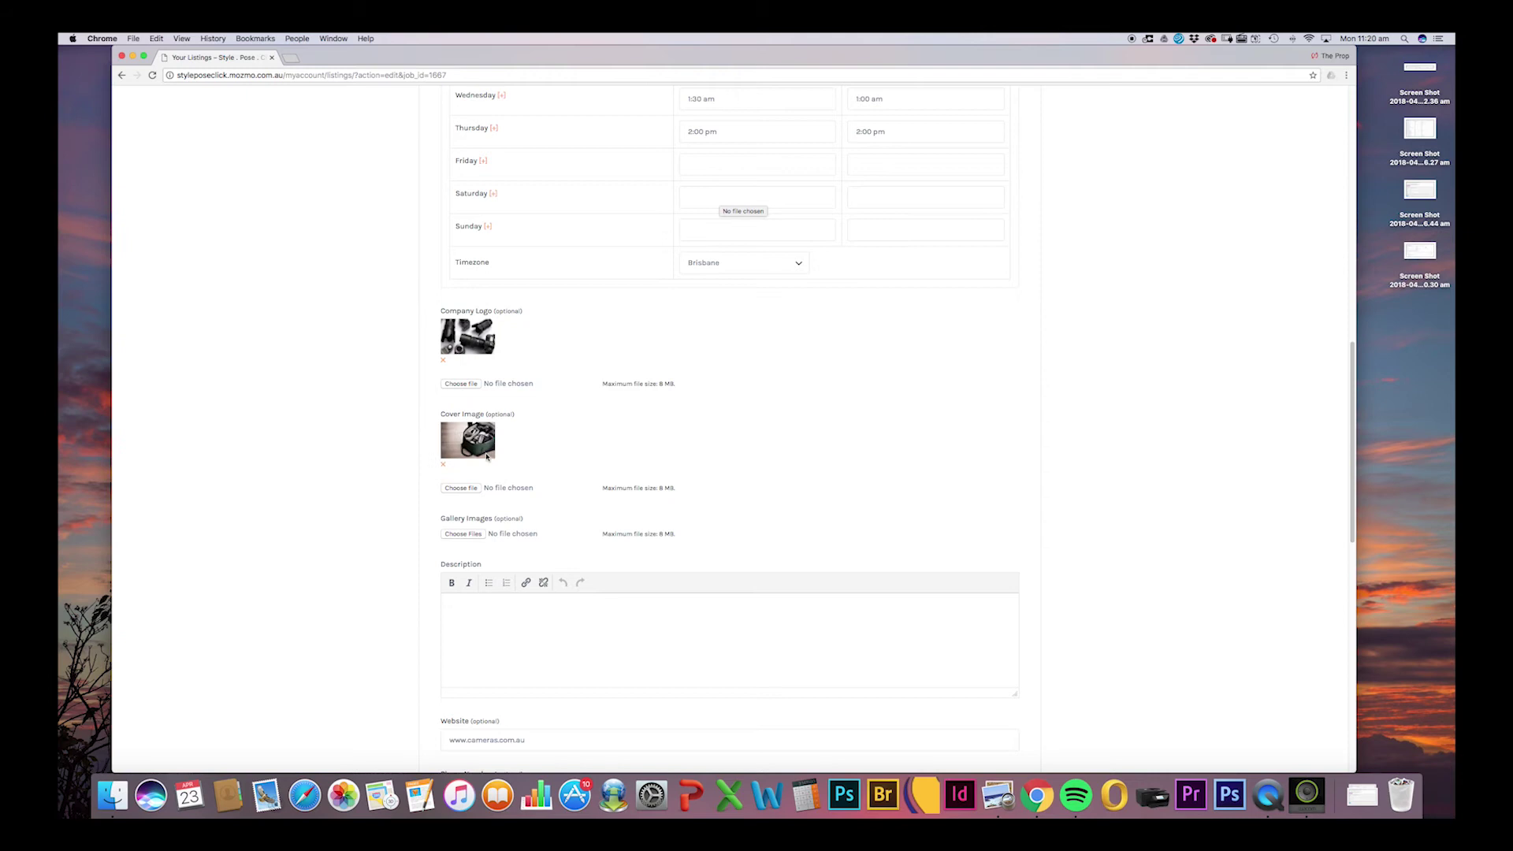
left_click(465, 534)
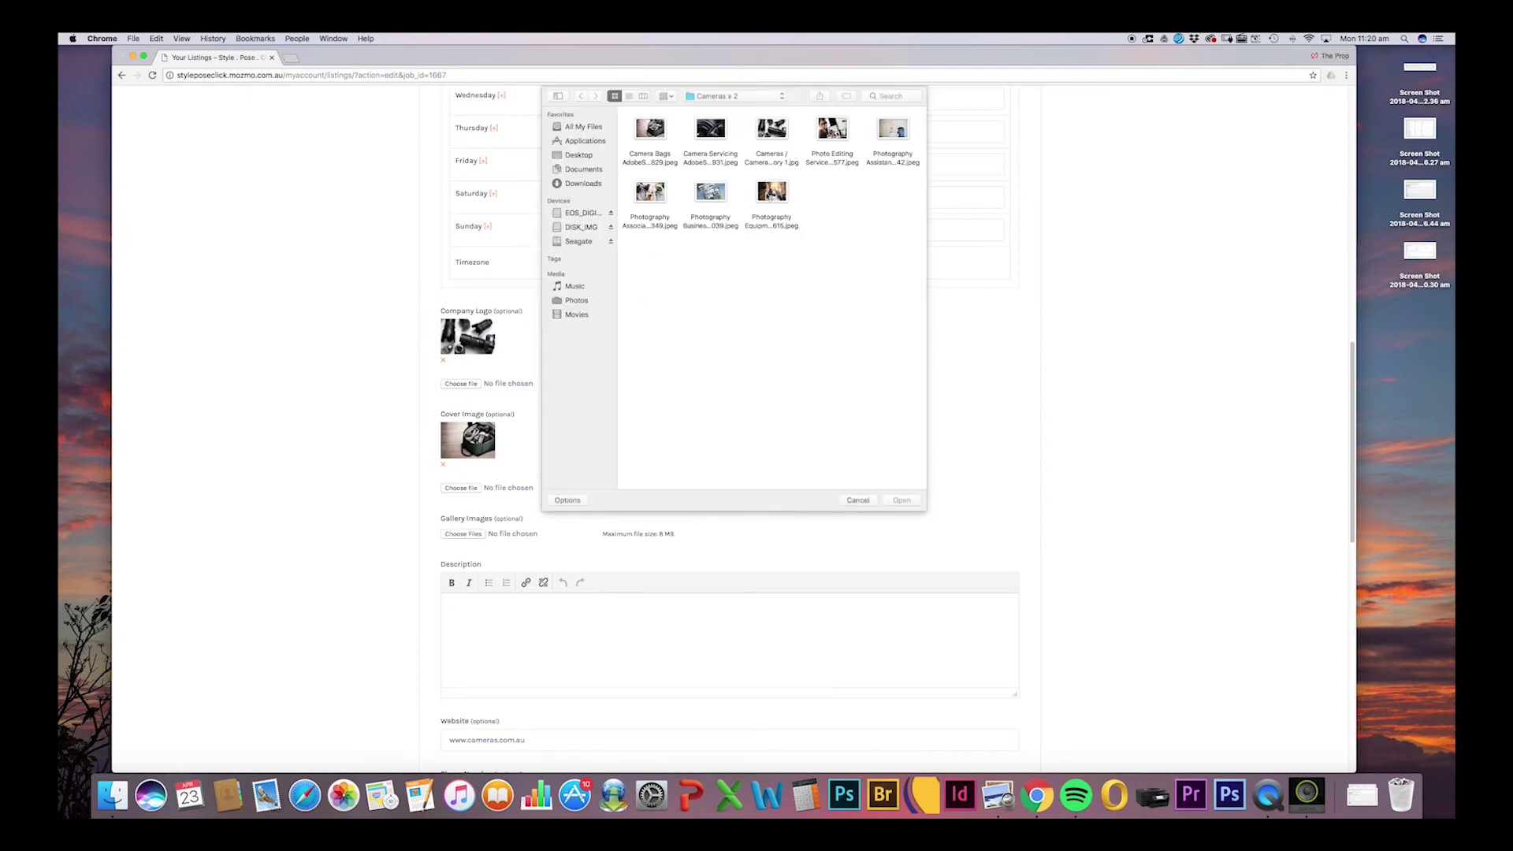
Select all eight images in Cameras x 2 and upload them as gallery images.
left_click_drag(914, 240, 629, 112)
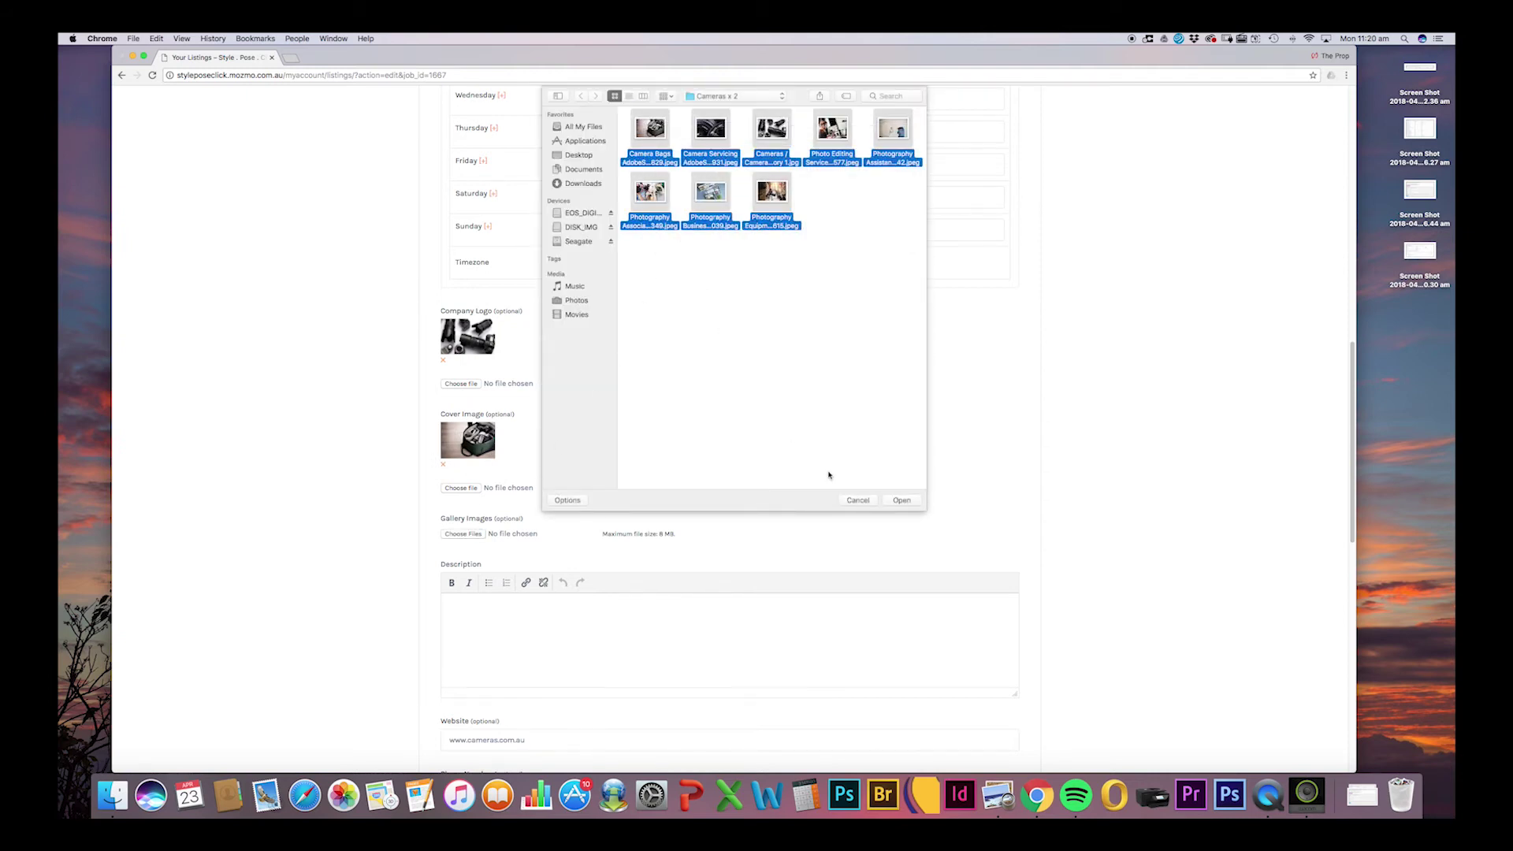
left_click(902, 502)
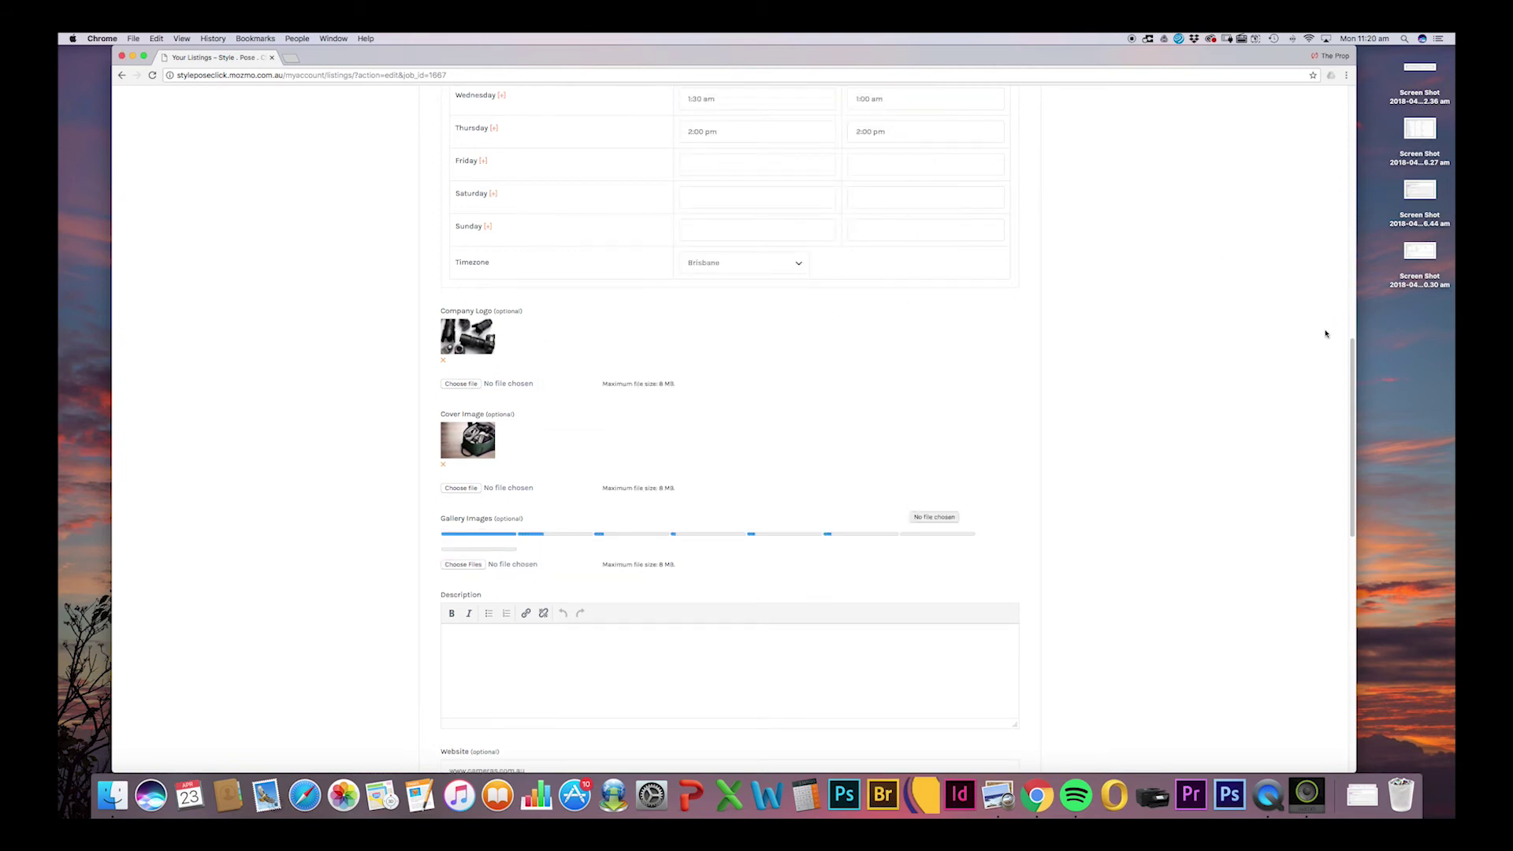
scroll(1320, 370, "down", 5)
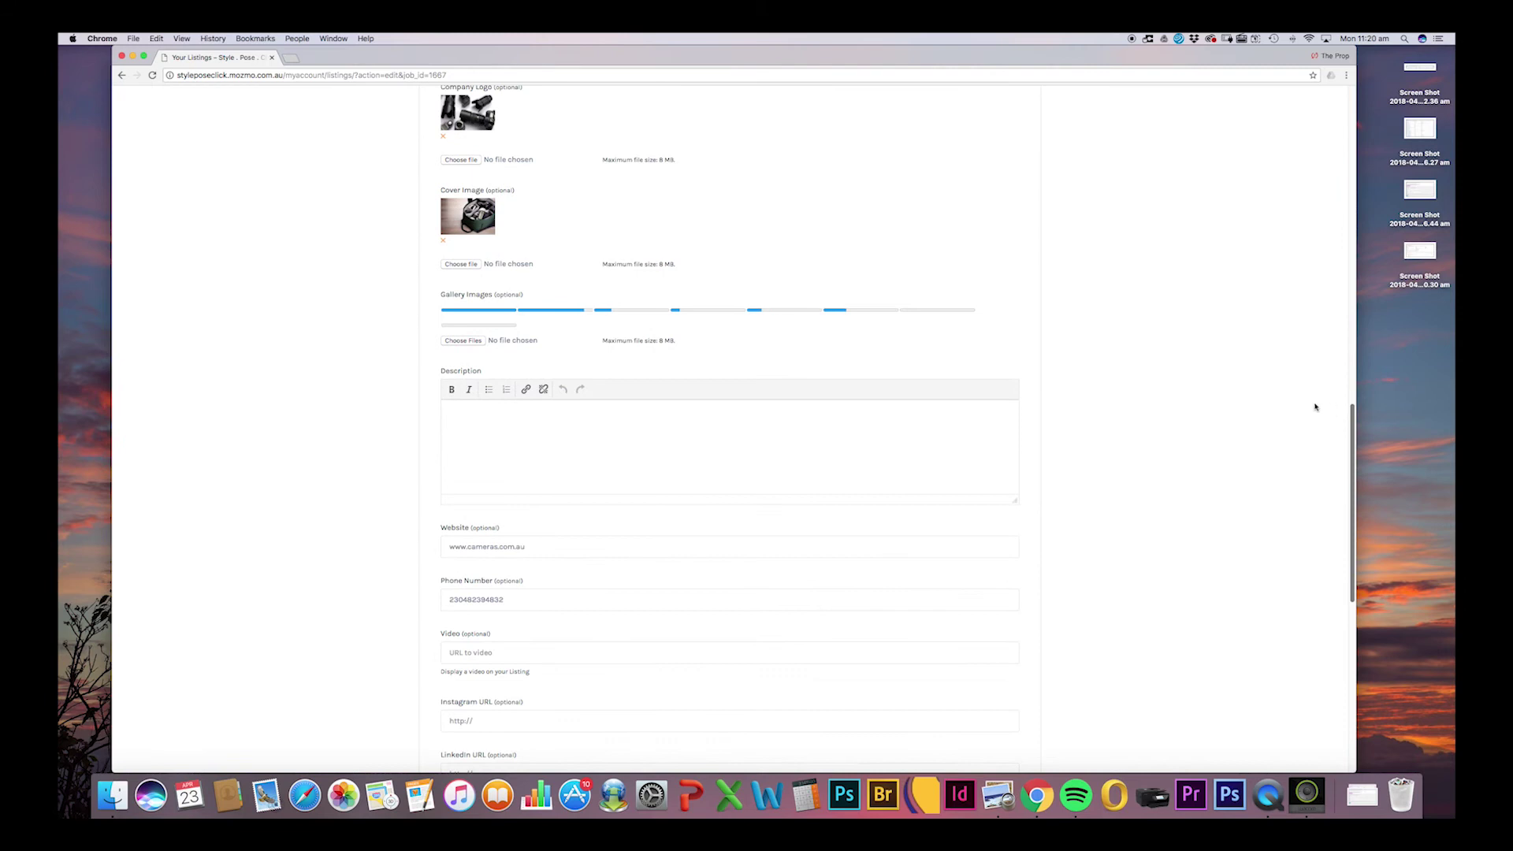
left_click(635, 441)
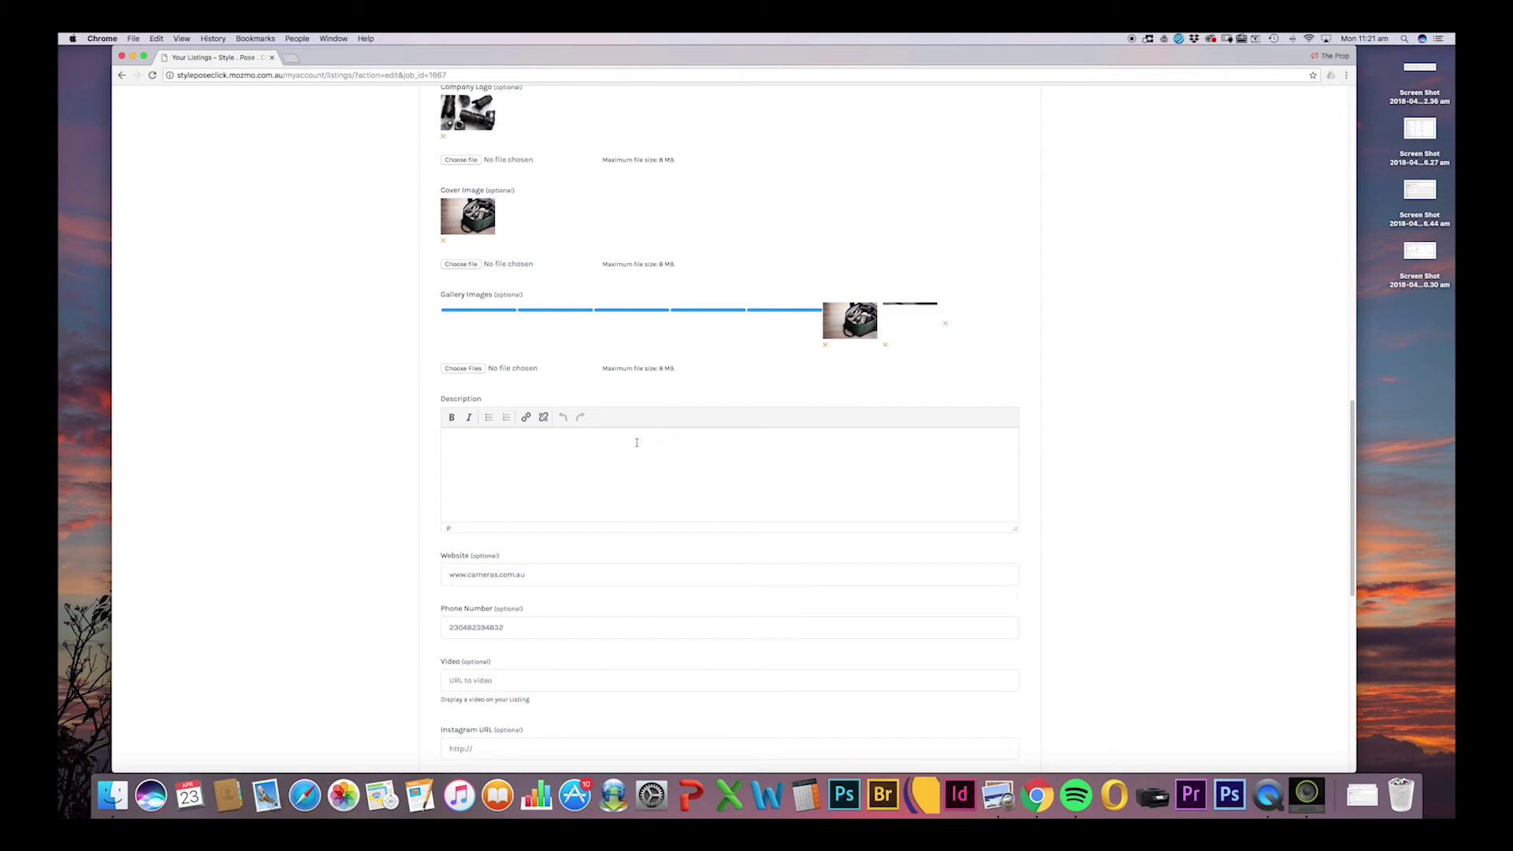
Write the description 'We sell cameras. We sell canon, nikkon, sigma.', fixing typos along the way.
type("canon")
key("BackSpace")
key("BackSpace")
key("BackSpace")
key("BackSpace")
key("BackSpace")
type("We sell camears. We")
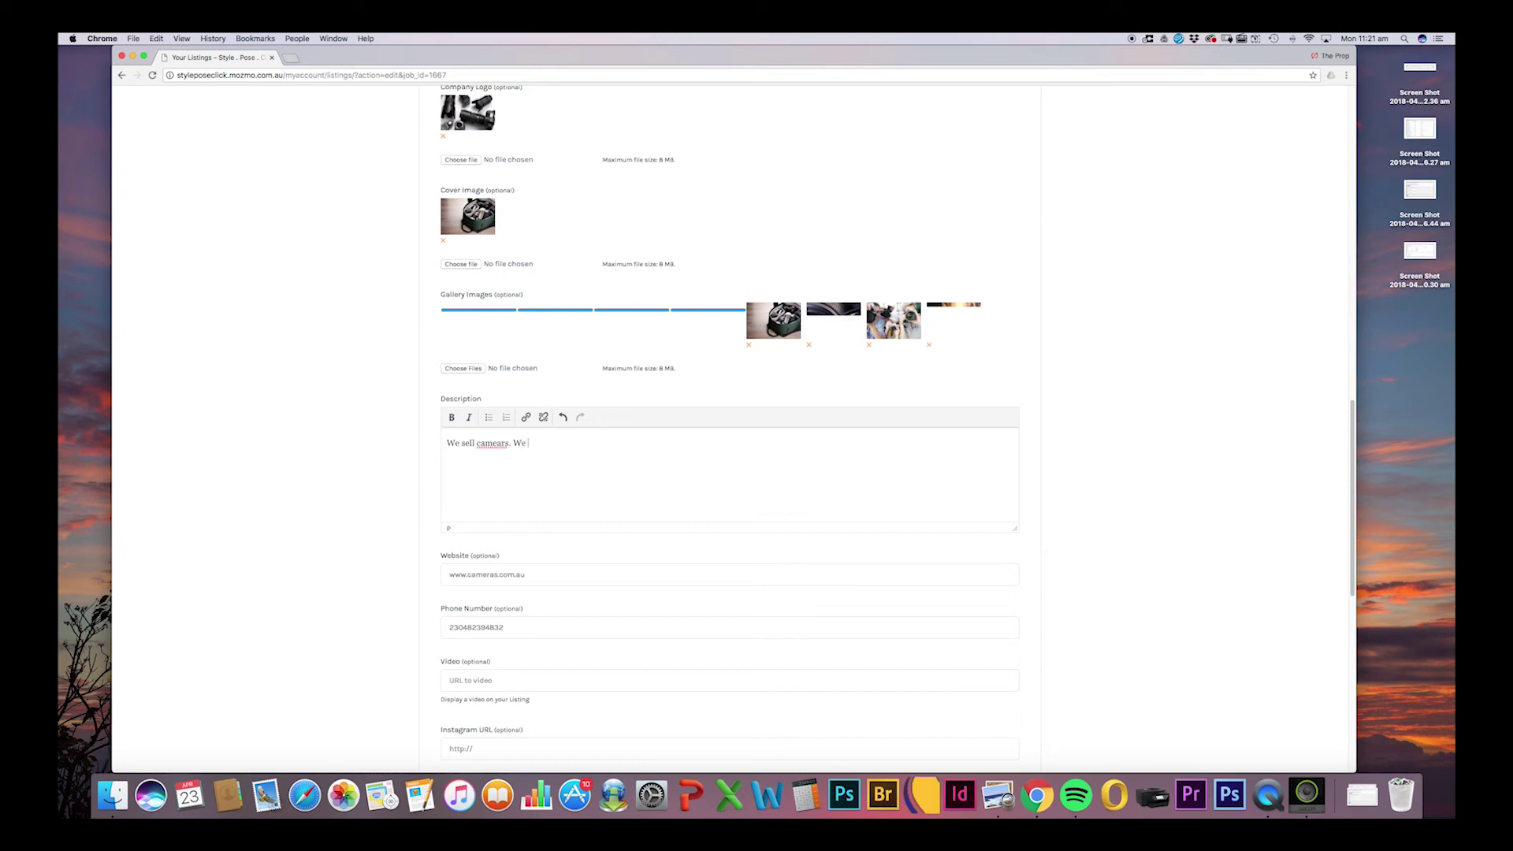
key("BackSpace")
key("BackSpace")
key("BackSpace")
key("BackSpace")
key("BackSpace")
key("BackSpace")
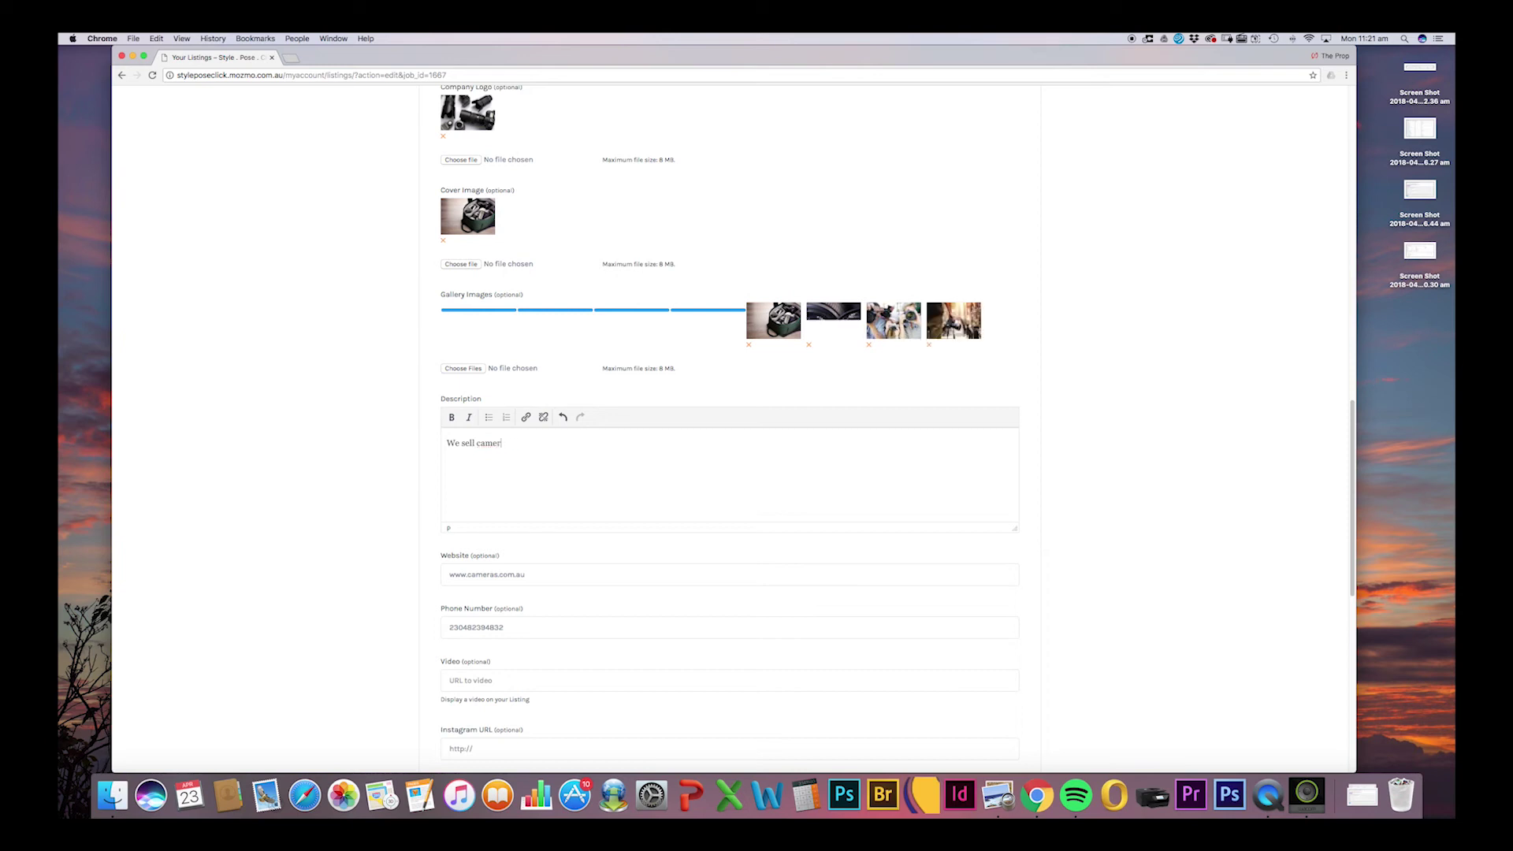
type("ras. We sell canon, nikkon, sigma.")
Add a second line 'We are located in Rochesale South in Brisbane' and scroll down the form.
key("Return")
type("We ")
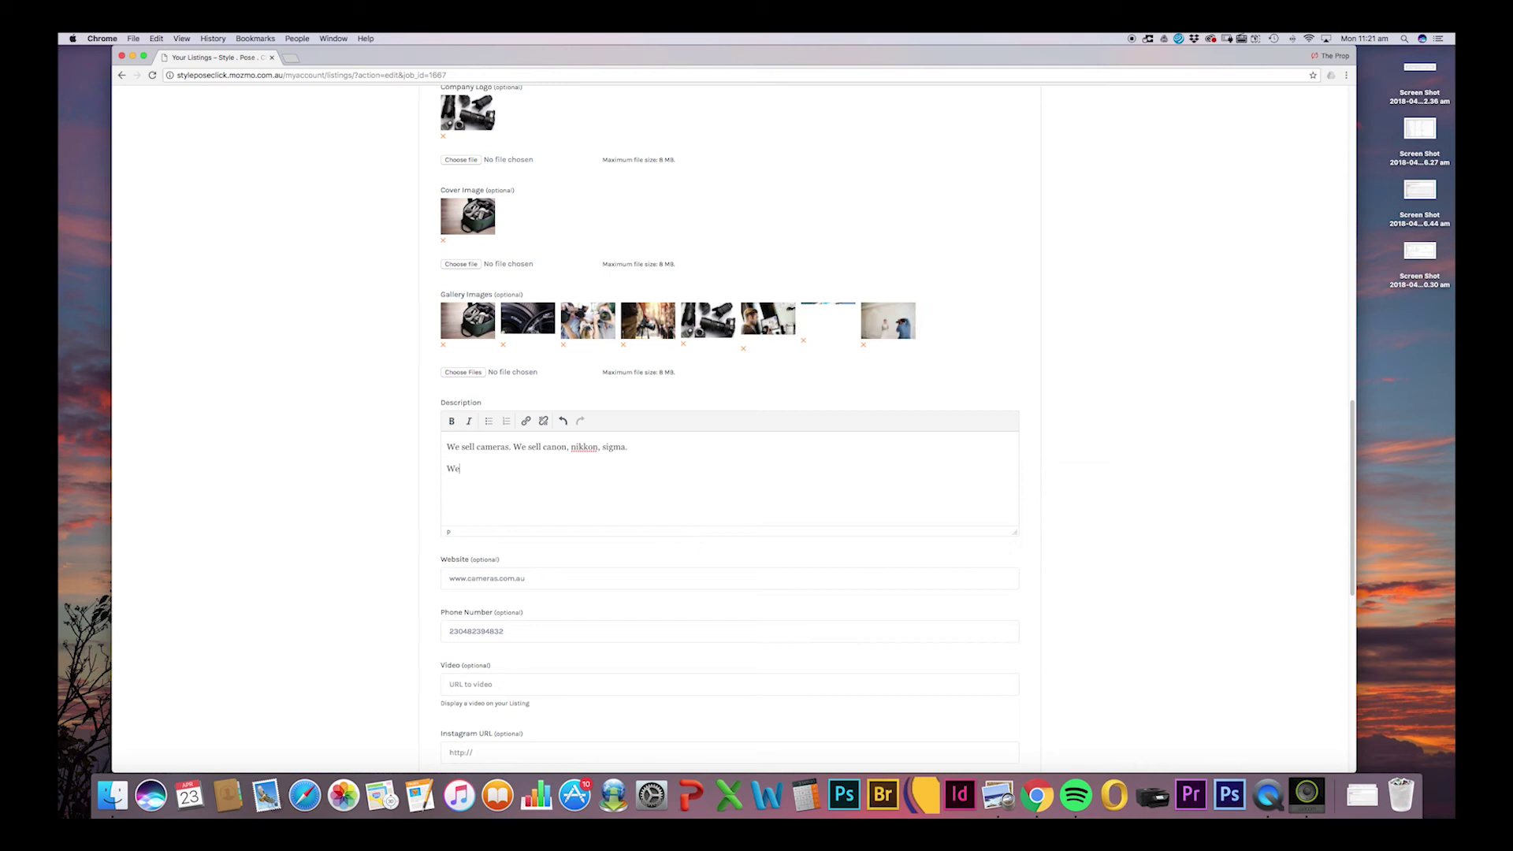
type(" a")
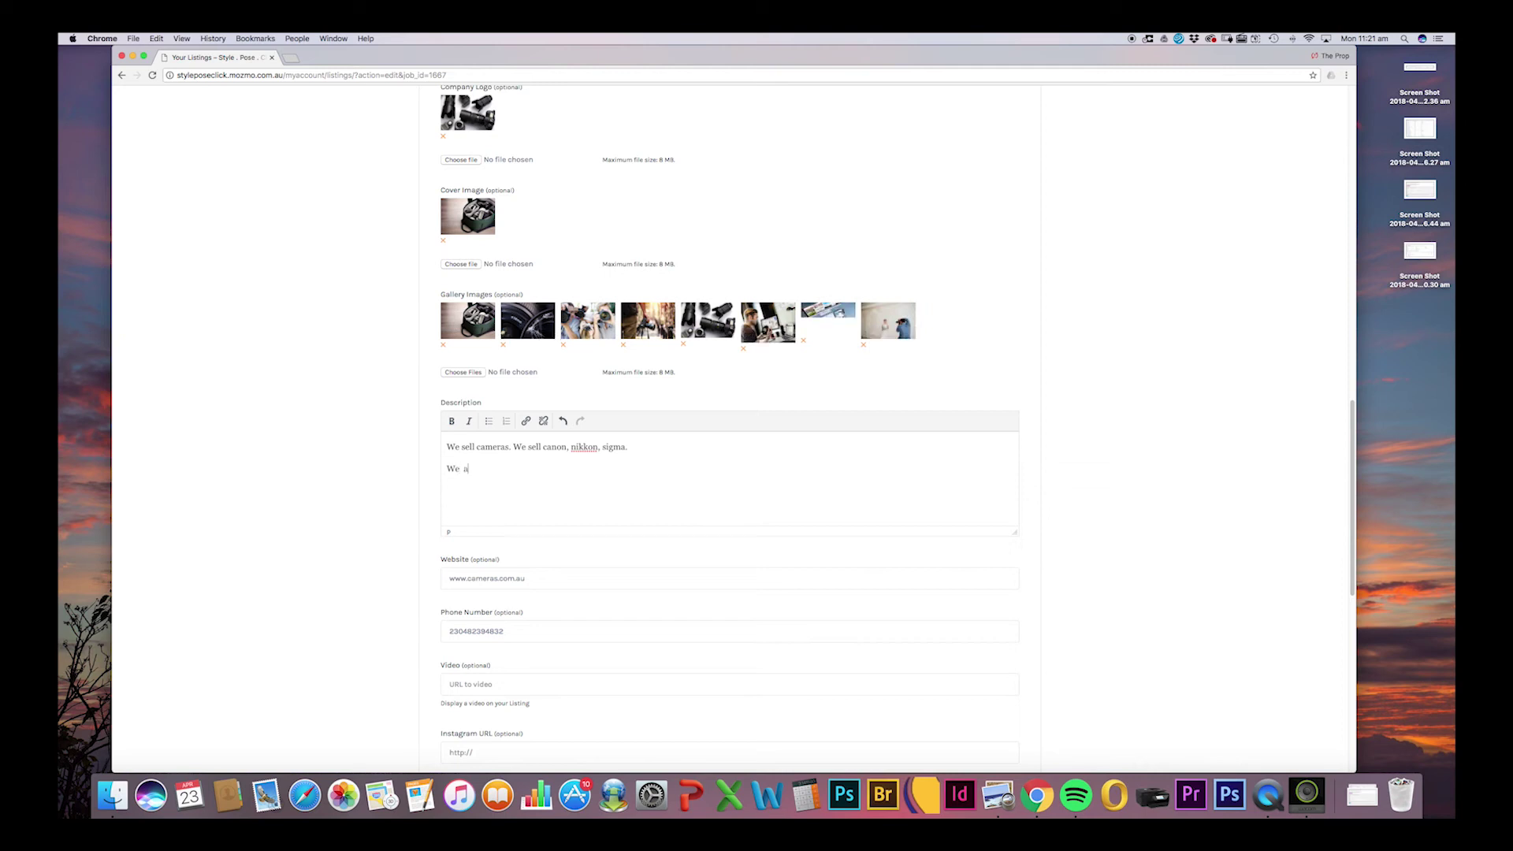
type("re located in Ro")
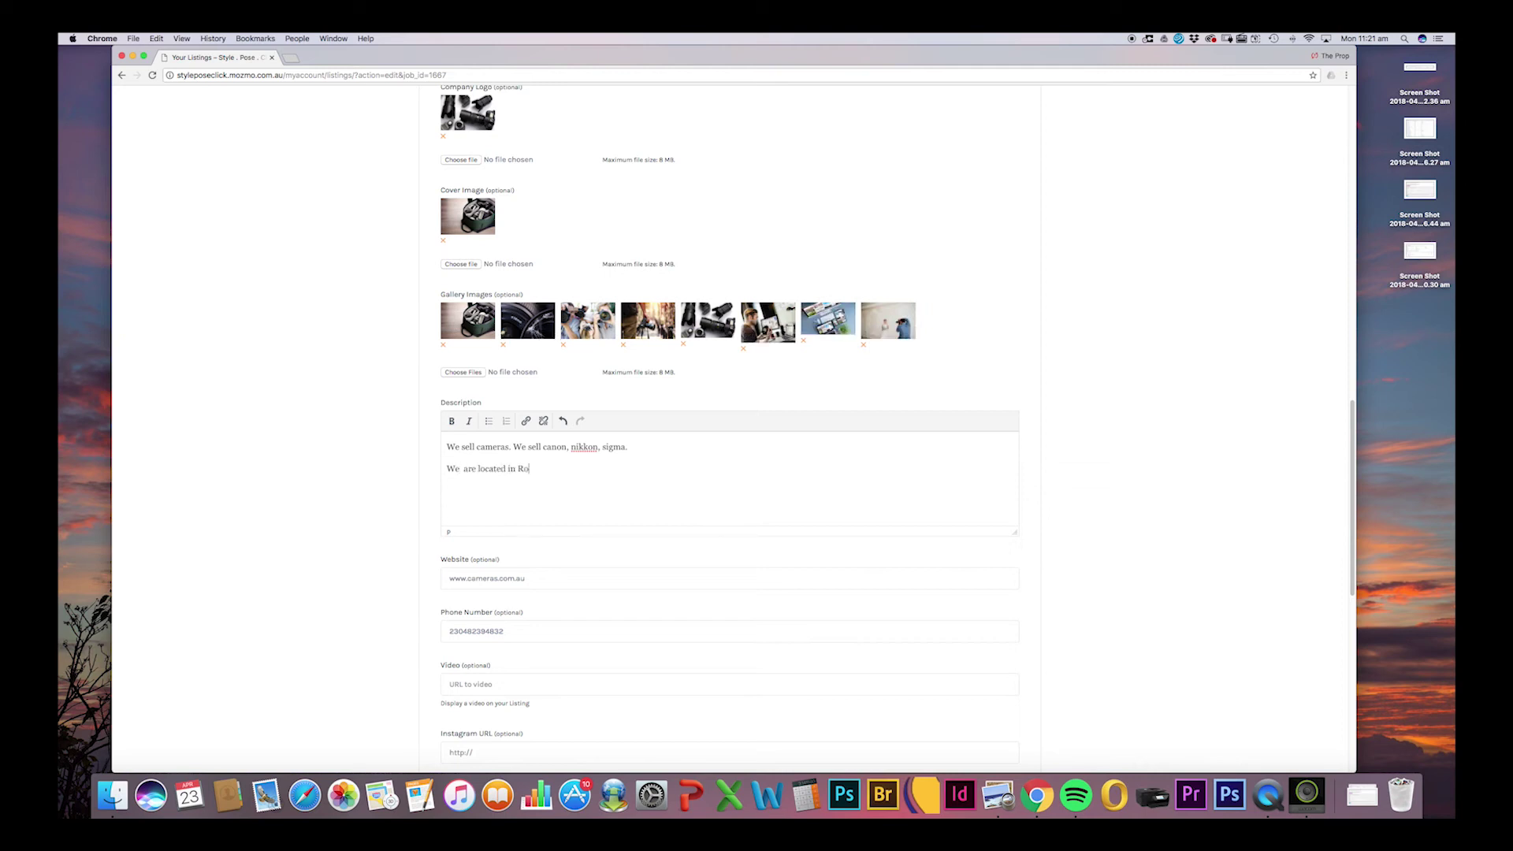
type("chesale South in Brisbane")
left_click_drag(1352, 412, 1327, 520)
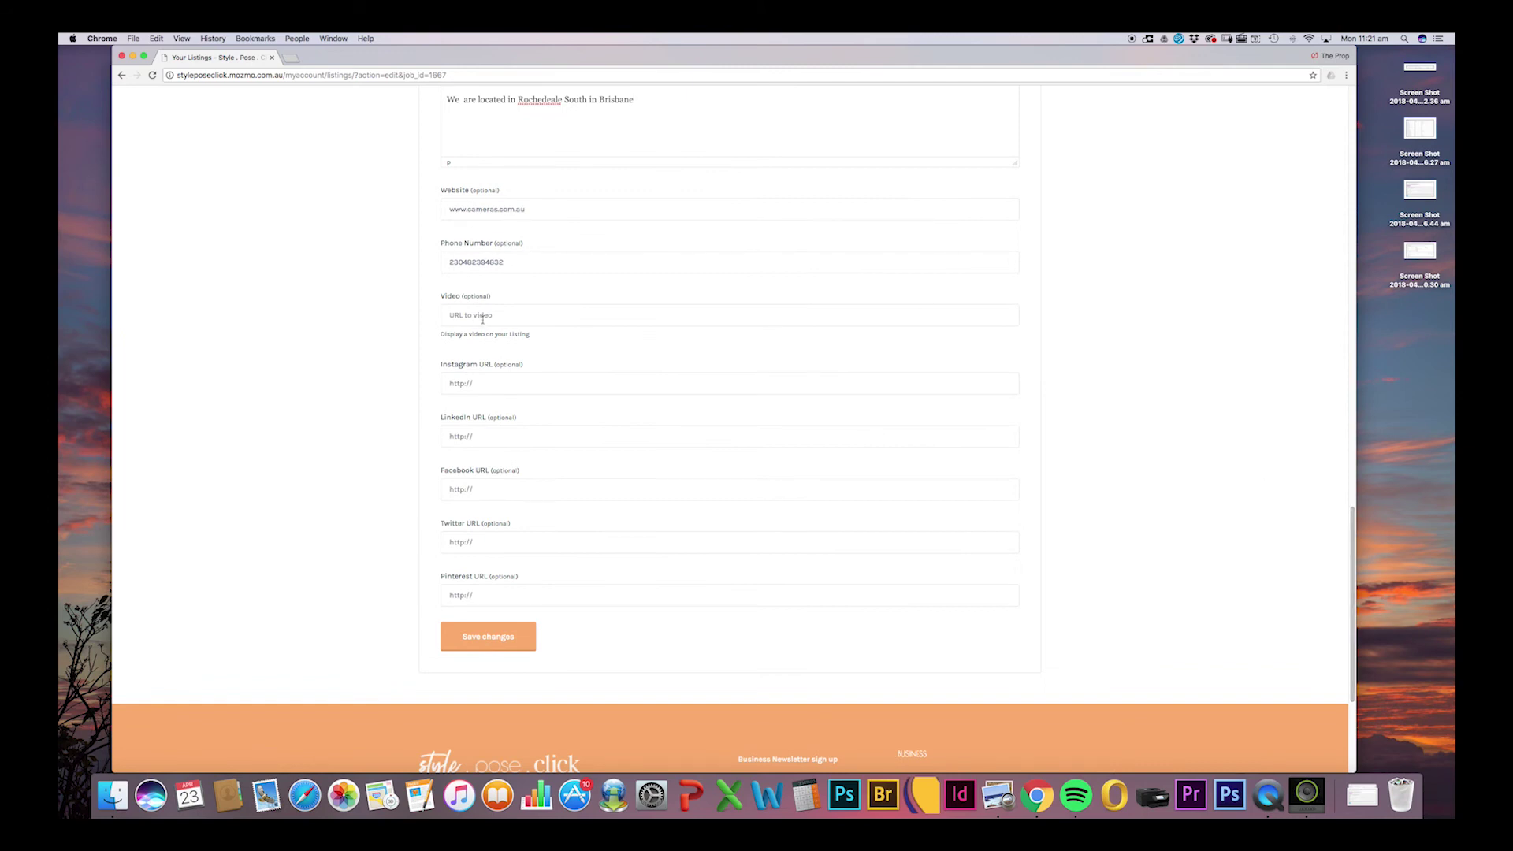
Load the Newborn Posing and Styling video in a new tab, copy its URL, and return to the listing.
left_click(291, 57)
type("https://www.youtube.com/watch?v=hPqtUtCwoms")
key("Return")
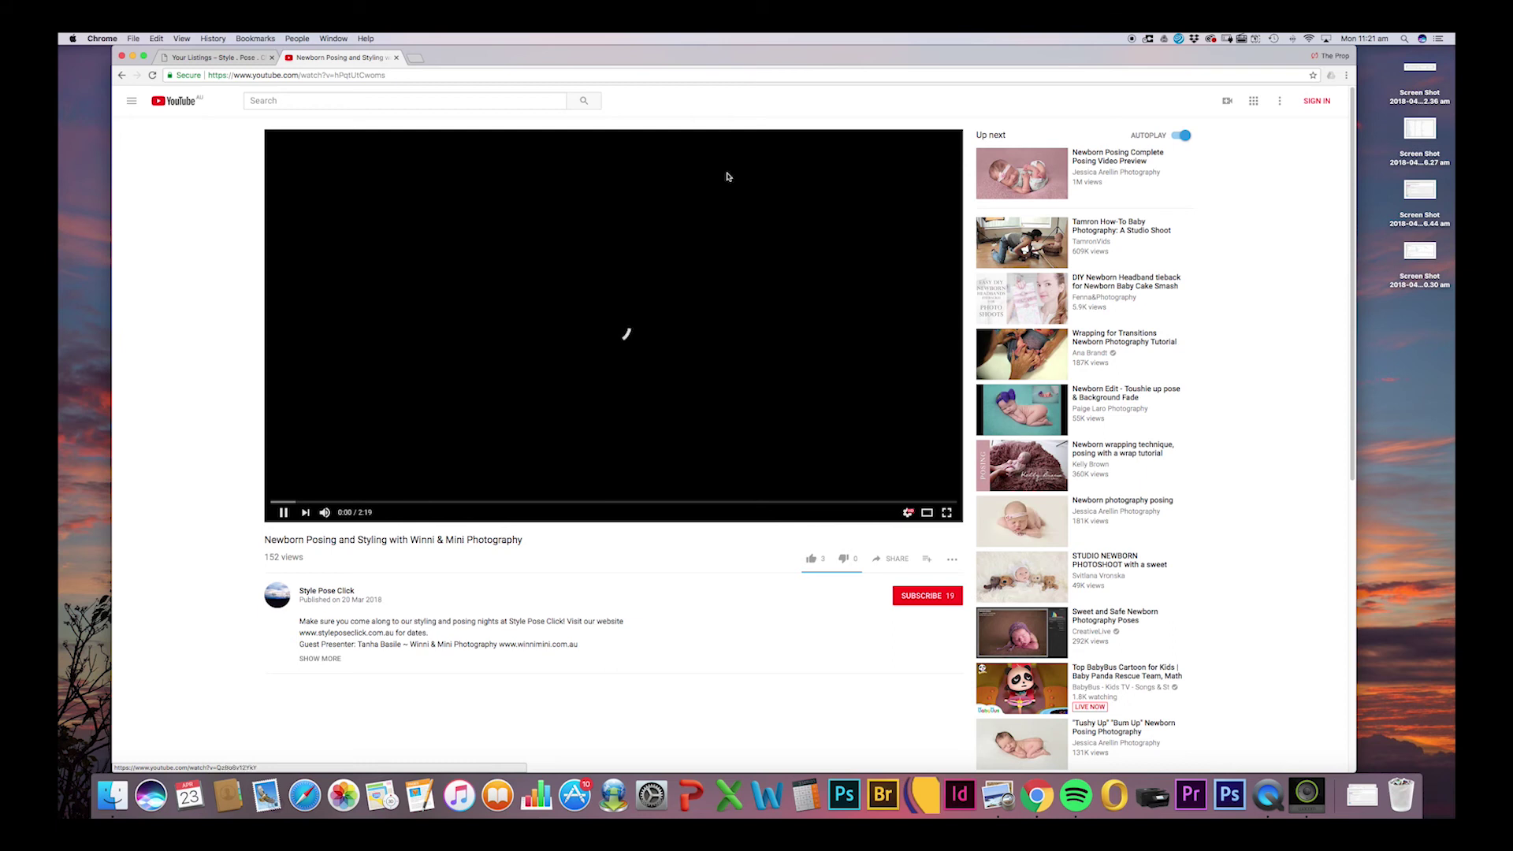
left_click(409, 100)
type("syle p")
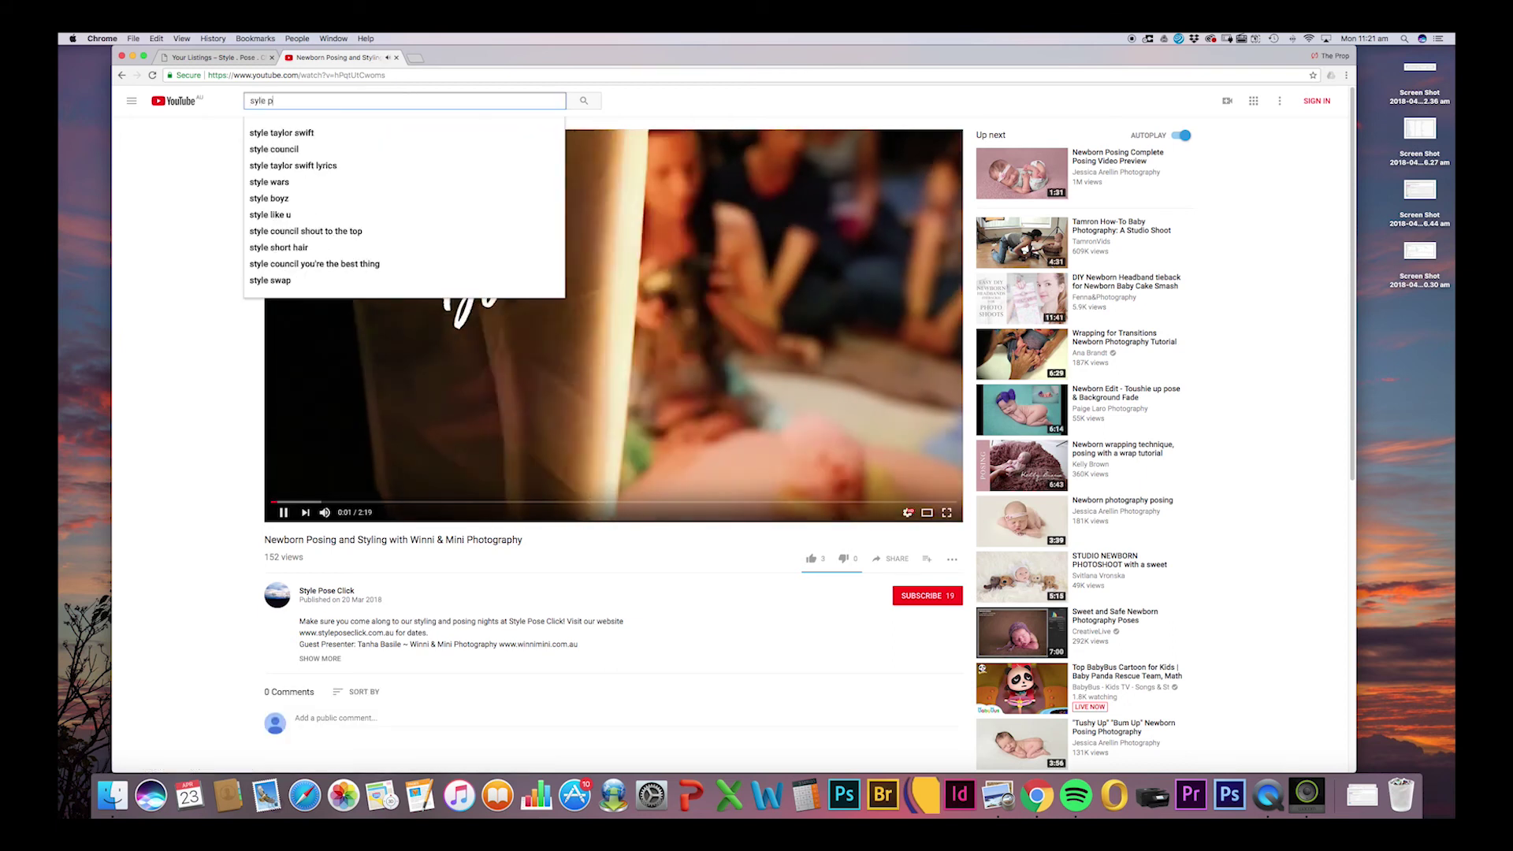
left_click(415, 74)
key("super+c")
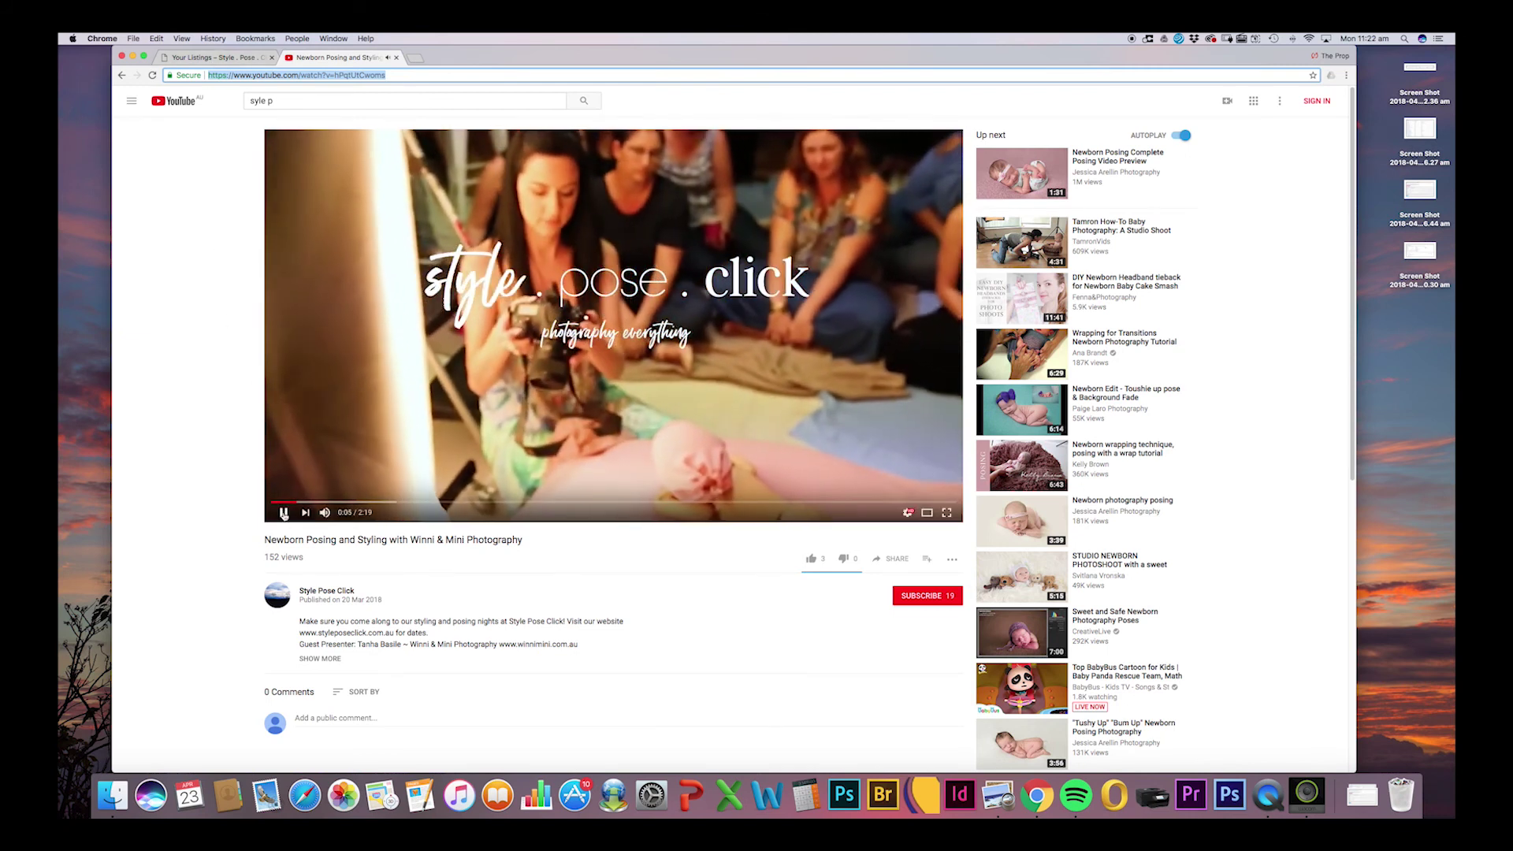
left_click(229, 58)
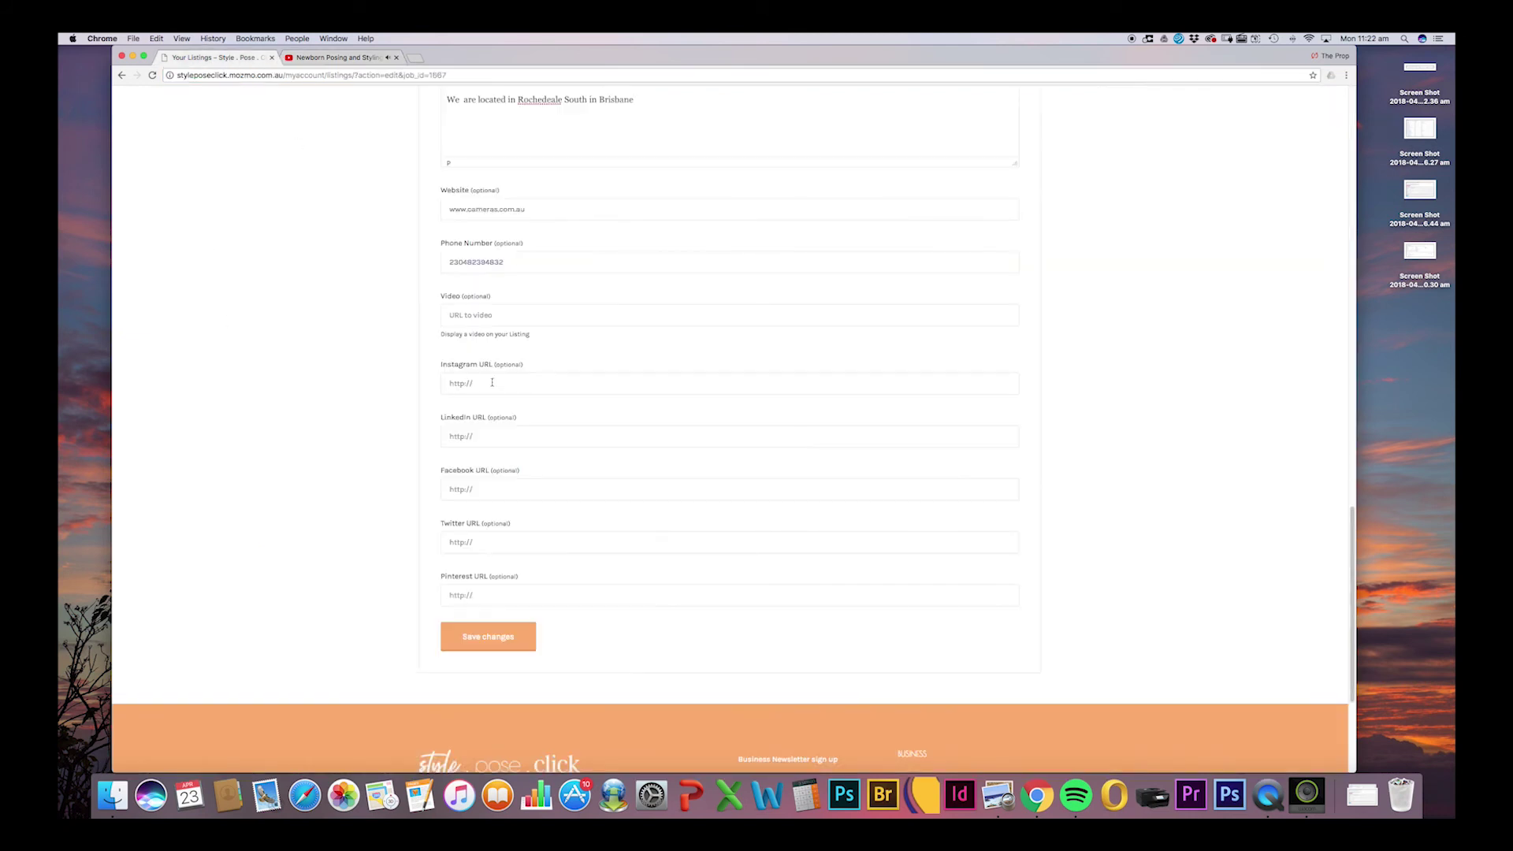
Paste the YouTube link into Video and fill the Instagram and Facebook URLs from autofill suggestions.
key("super+v")
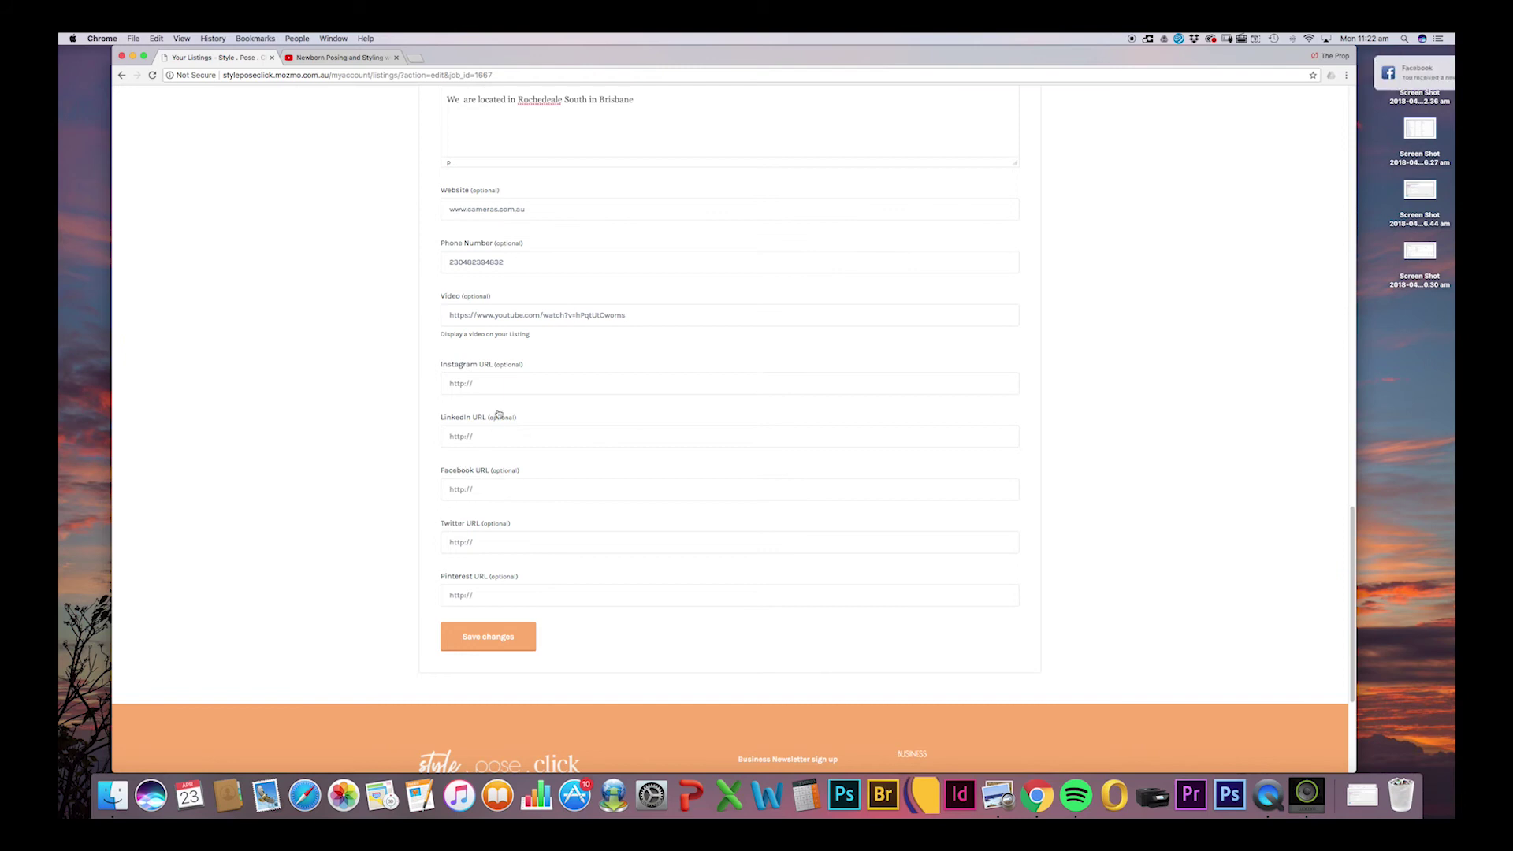
left_click(525, 384)
type("www")
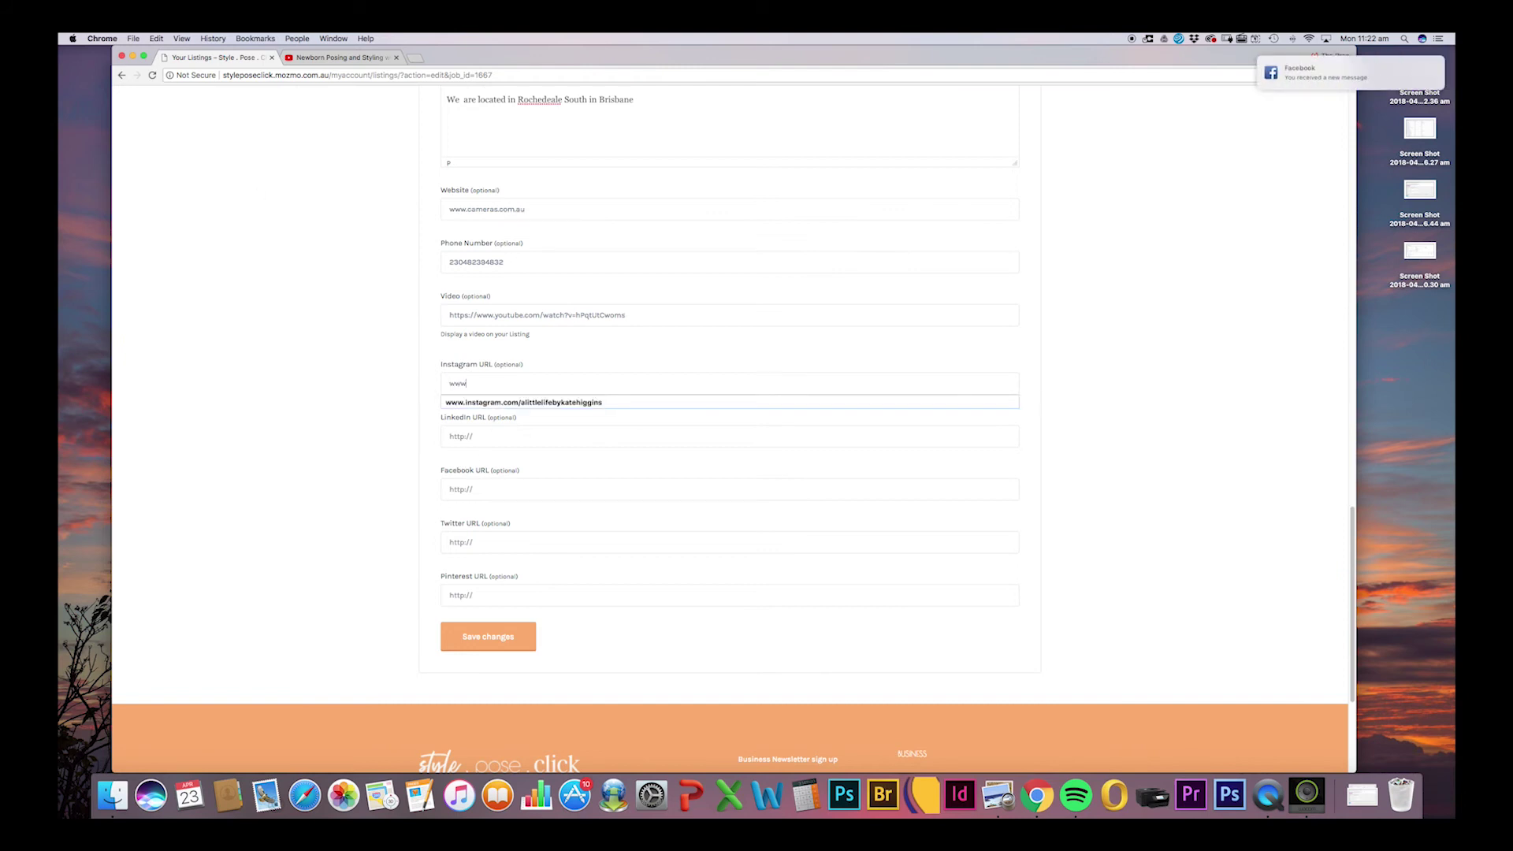
type(".instagra")
key("Down")
key("Return")
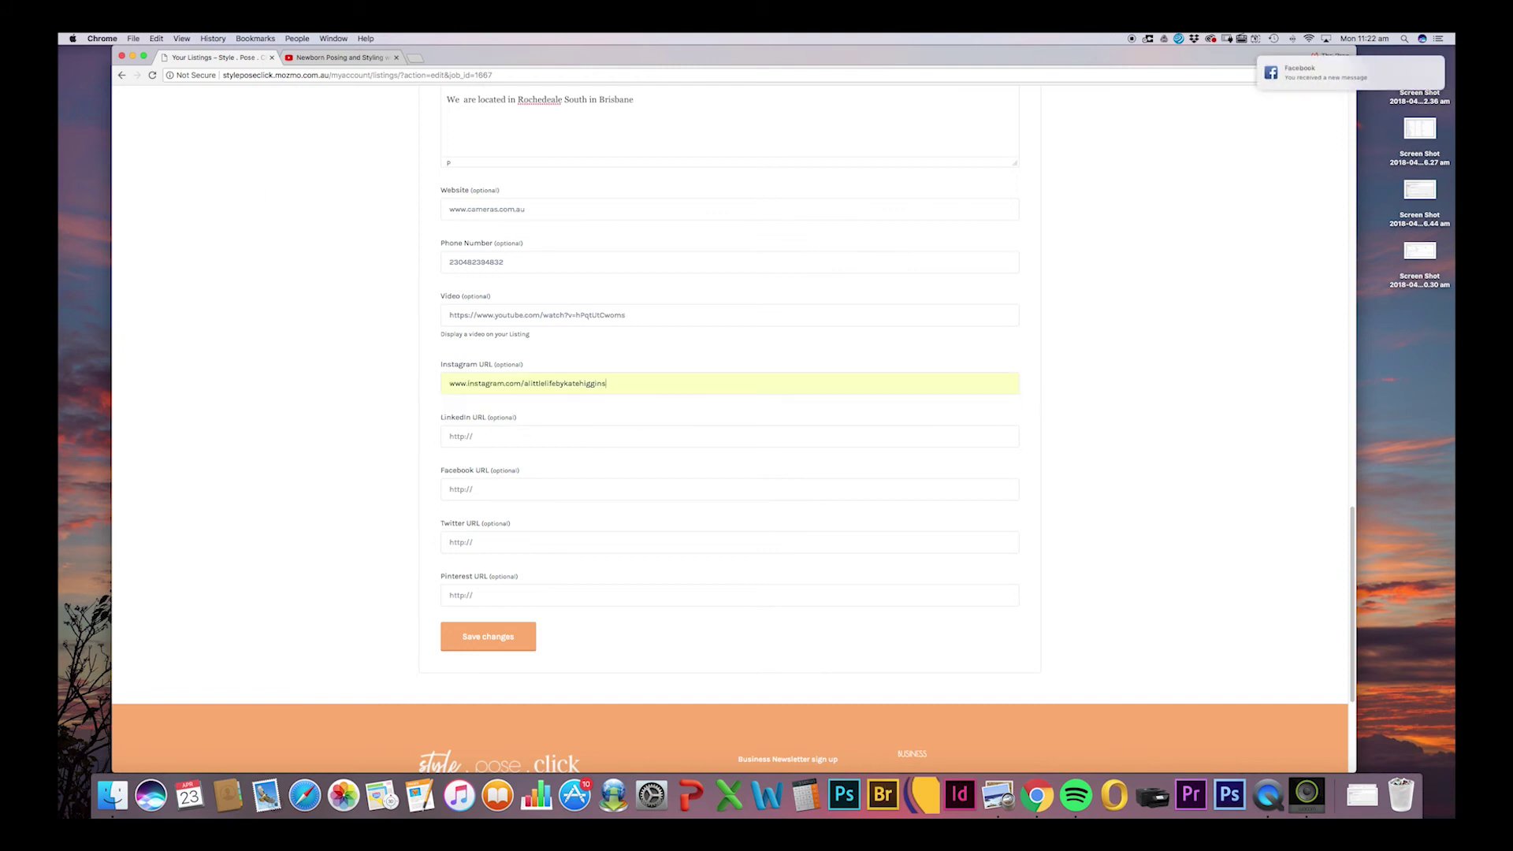
left_click(497, 493)
type("ww")
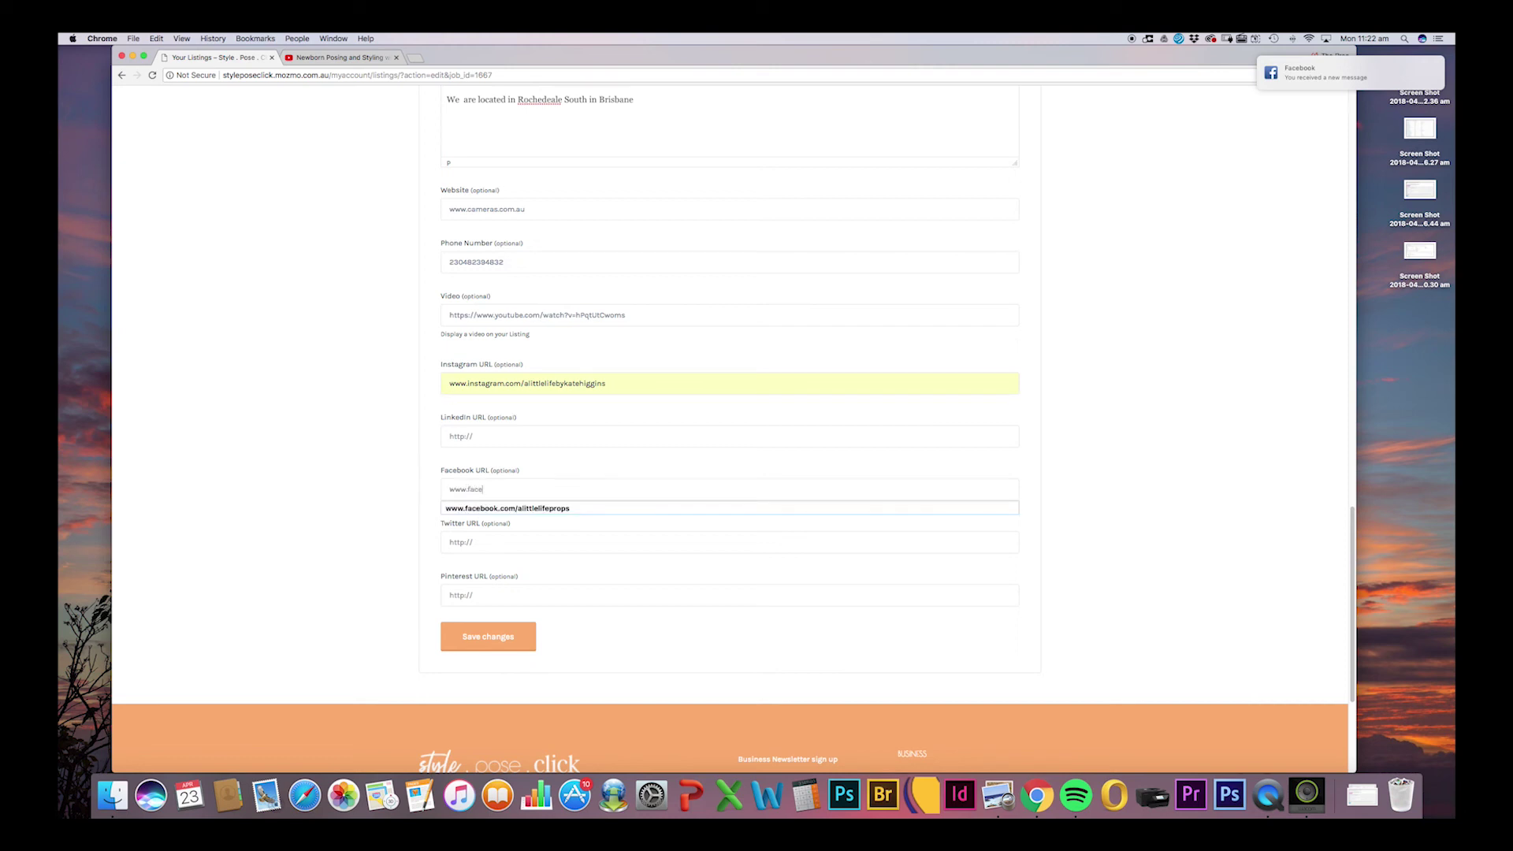
type("w.face")
left_click(541, 511)
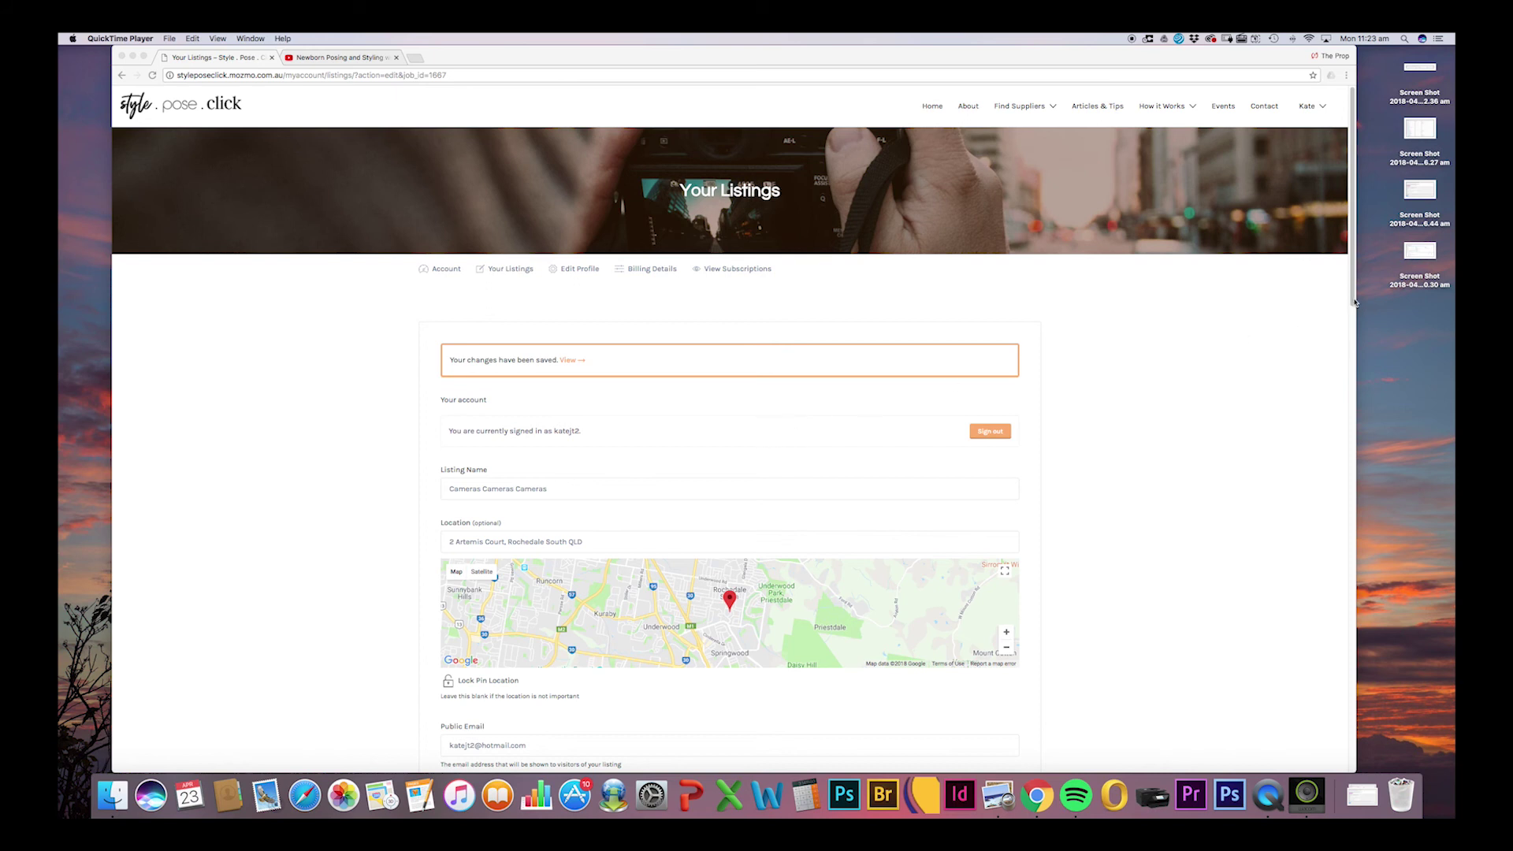
Scroll the saved edit form and open the public page of Cameras Cameras Cameras.
left_click(1340, 373)
scroll(1340, 425, "down", 4)
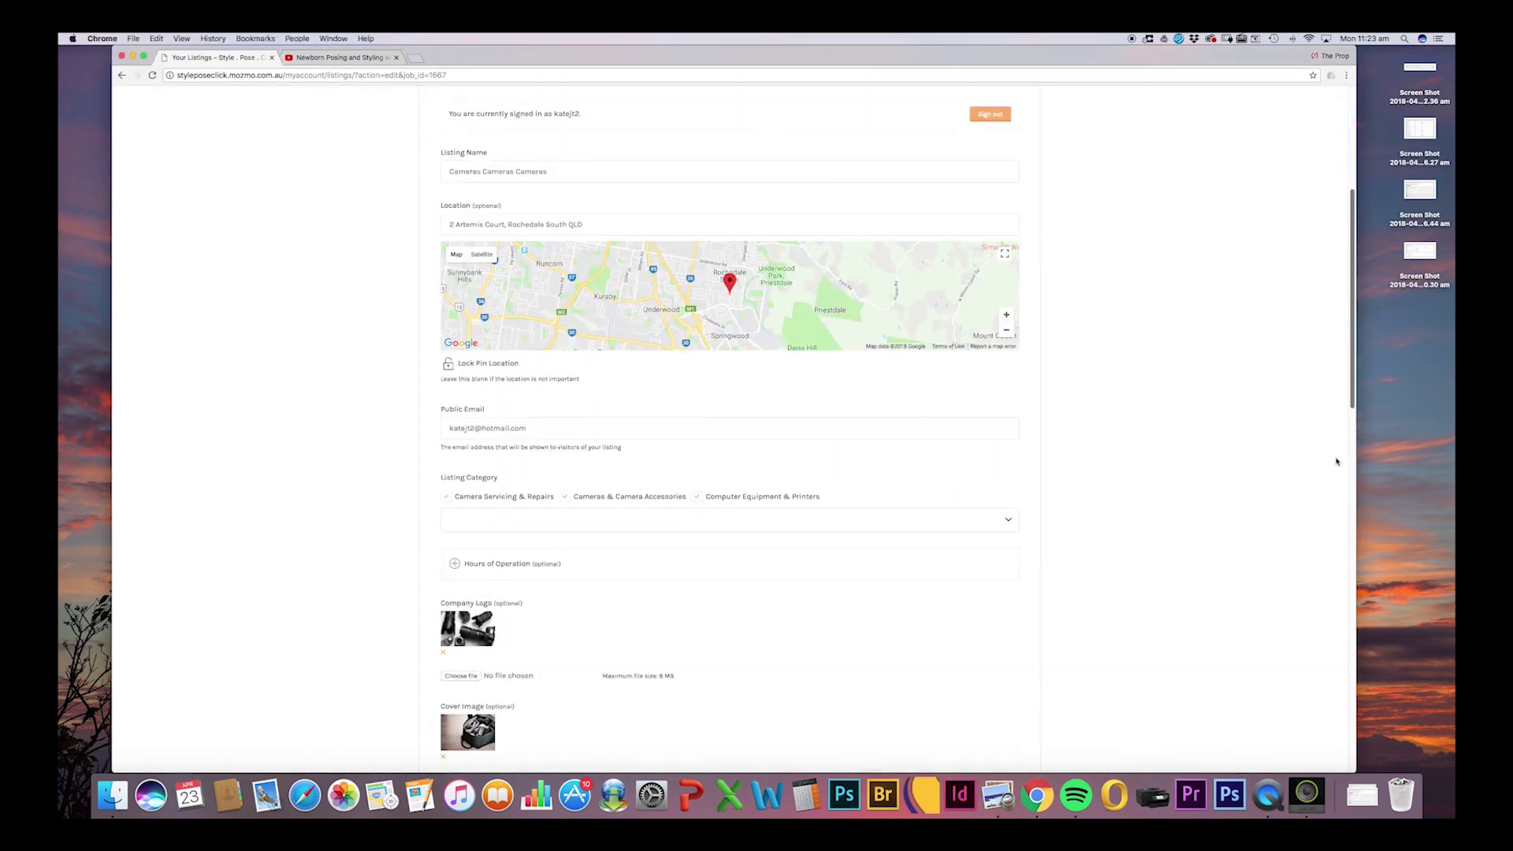
scroll(1317, 547, "down", 5)
scroll(1315, 541, "down", 1)
scroll(1311, 473, "up", 12)
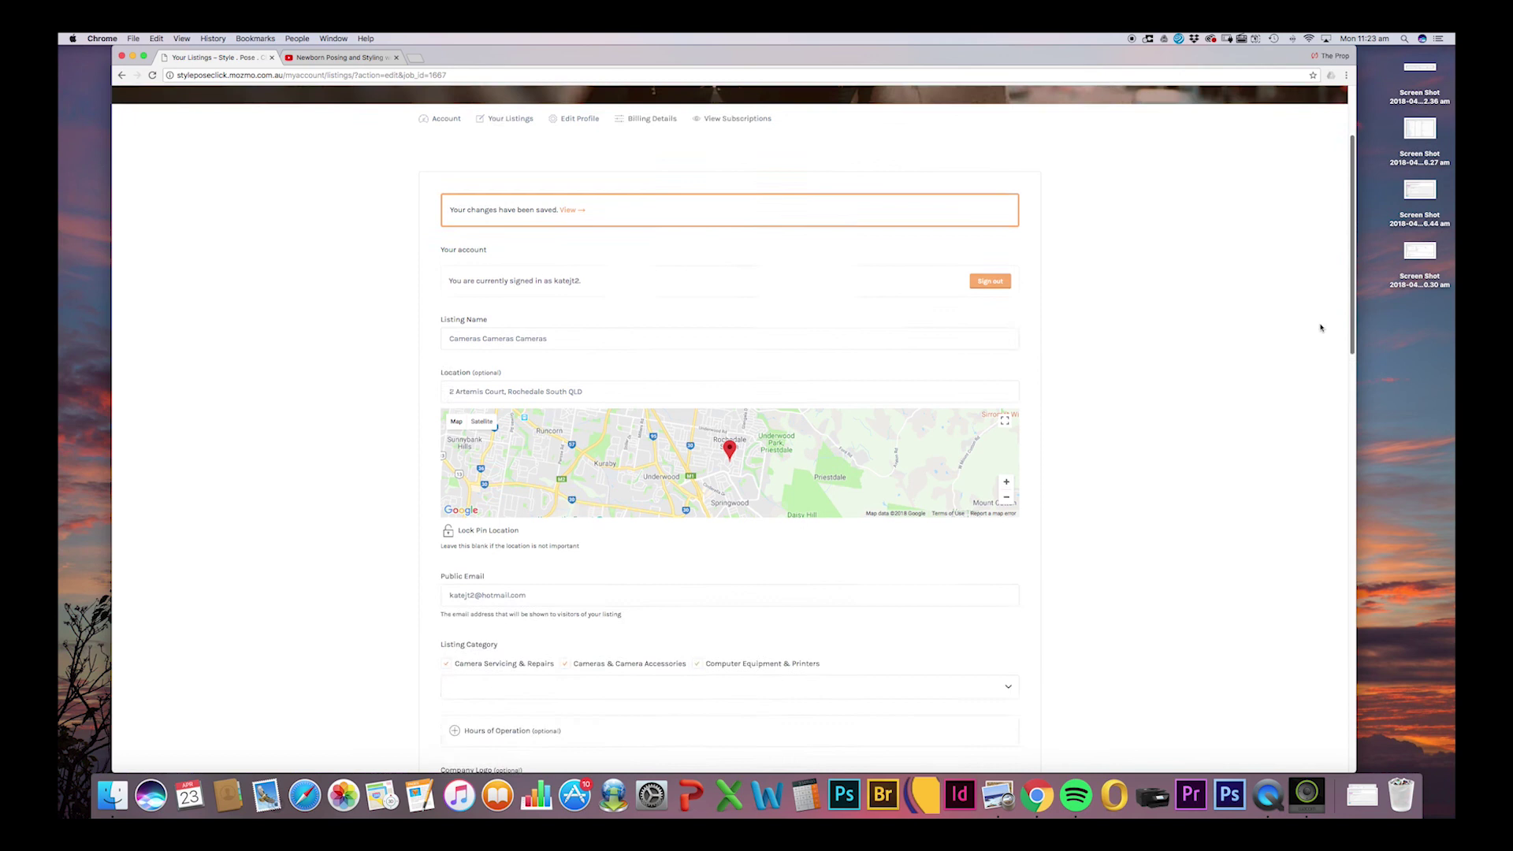
left_click(568, 362)
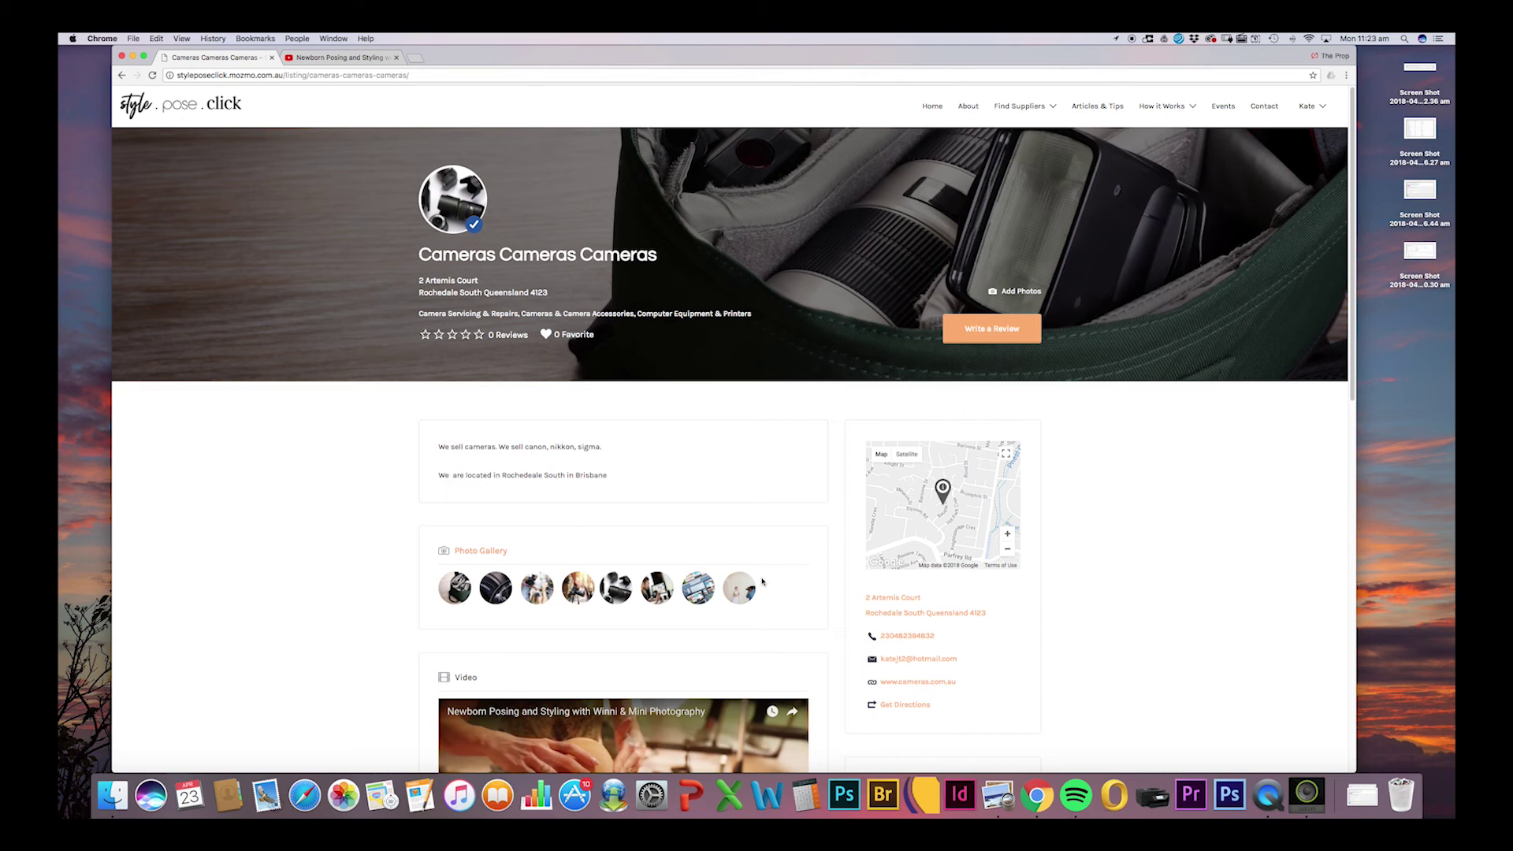
left_click(457, 592)
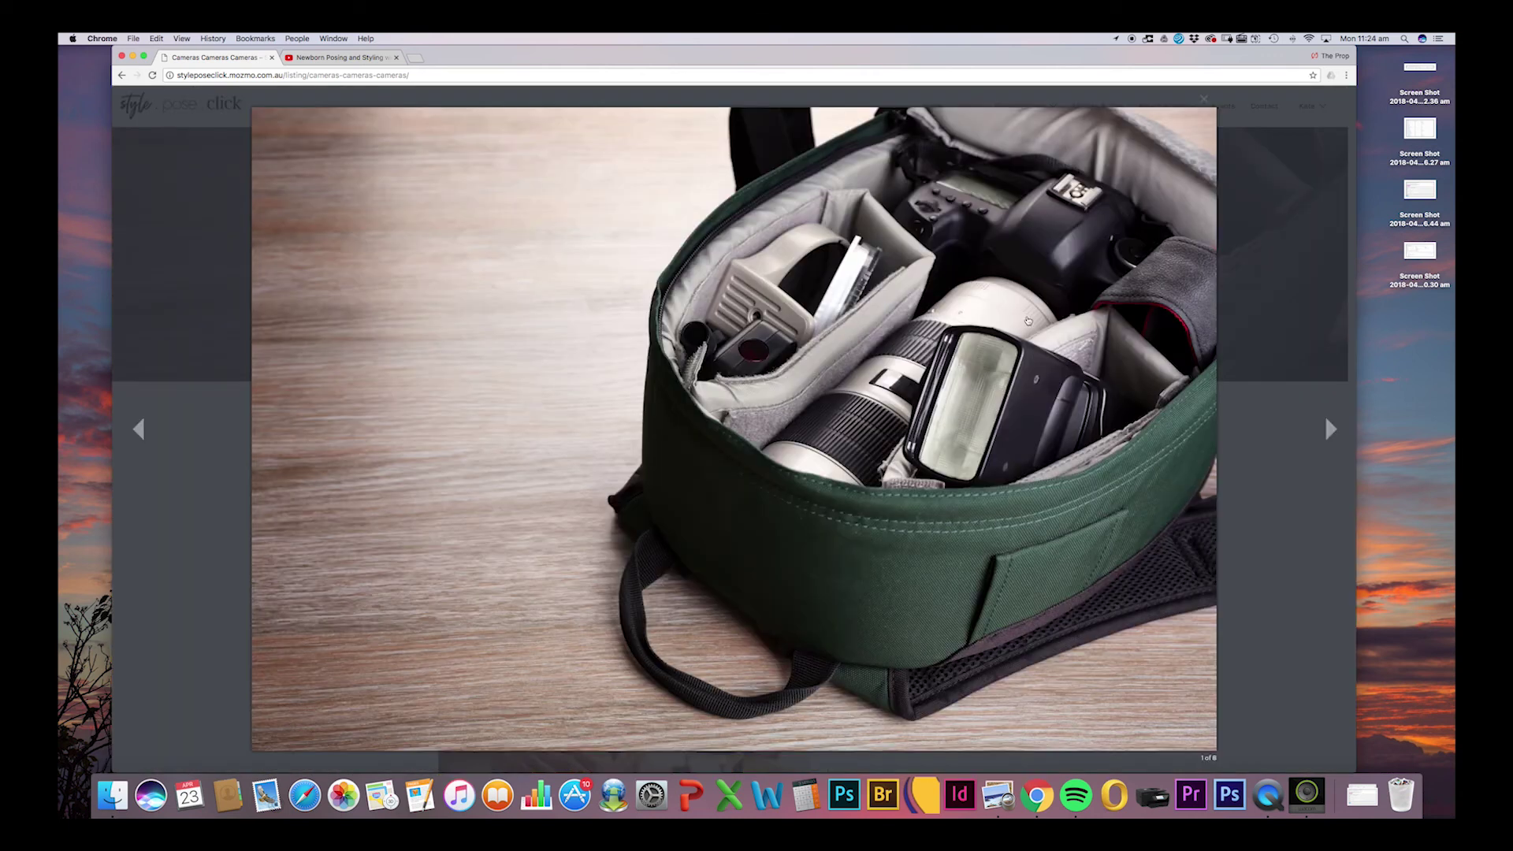
left_click(1332, 430)
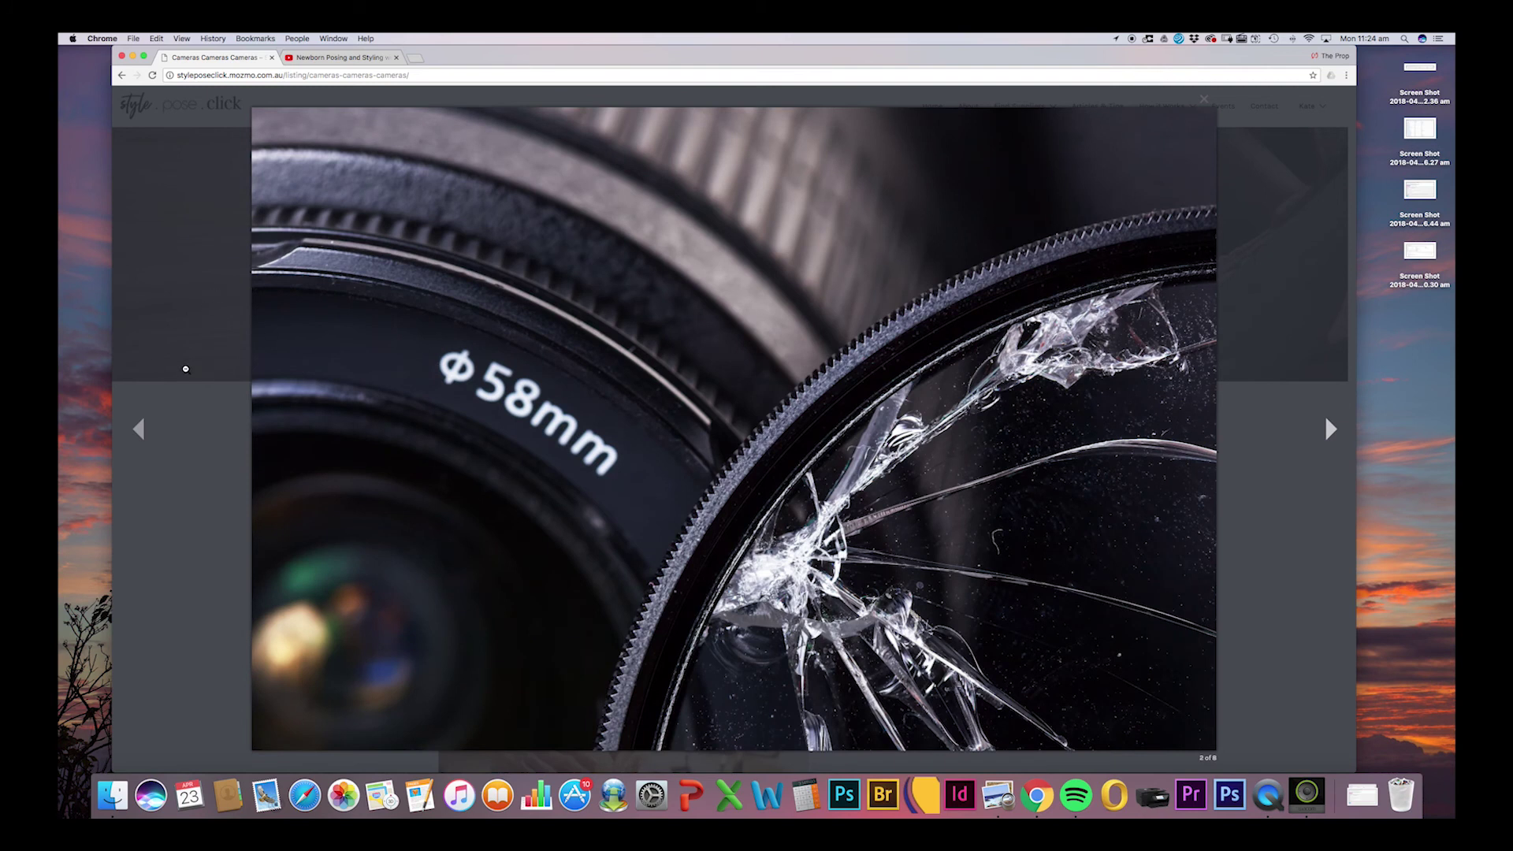
left_click(209, 320)
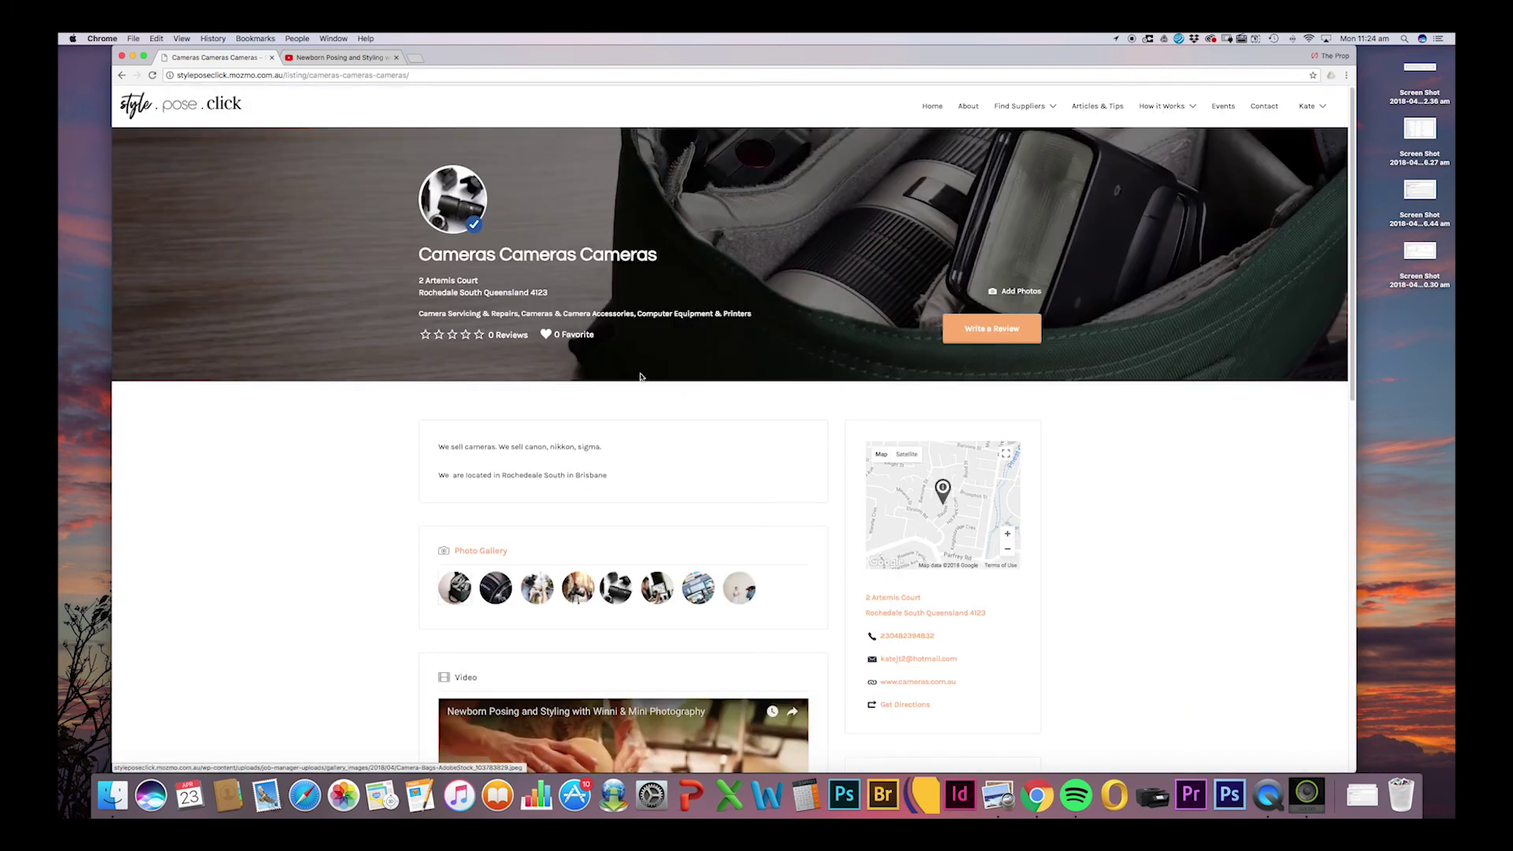
left_click_drag(1354, 315, 1348, 372)
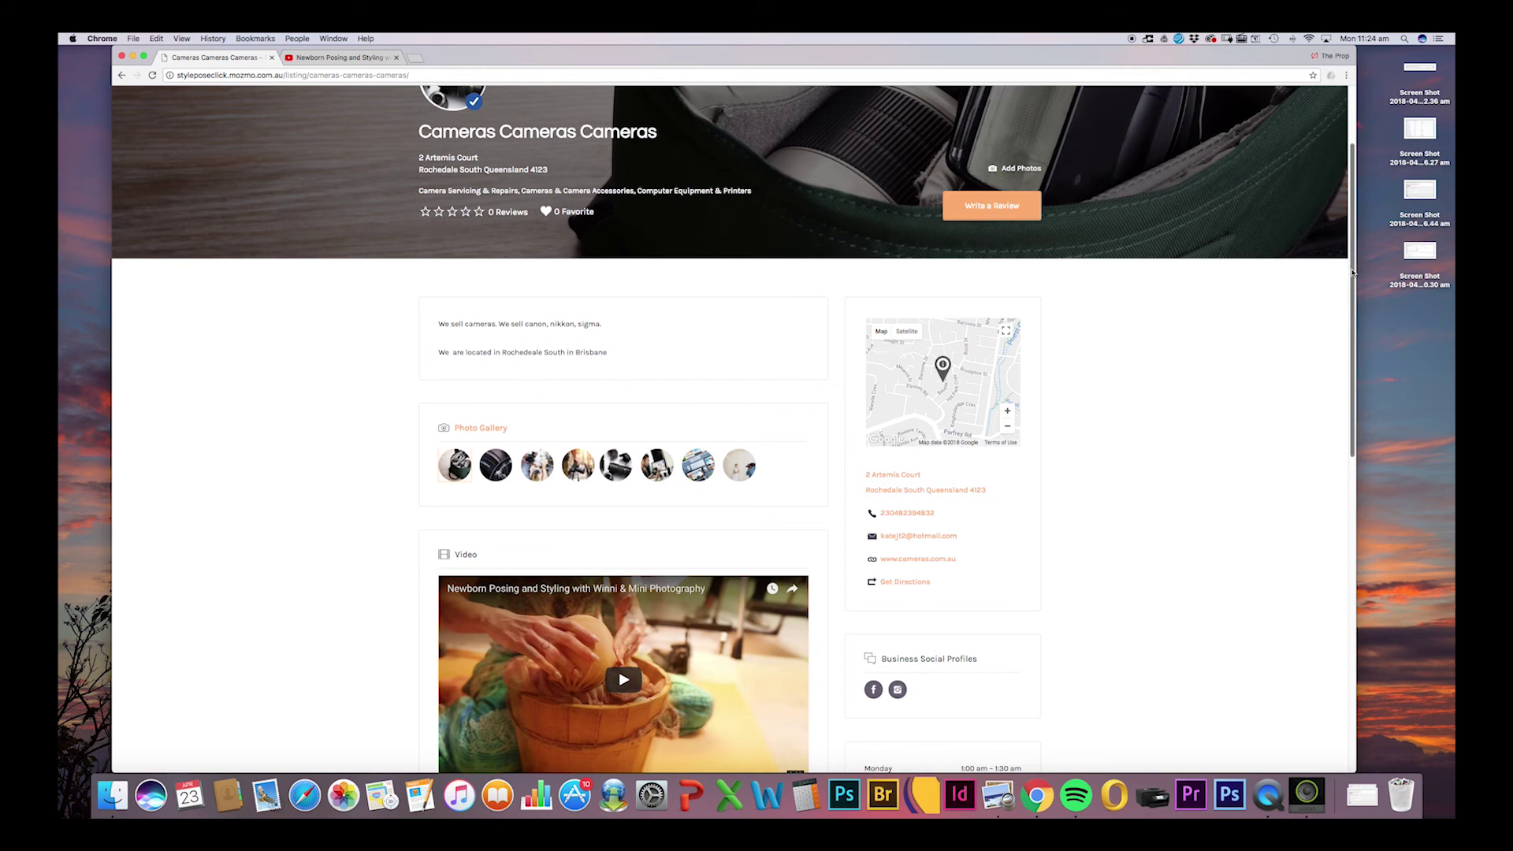
scroll(690, 217, "down", 1)
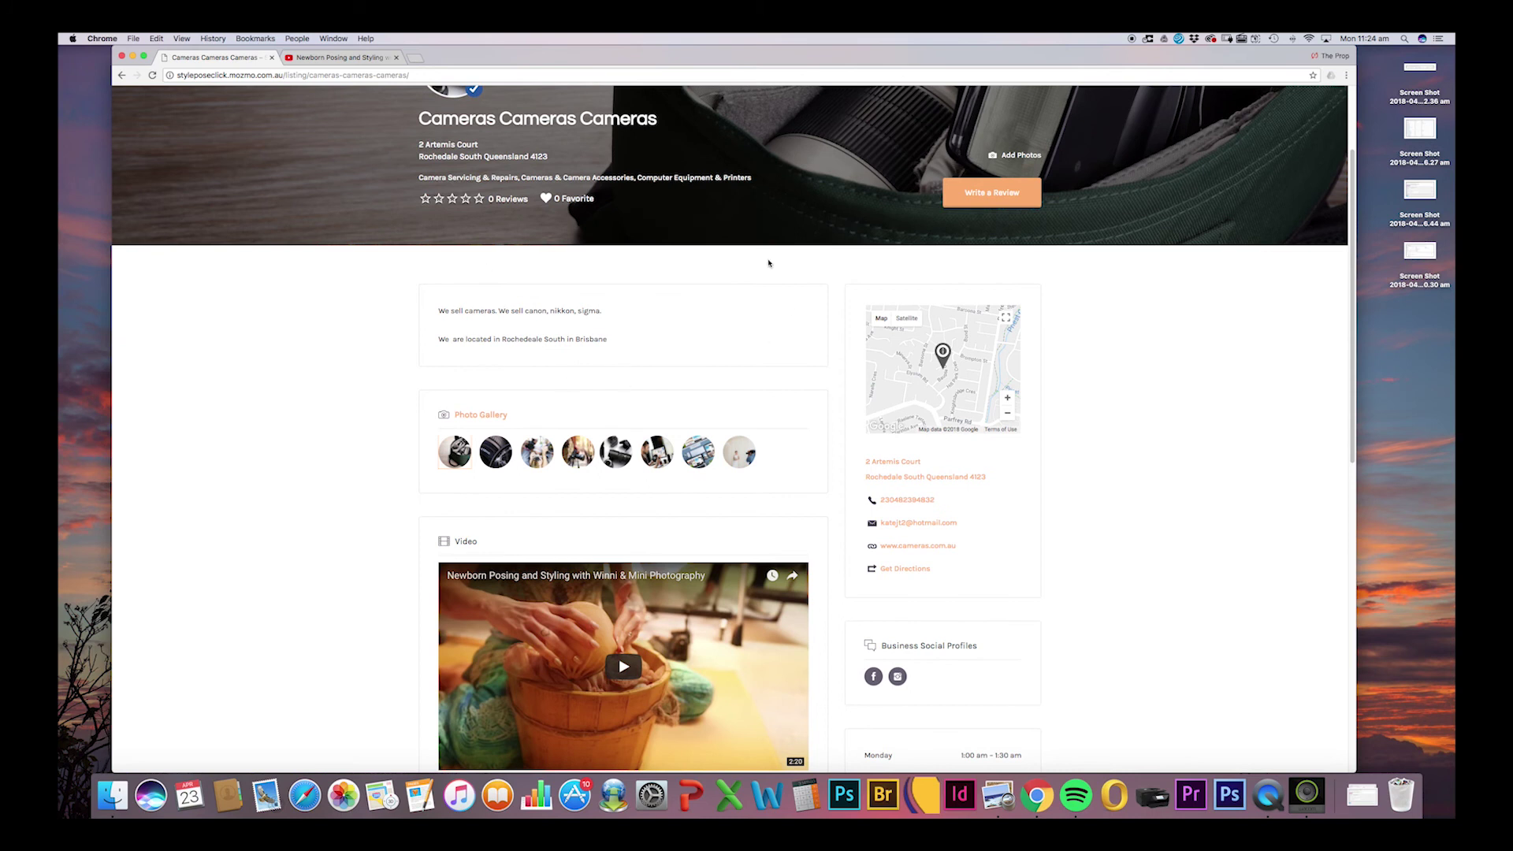
scroll(1338, 358, "down", 5)
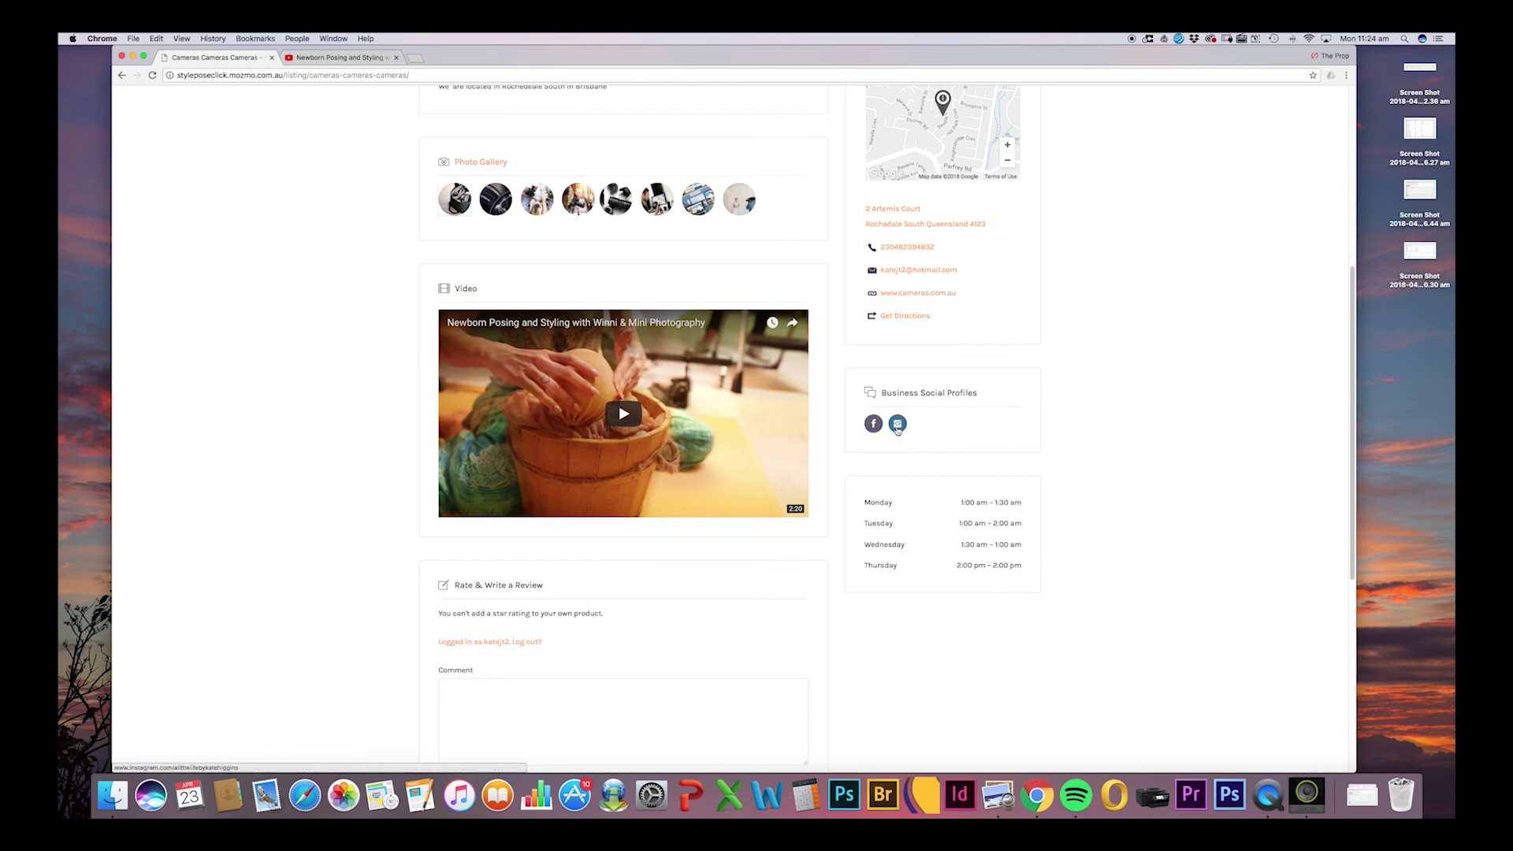
left_click_drag(1352, 414, 1354, 226)
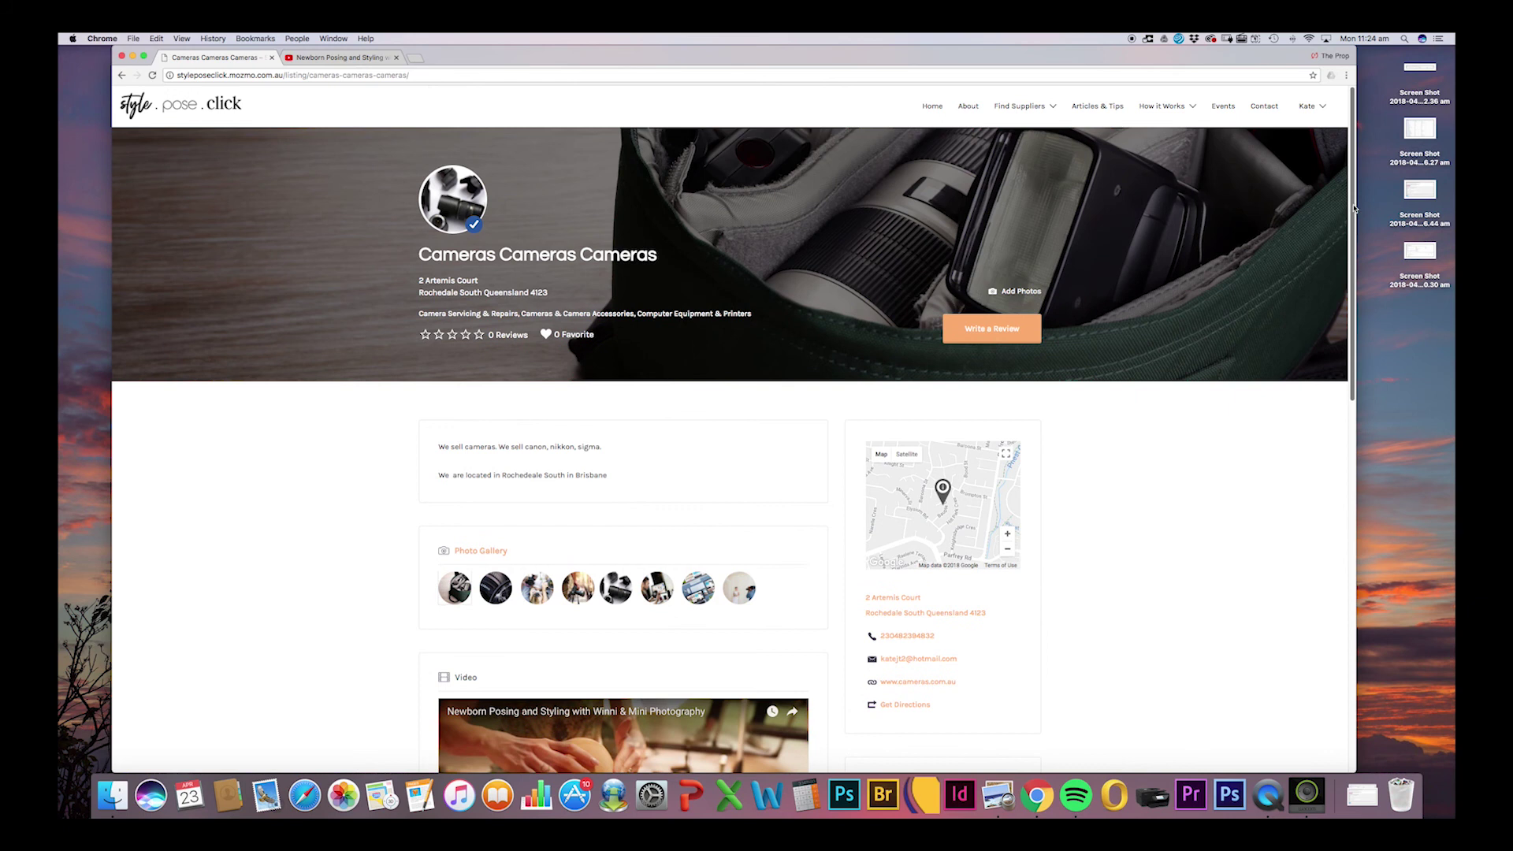
left_click(211, 105)
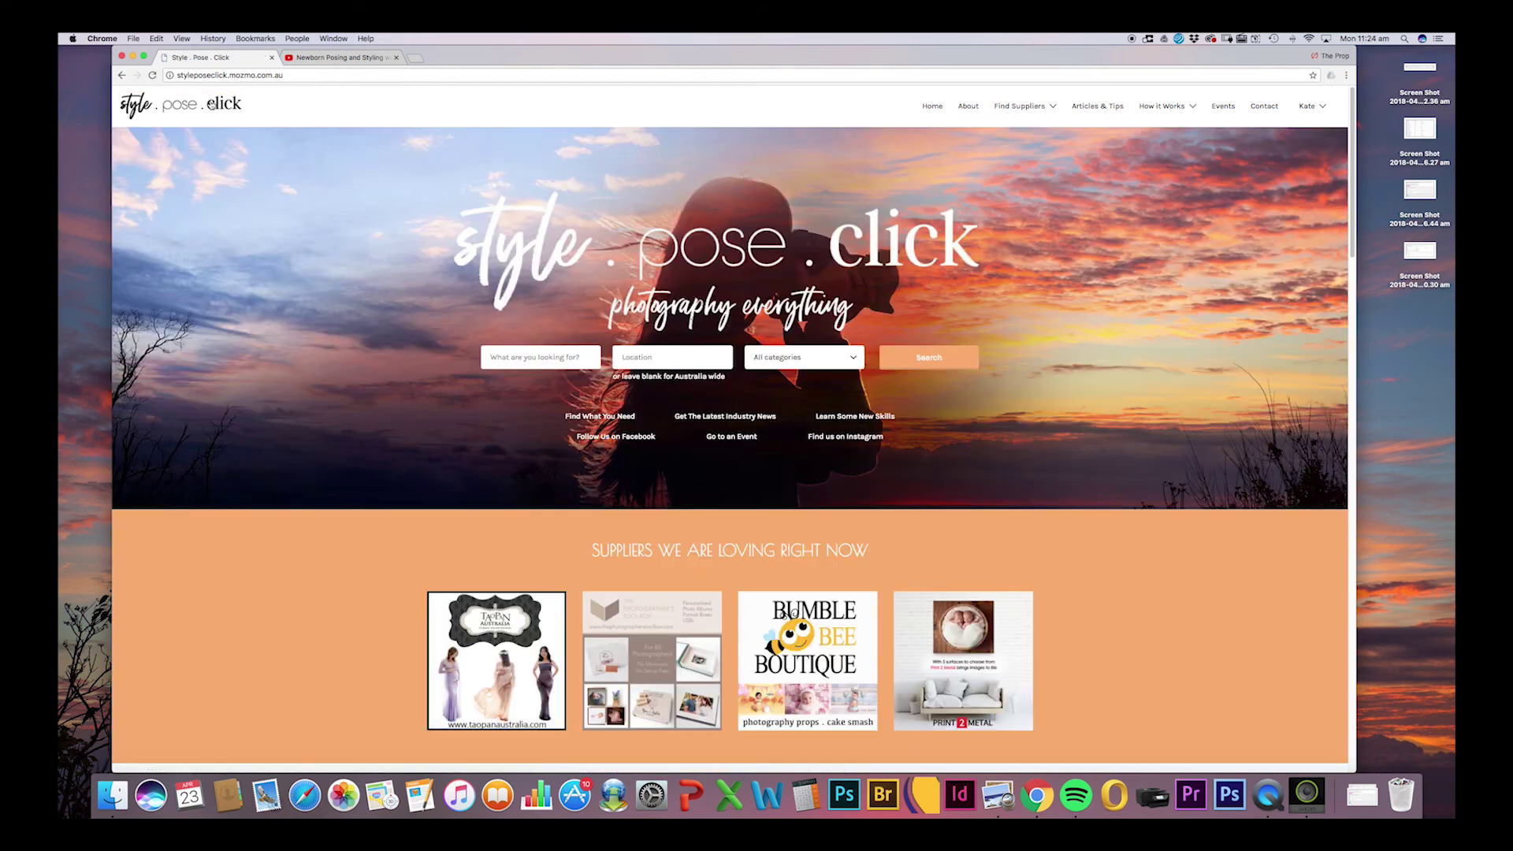
Search listings for 'sigma', confirm Cameras Cameras Cameras is the only result, then return home.
left_click(546, 357)
type("sigma")
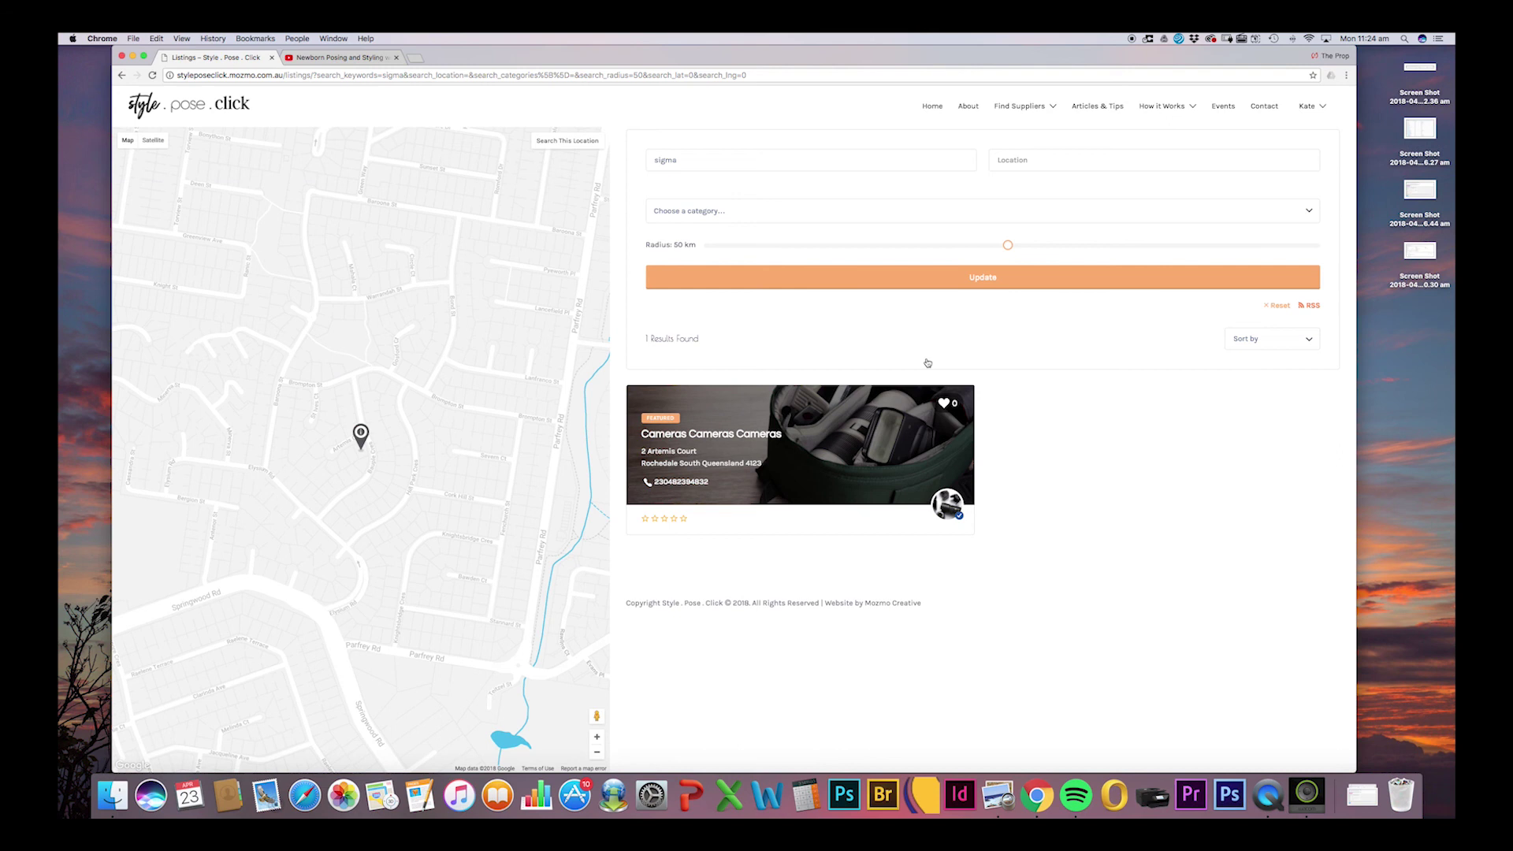
left_click(225, 107)
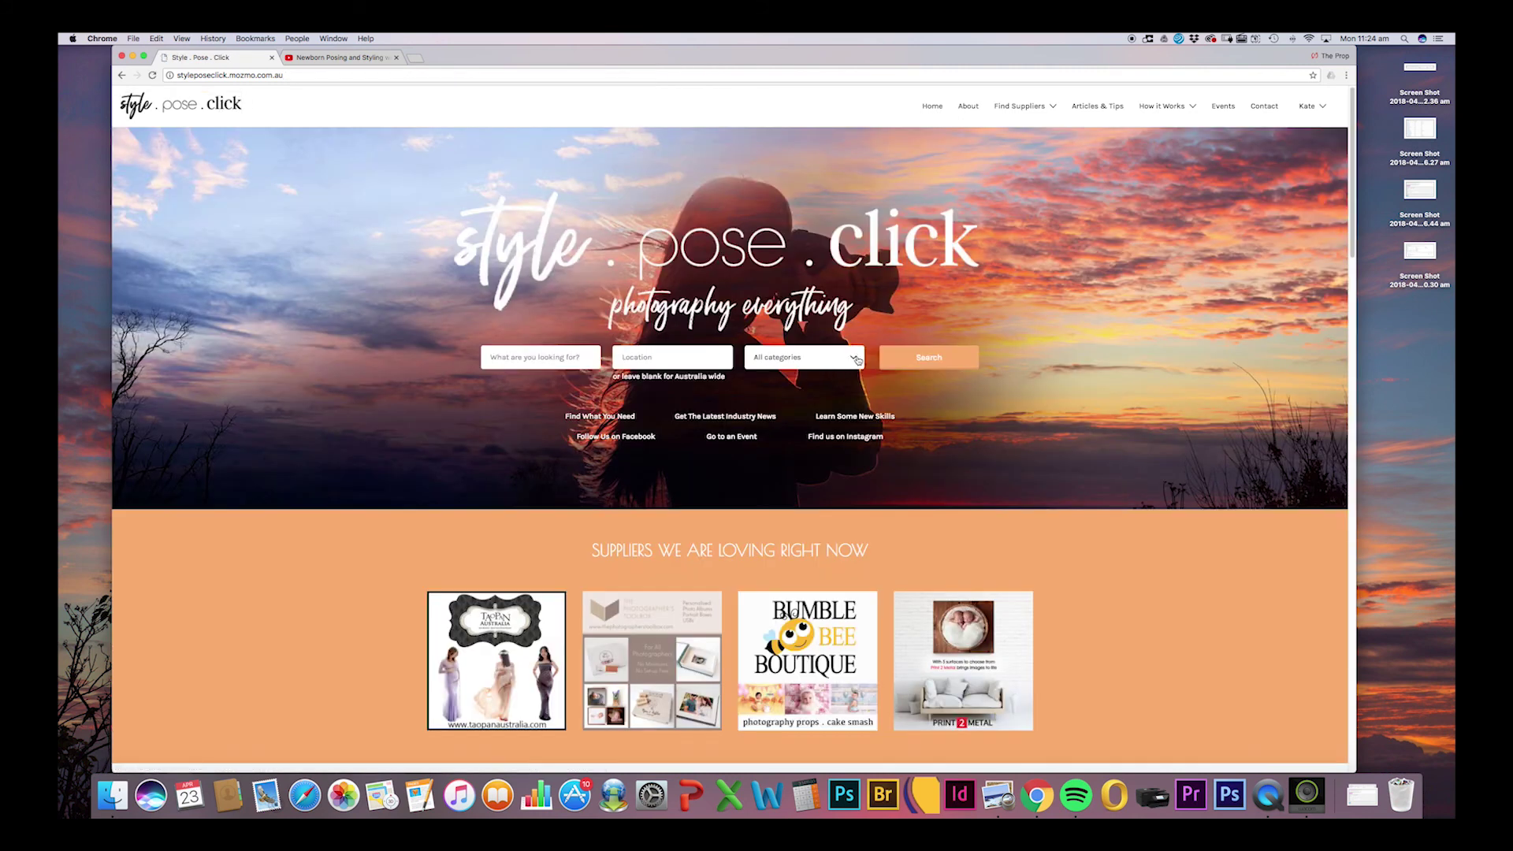
Search by the Camera Servicing & Repairs category and scroll through its 33 results.
left_click(857, 359)
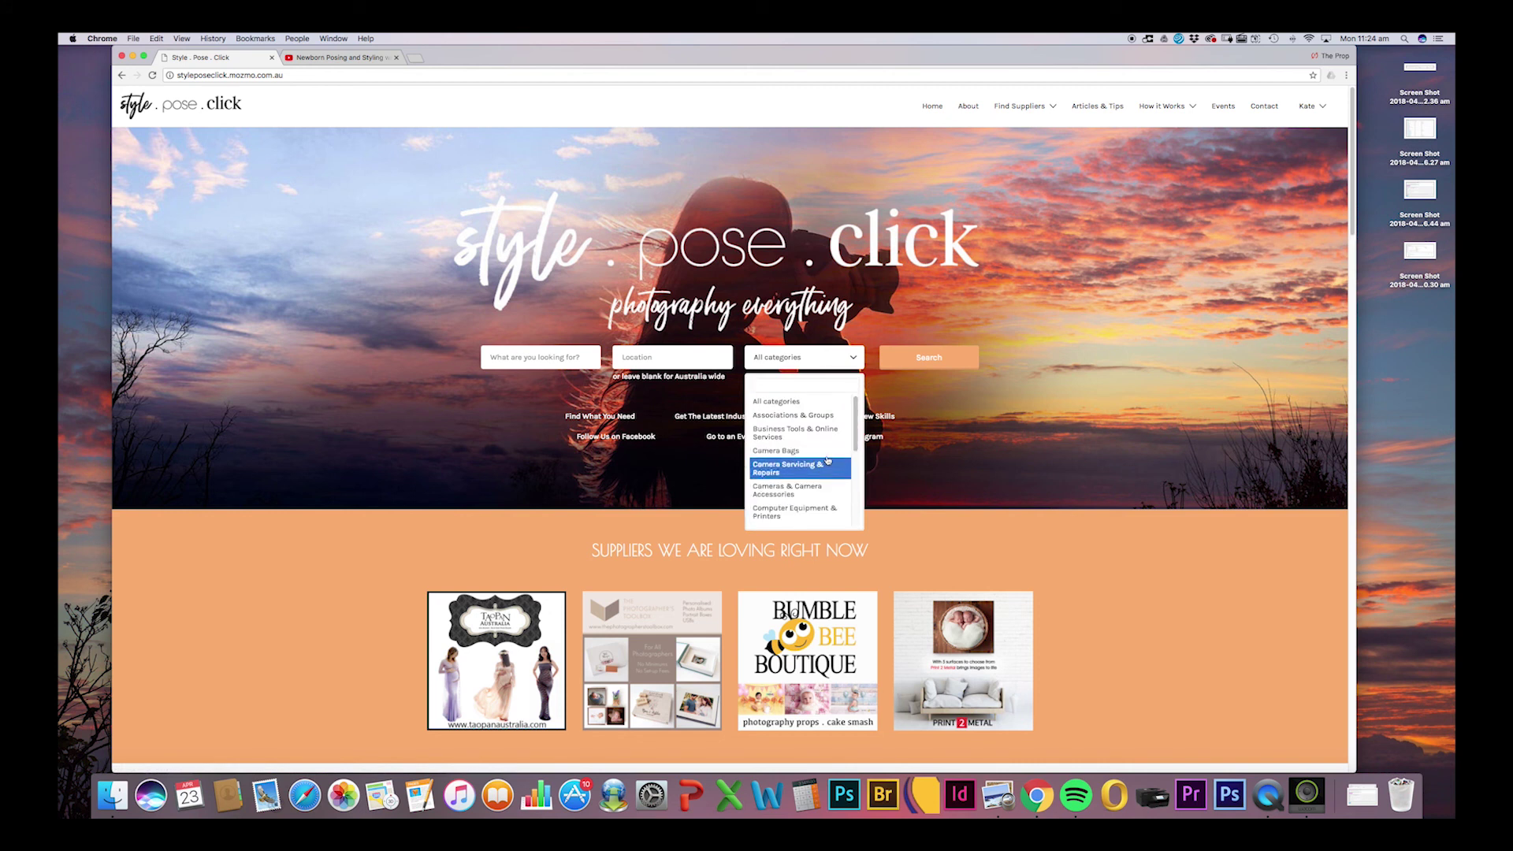
left_click(802, 468)
left_click(931, 365)
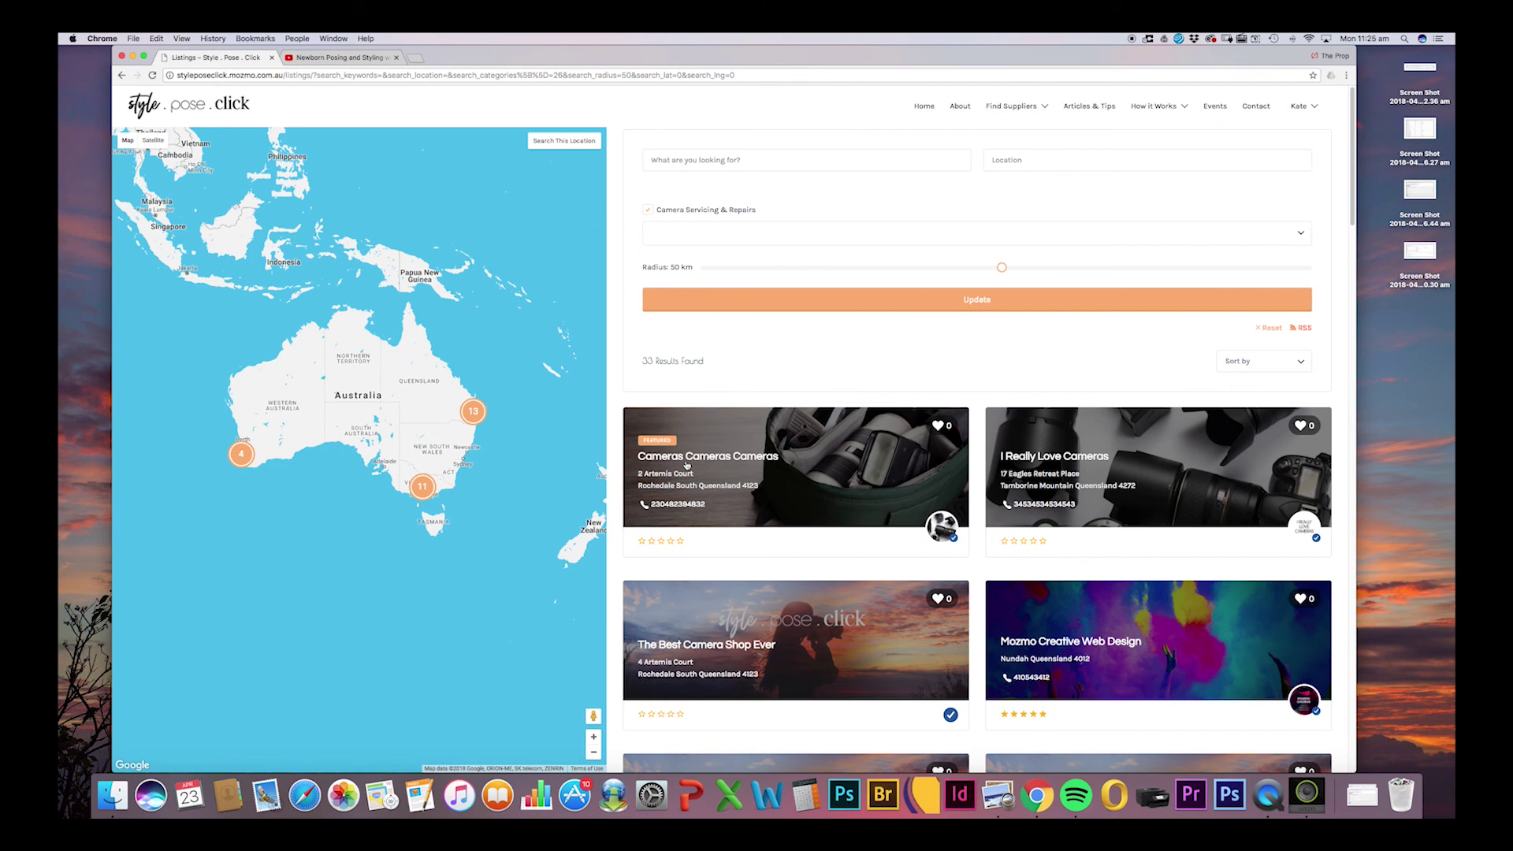
left_click_drag(1353, 208, 1342, 271)
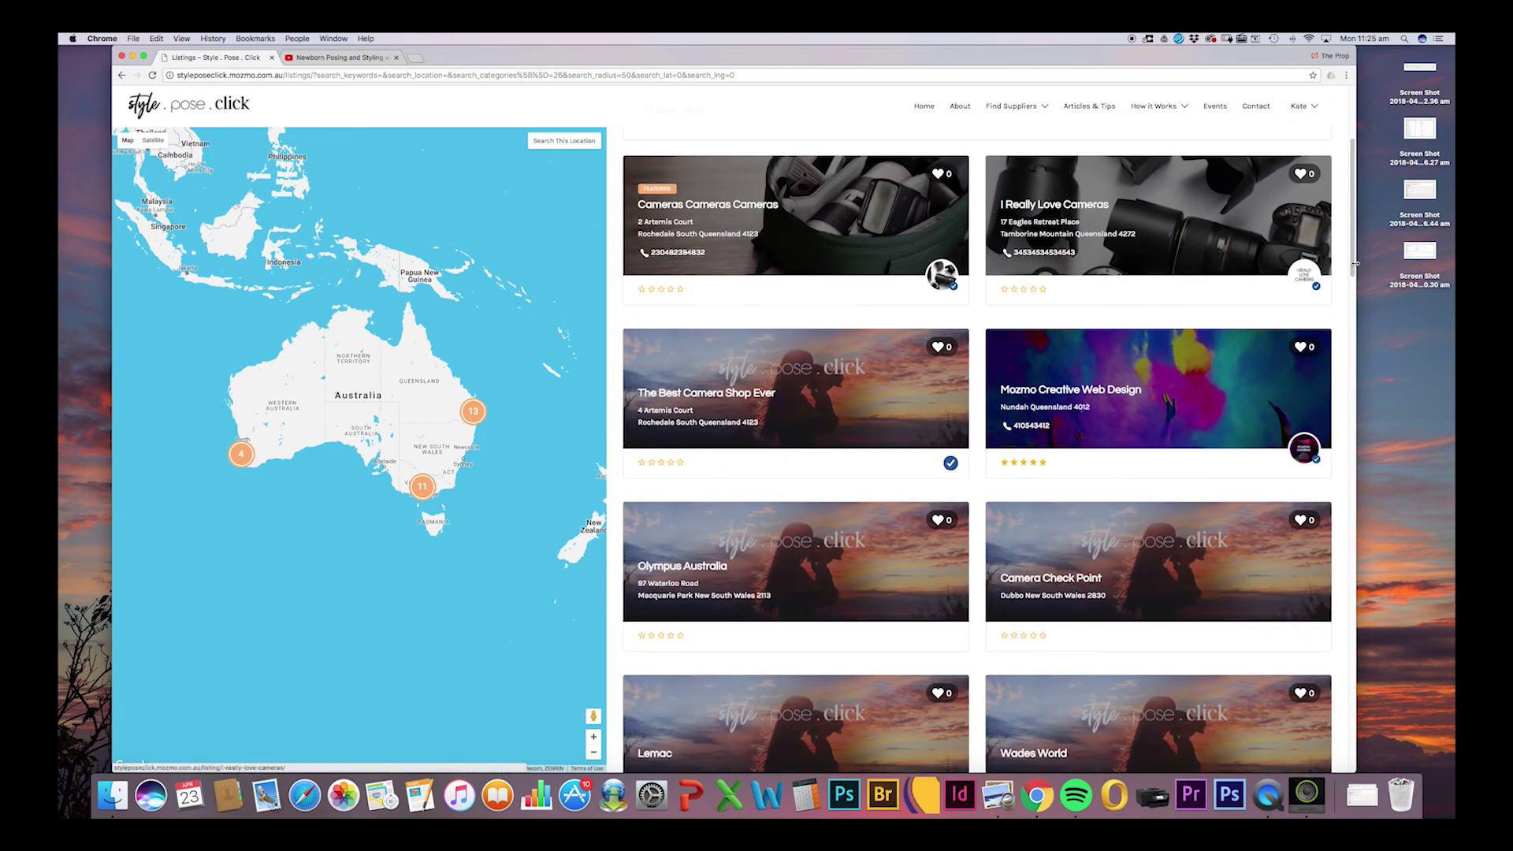
scroll(1093, 340, "up", 3)
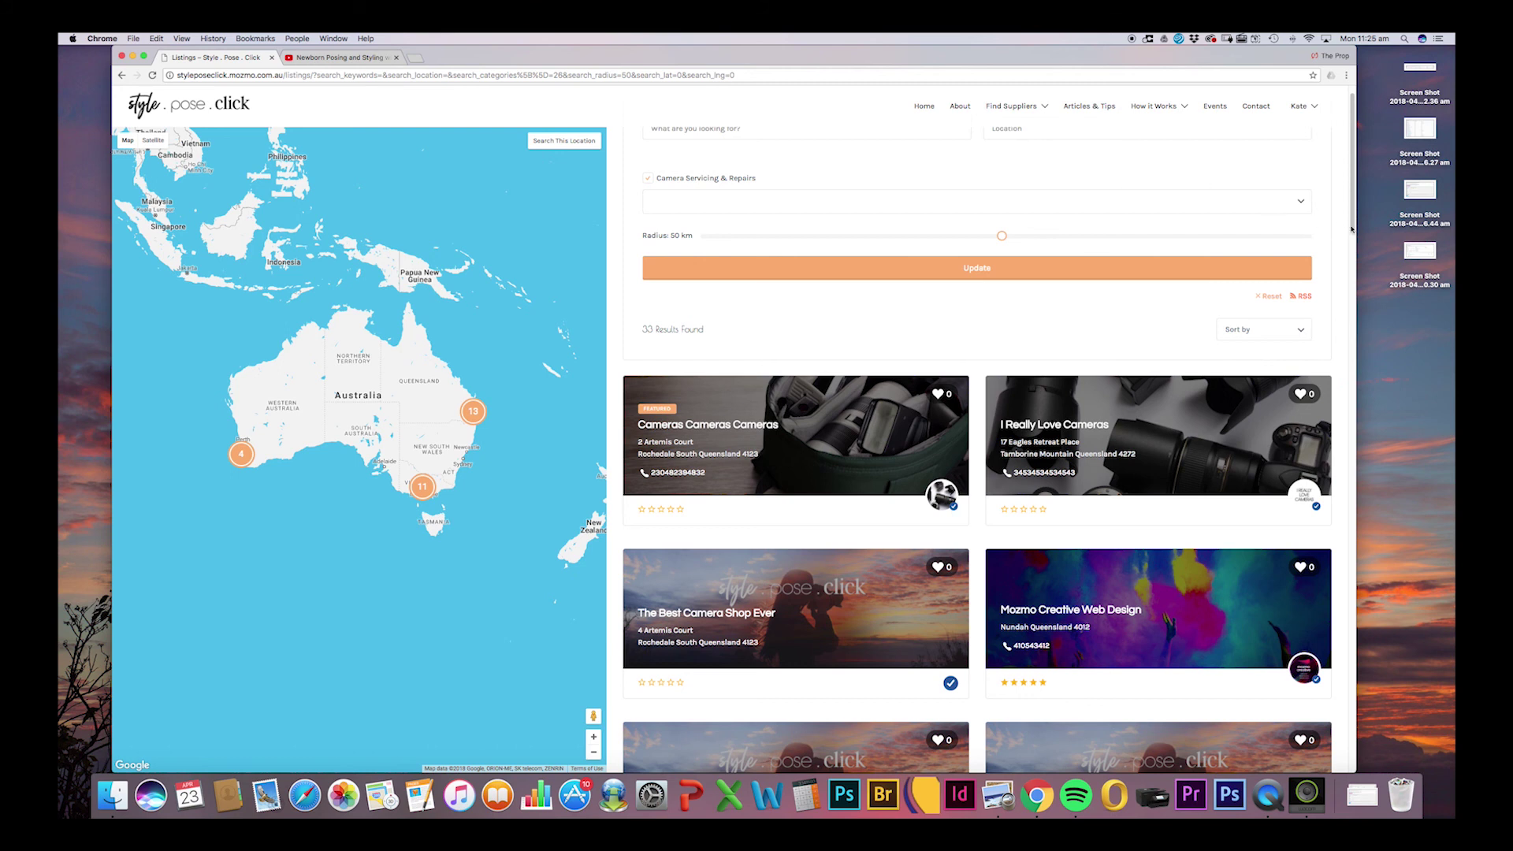
scroll(1352, 228, "up", 1)
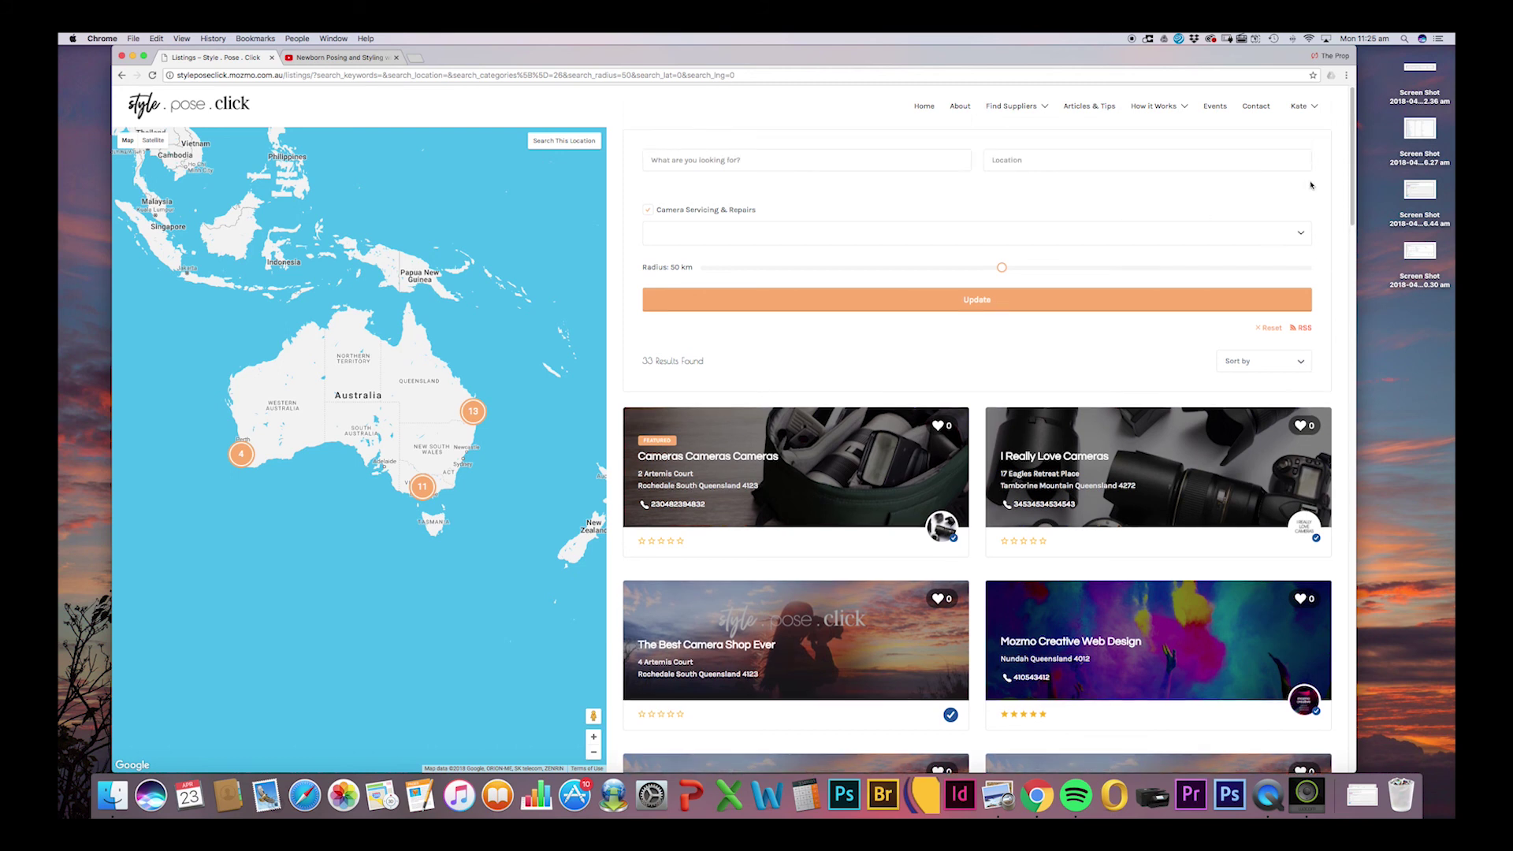